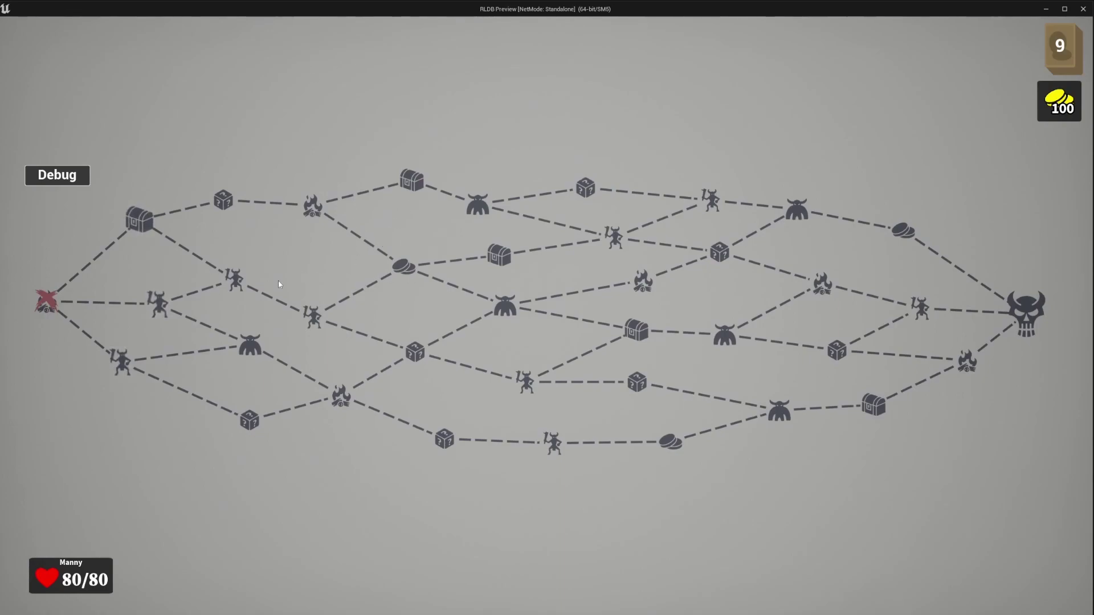
# - Claim the mask reward at the upper treasure node and resolve the adjacent story event by throwing a Smite card to distract the creature
pyautogui.click(142, 218)
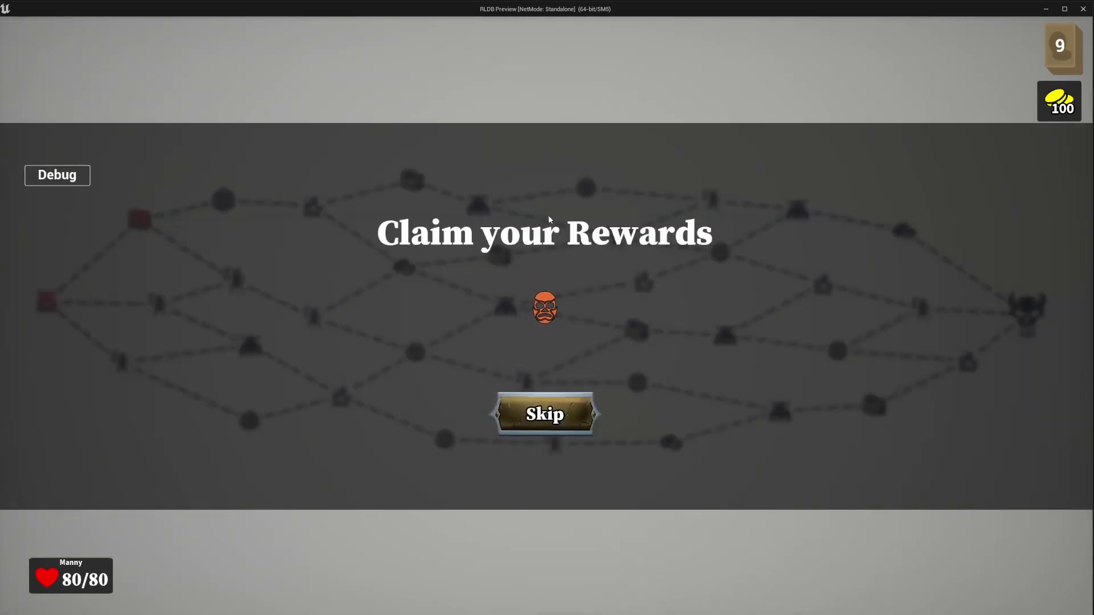
pyautogui.click(545, 307)
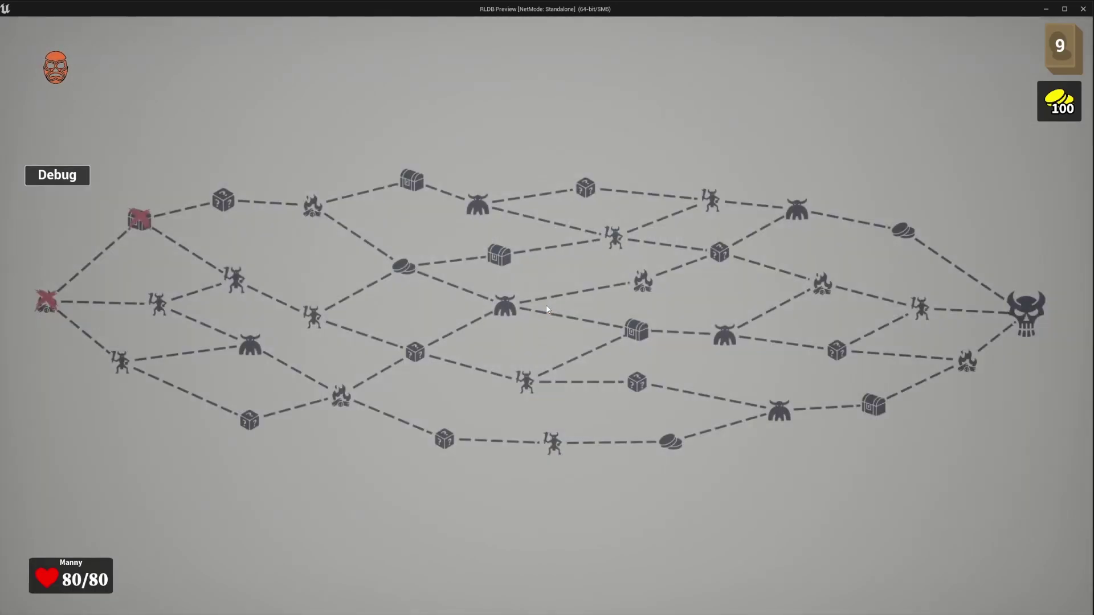
pyautogui.click(224, 207)
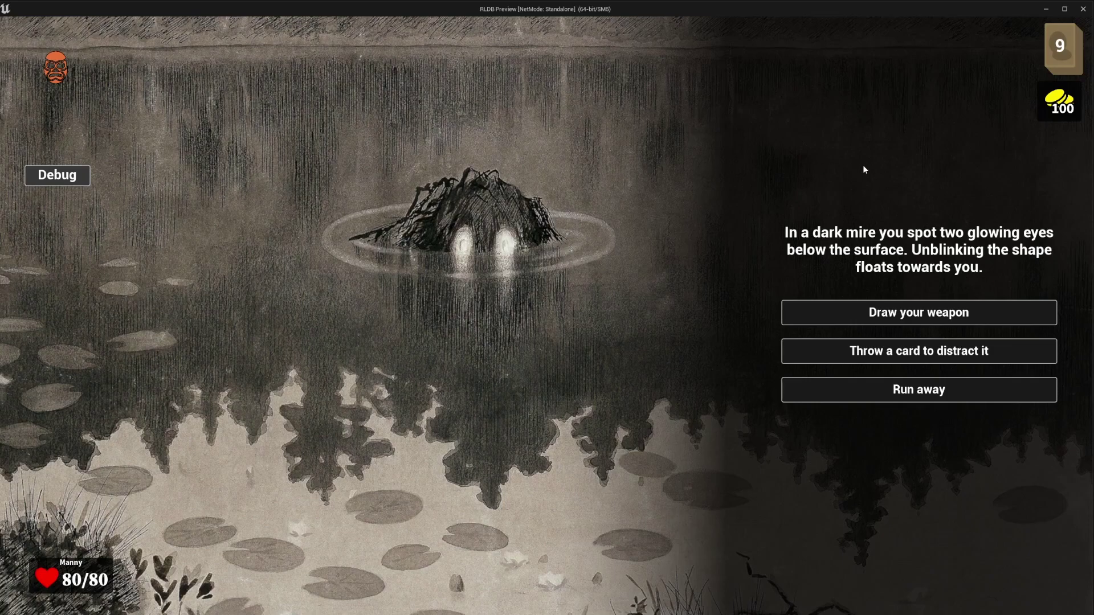
pyautogui.click(988, 357)
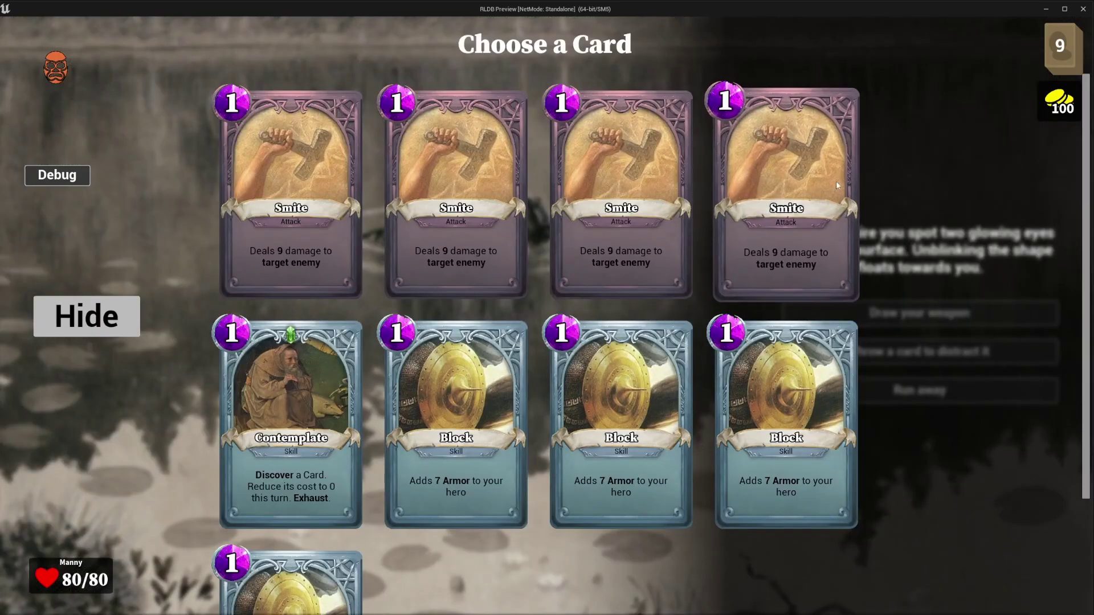
pyautogui.click(808, 193)
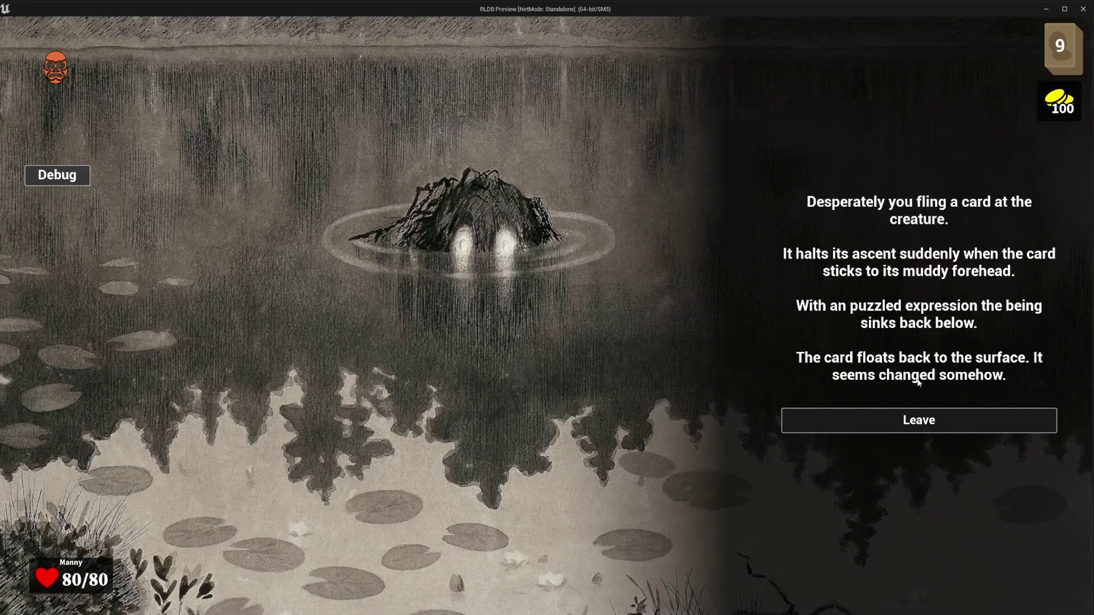
pyautogui.click(894, 419)
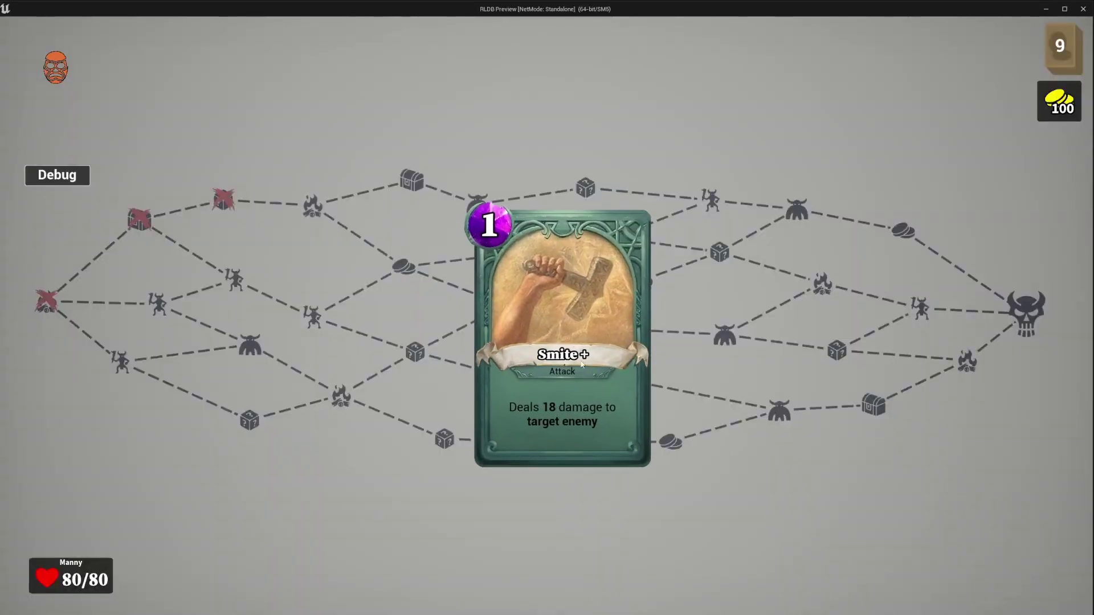
# - View the cards in the deck down to the upgraded Smite+ card, and close the deck view
pyautogui.click(1063, 50)
pyautogui.scroll(-1, 949, 303)
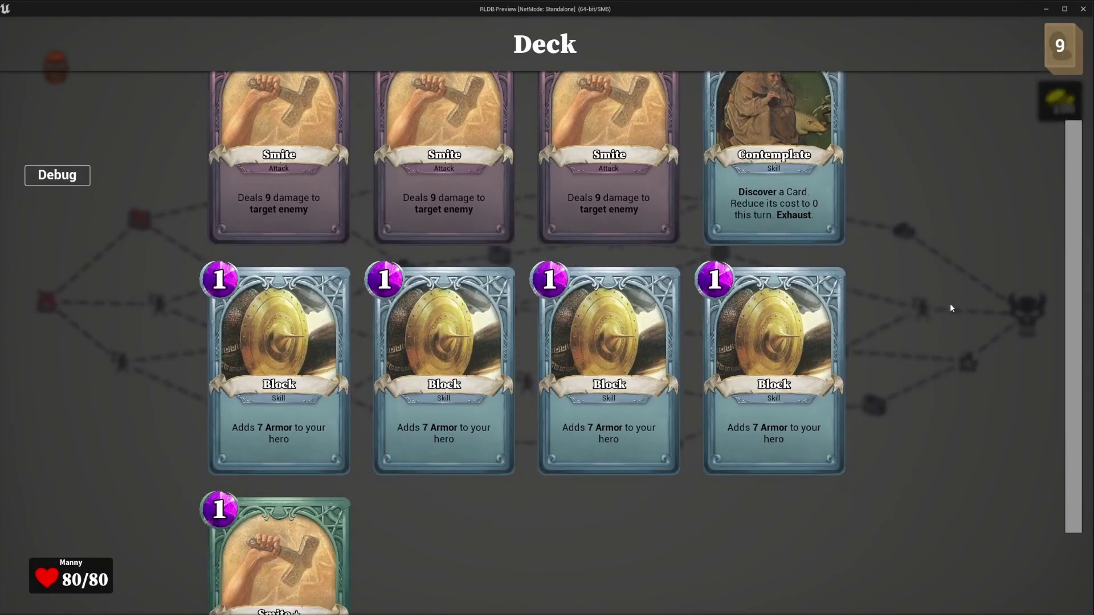
pyautogui.scroll(-1, 951, 303)
pyautogui.click(1063, 50)
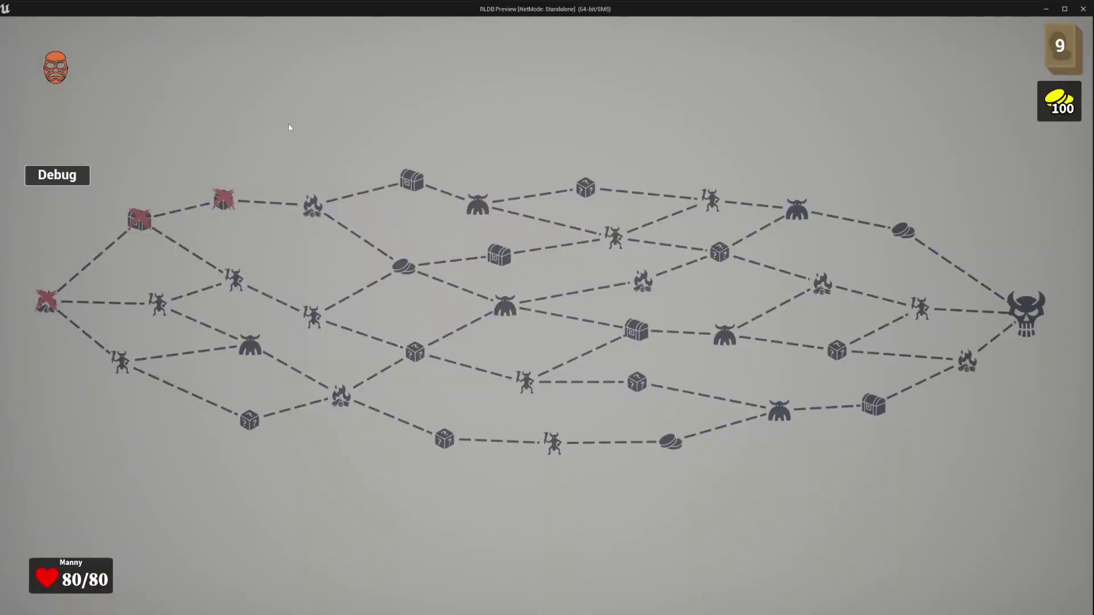
# - Visit the upper campfire node and sort through the belongings to remove a Block card
pyautogui.click(313, 206)
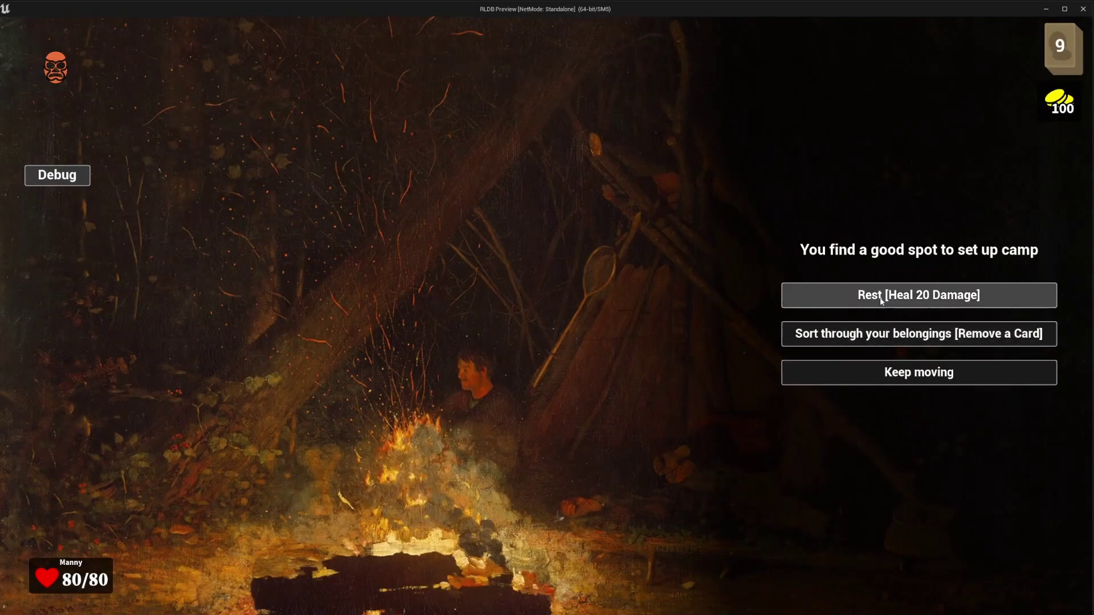
pyautogui.click(897, 330)
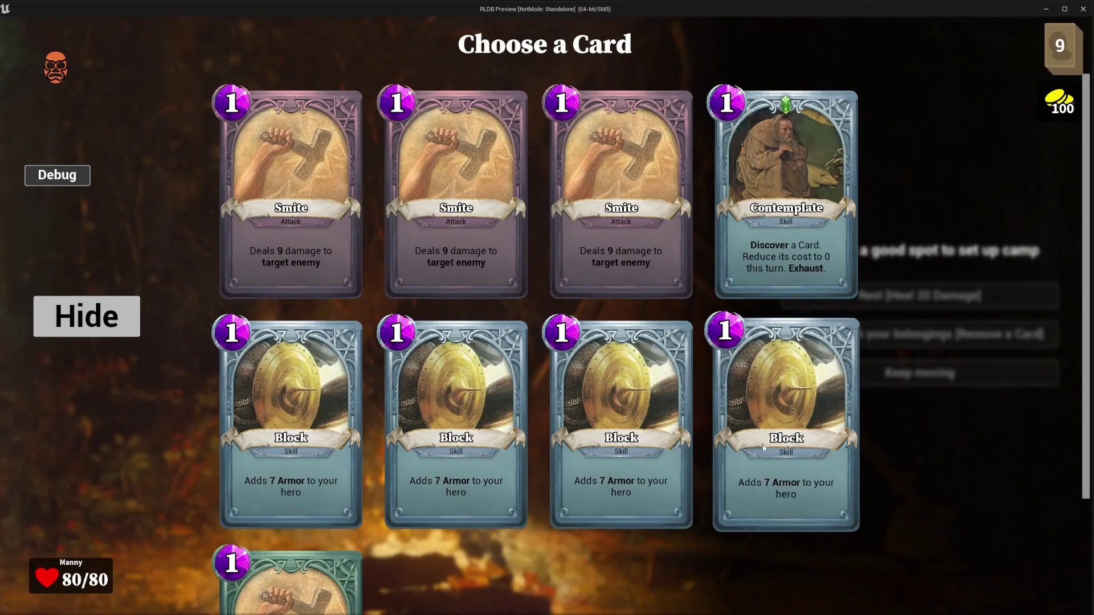
pyautogui.click(634, 416)
pyautogui.click(949, 347)
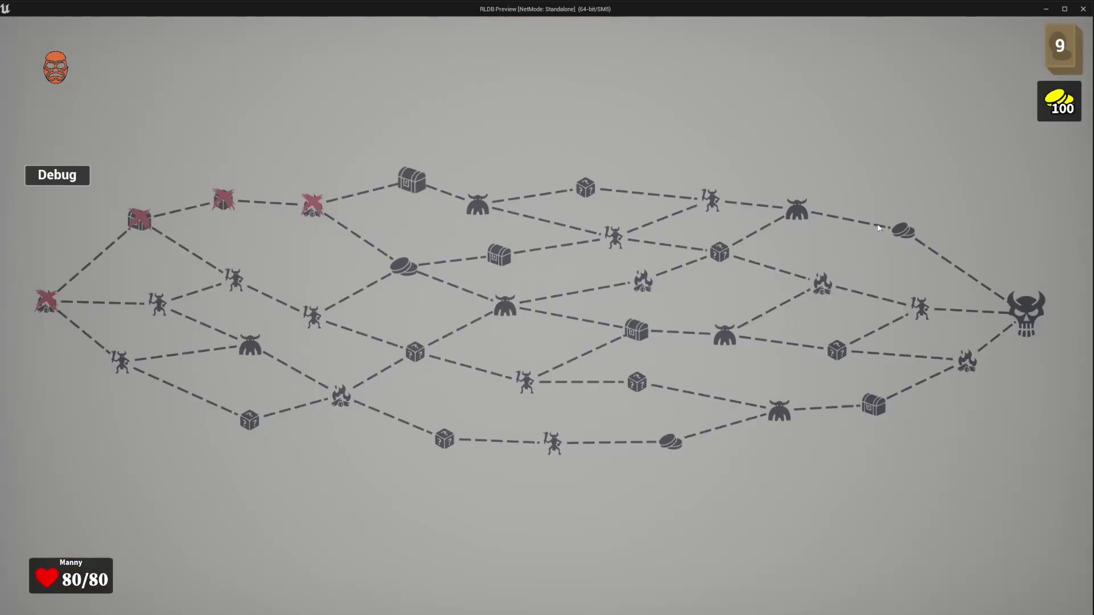
# - Visit the shop node connected to the campfire, buy the Aid card for 100 coins and leave the merchant
pyautogui.click(402, 267)
pyautogui.click(904, 314)
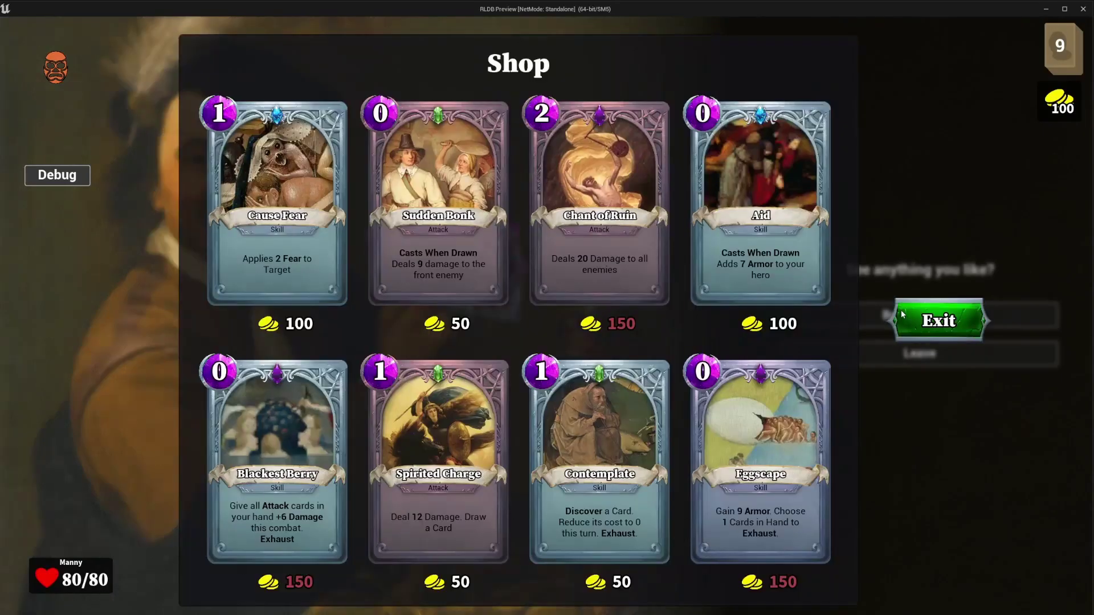
pyautogui.moveTo(1074, 98)
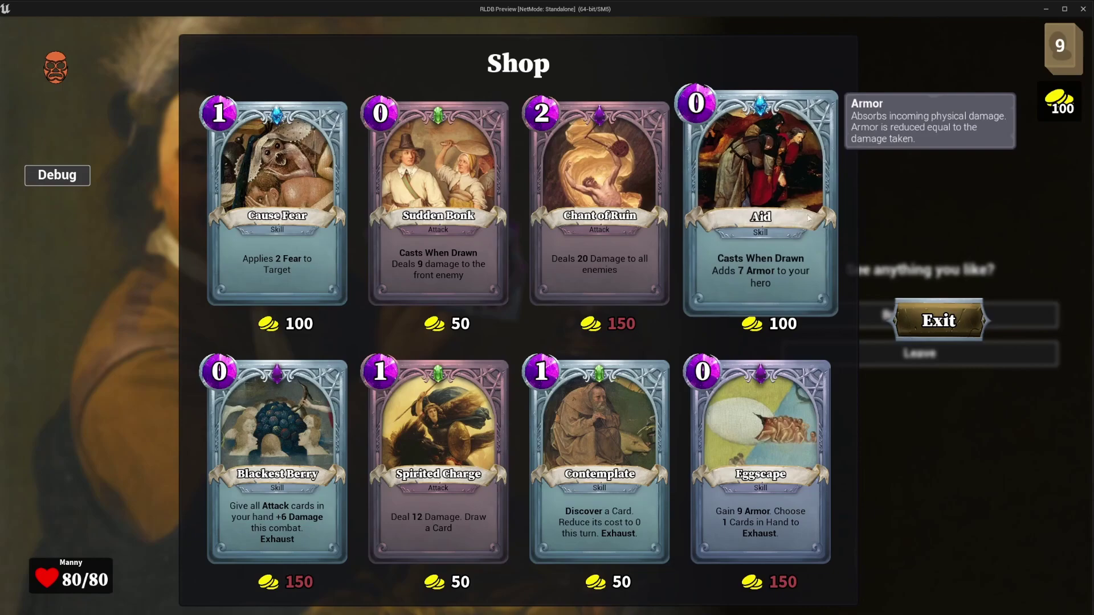
pyautogui.click(767, 206)
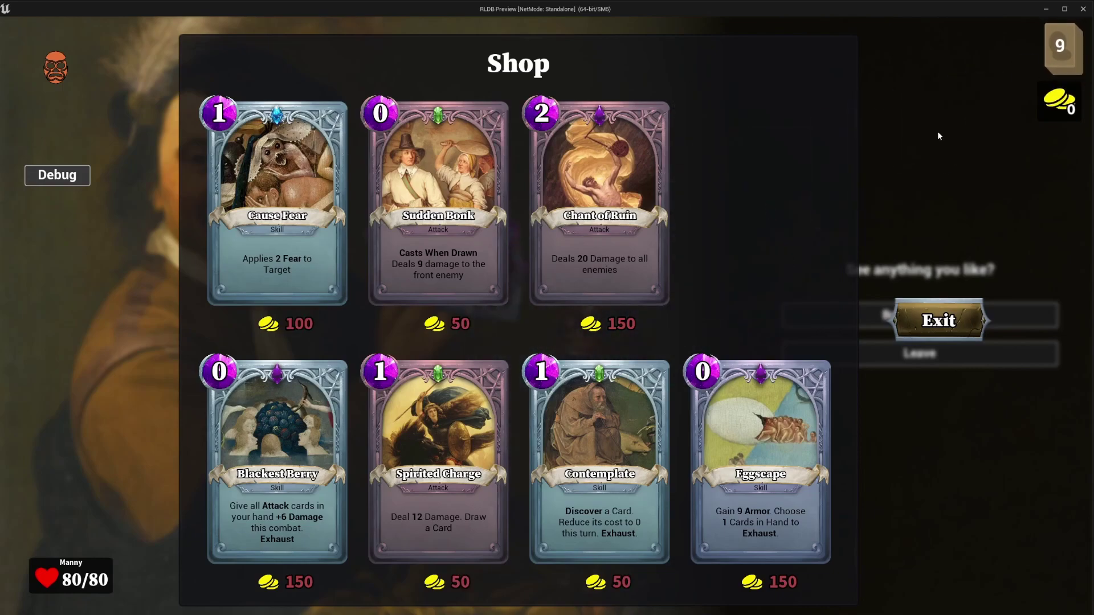
pyautogui.click(939, 320)
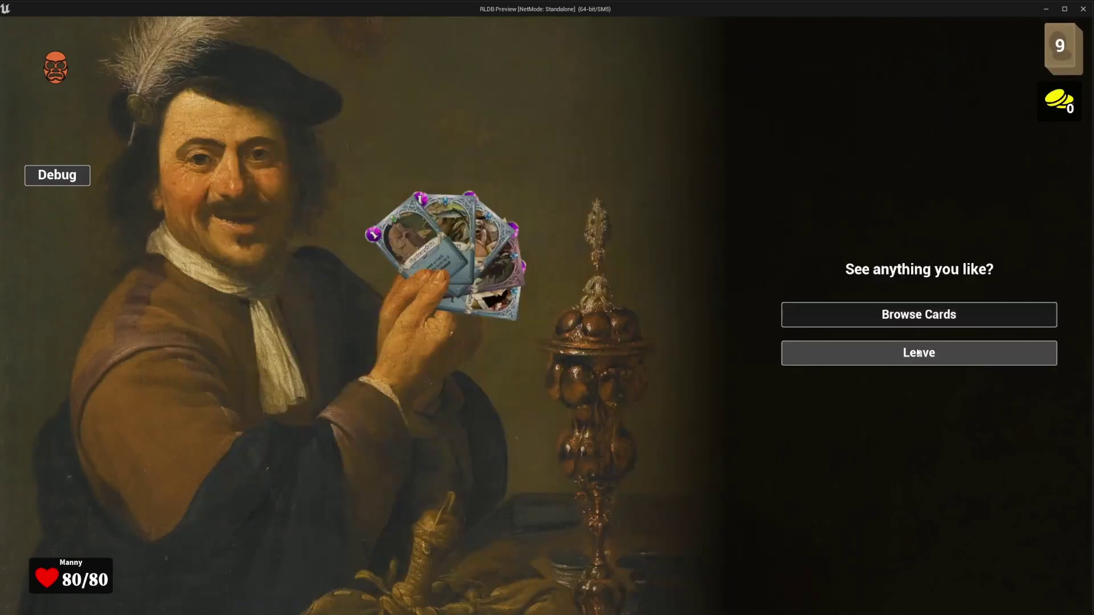
pyautogui.click(919, 353)
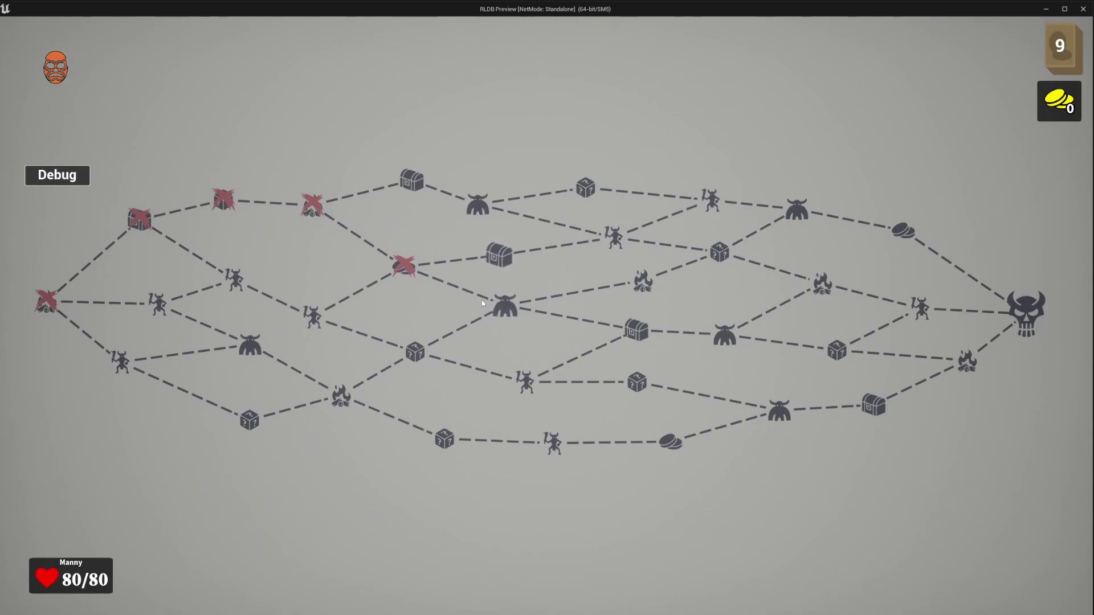
# - Enter the elite battle node connected to the shop and end the play preview
pyautogui.click(509, 310)
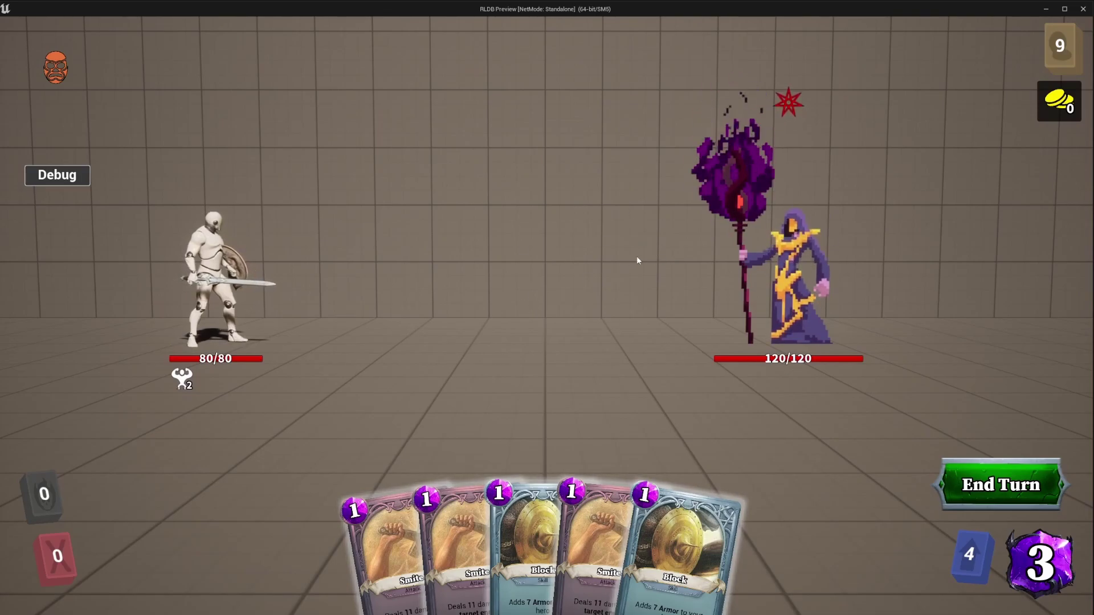
pyautogui.press('Escape')
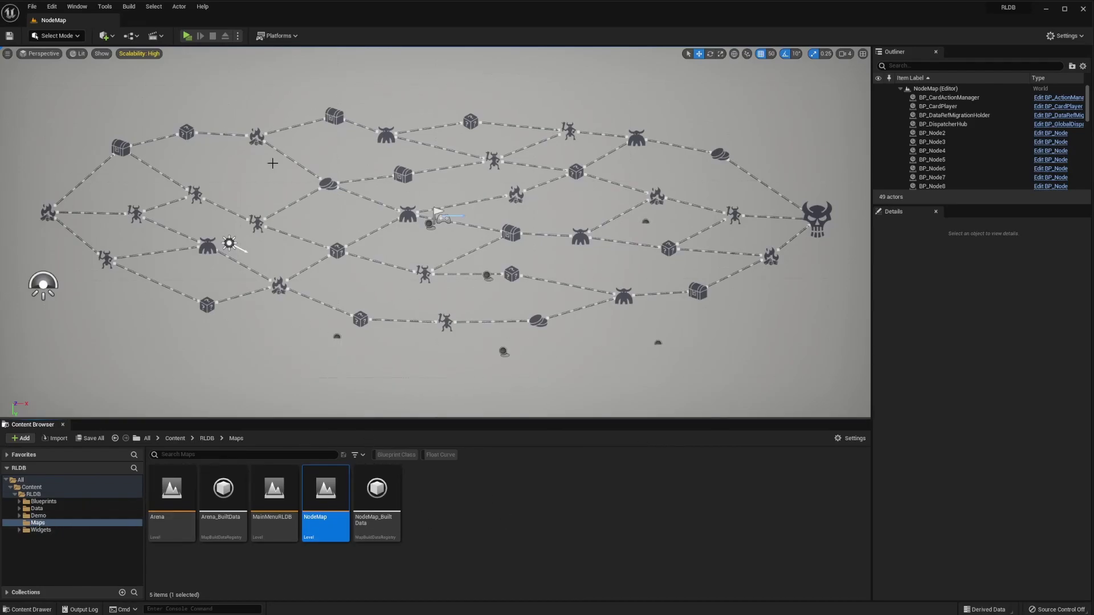
# - Examine the connections and map event settings of the upper treasure node and the story node beside it
pyautogui.click(124, 152)
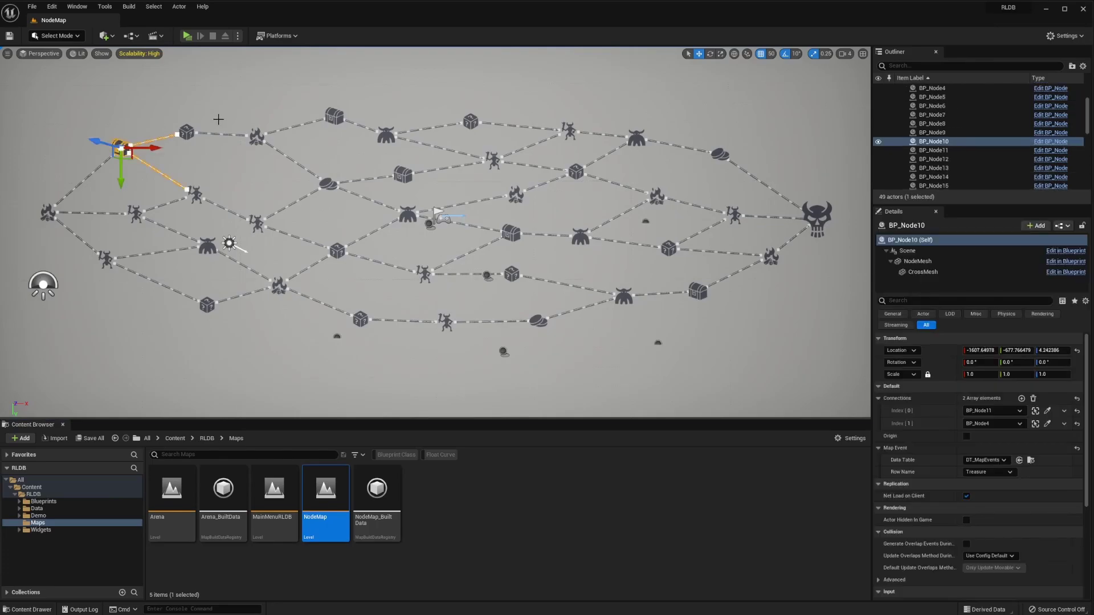
pyautogui.click(188, 130)
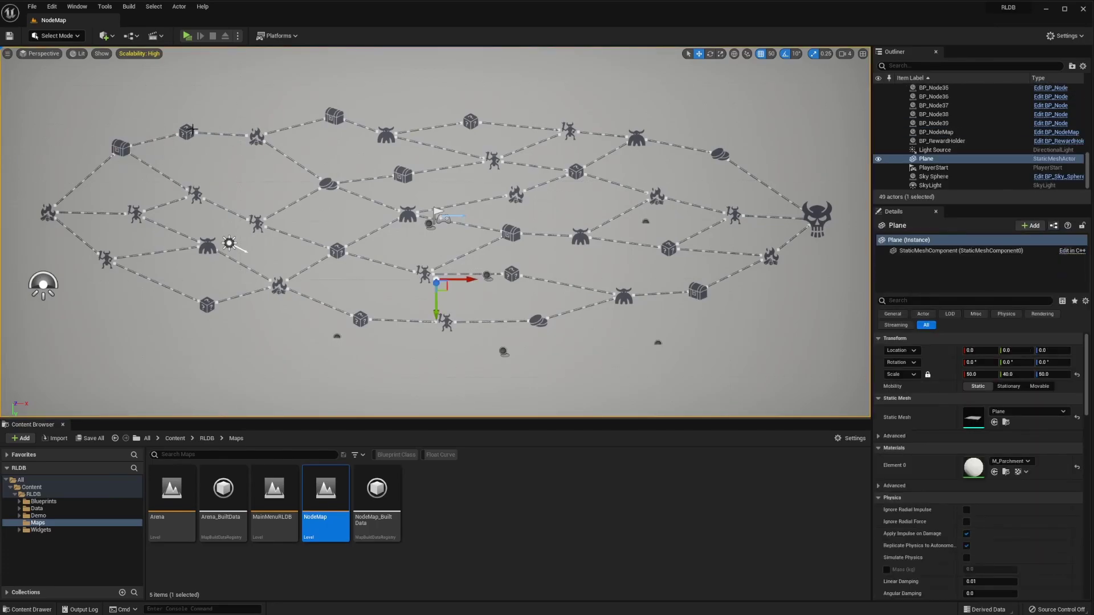
pyautogui.click(187, 133)
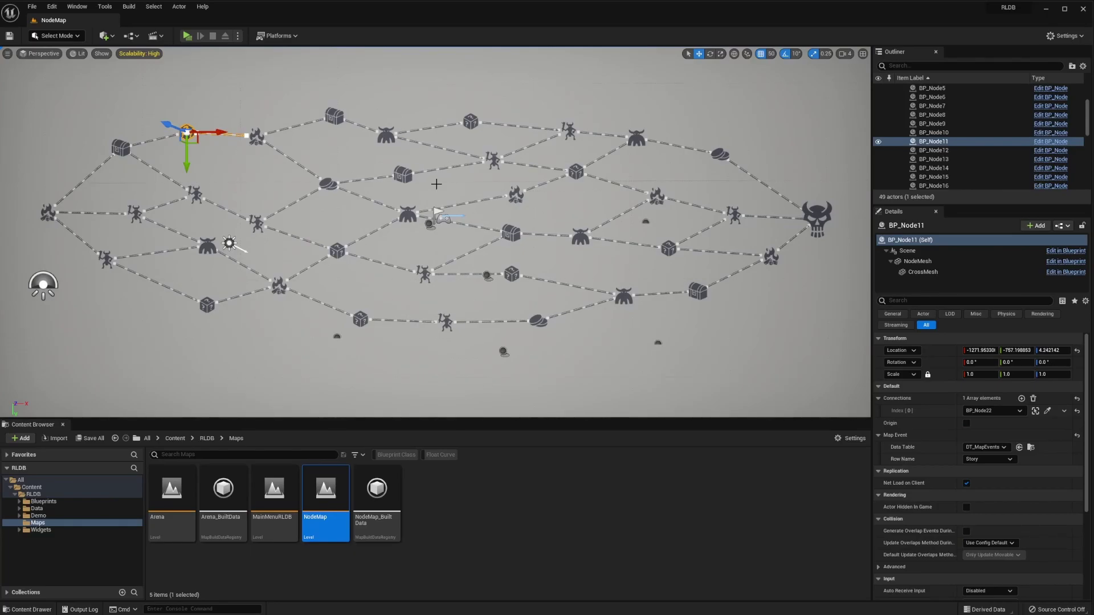
# - Look through the actors listed for the NodeMap level and inspect BP_CardActionManager and BP_DispatcherHub
pyautogui.click(502, 501)
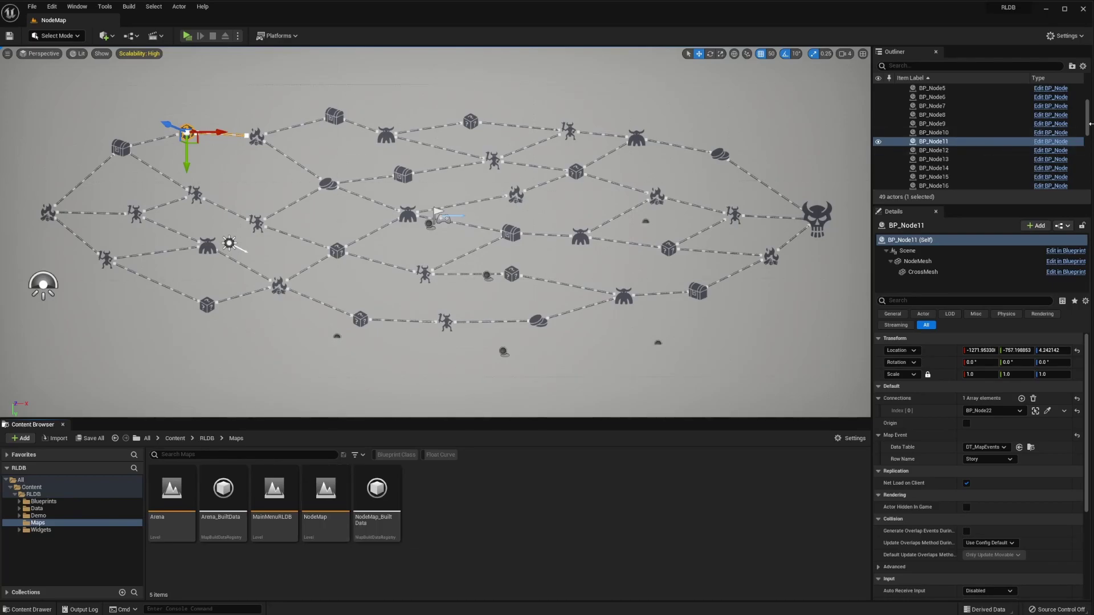
pyautogui.moveTo(1088, 127); pyautogui.dragTo(1087, 190)
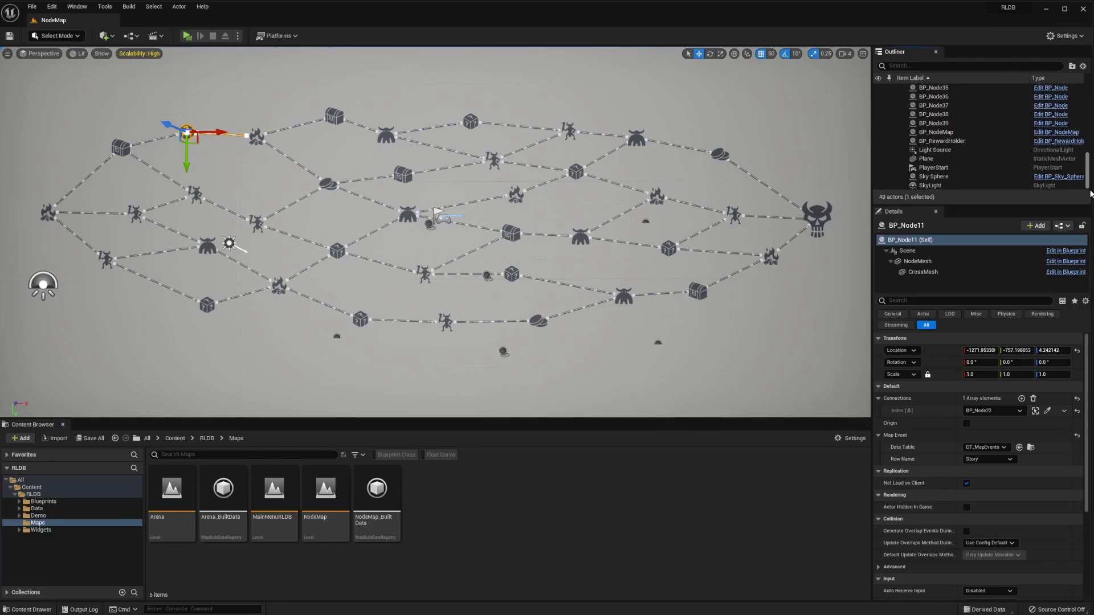
pyautogui.scroll(10, 969, 142)
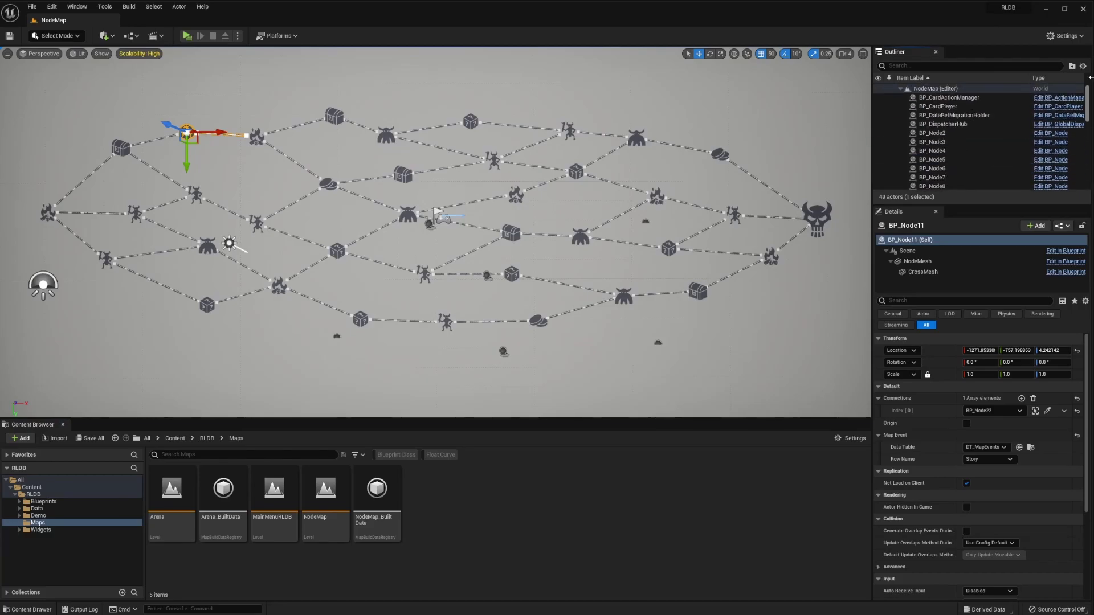
pyautogui.click(988, 97)
pyautogui.click(963, 124)
pyautogui.scroll(-10, 963, 124)
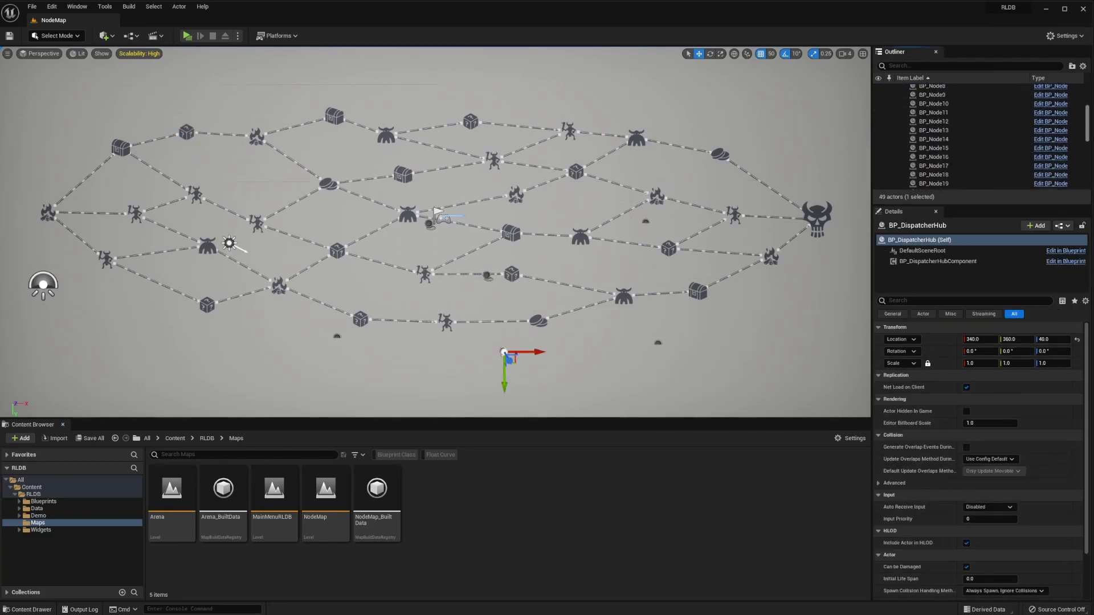
pyautogui.moveTo(1087, 172); pyautogui.dragTo(1088, 100)
# - Duplicate the NodeMap level and name the copy NodeMap_Tutorial
pyautogui.click(325, 501)
pyautogui.rightClick(325, 502)
pyautogui.click(388, 322)
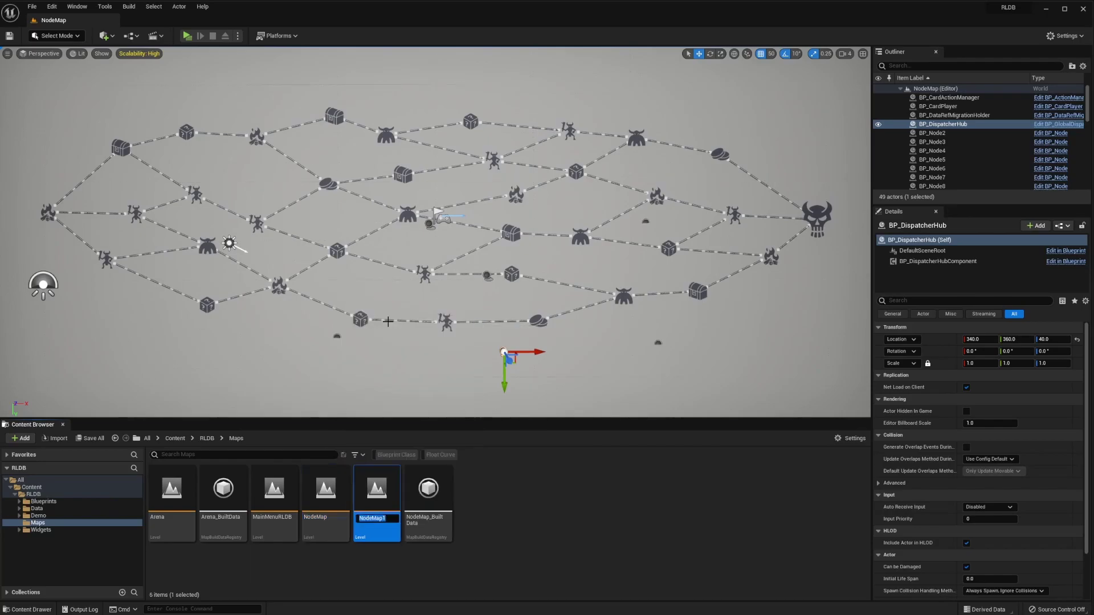
pyautogui.write('NodeMap_')
pyautogui.write('Tutorial')
pyautogui.press('Return')
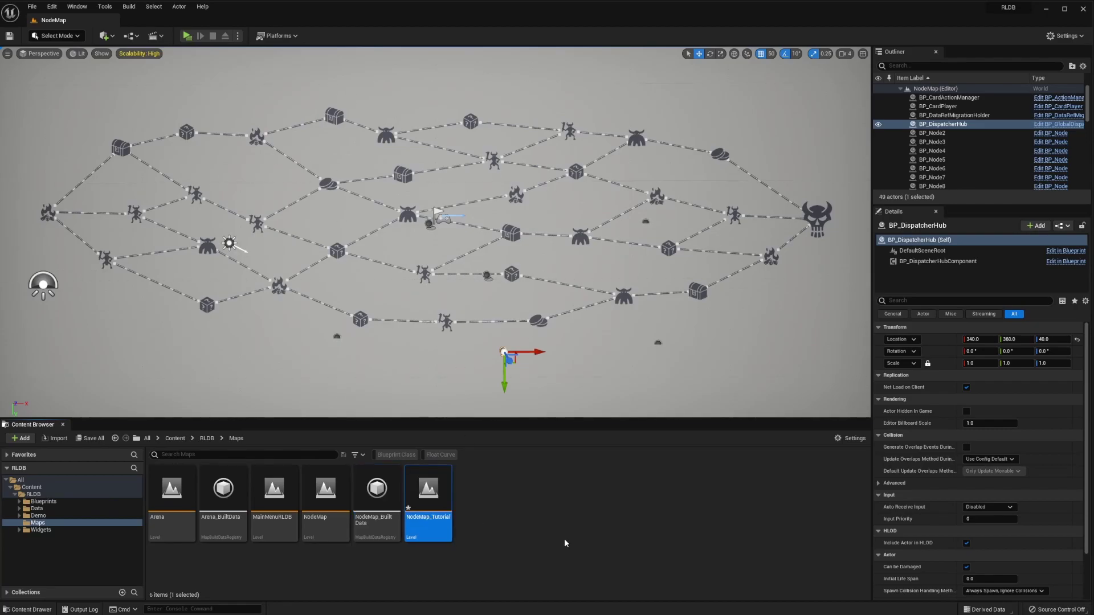
# - Save the new NodeMap_Tutorial level and open it for editing
pyautogui.hotkey('ctrl', 'shift', 's')
pyautogui.click(370, 417)
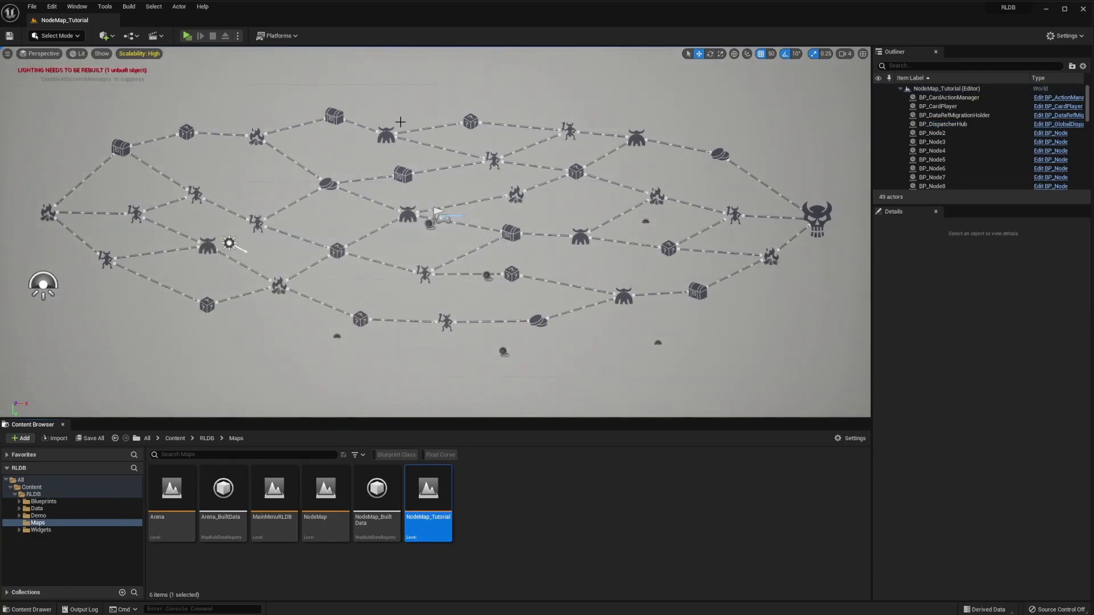
# - Filter the actors by "BP_node" and delete every BP_Node actor except BP_NodeMap, accepting all broken references
pyautogui.click(940, 66)
pyautogui.write('BP_node')
pyautogui.click(987, 124)
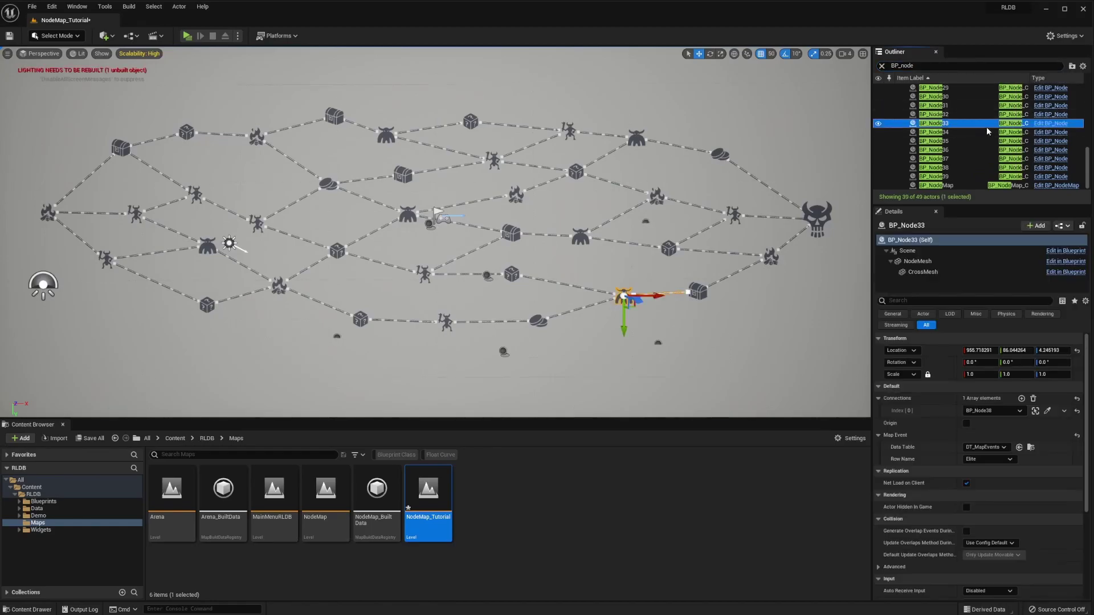
pyautogui.hotkey('ctrl', 'a')
pyautogui.keyDown('ctrl'); pyautogui.click(944, 185); pyautogui.keyUp('ctrl')
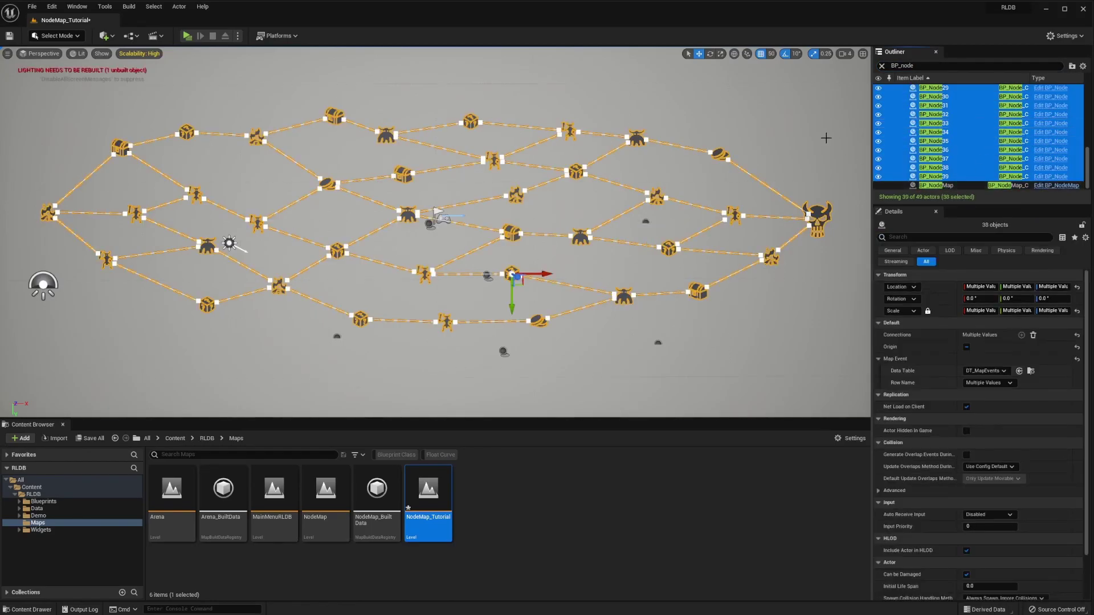
pyautogui.press('Delete')
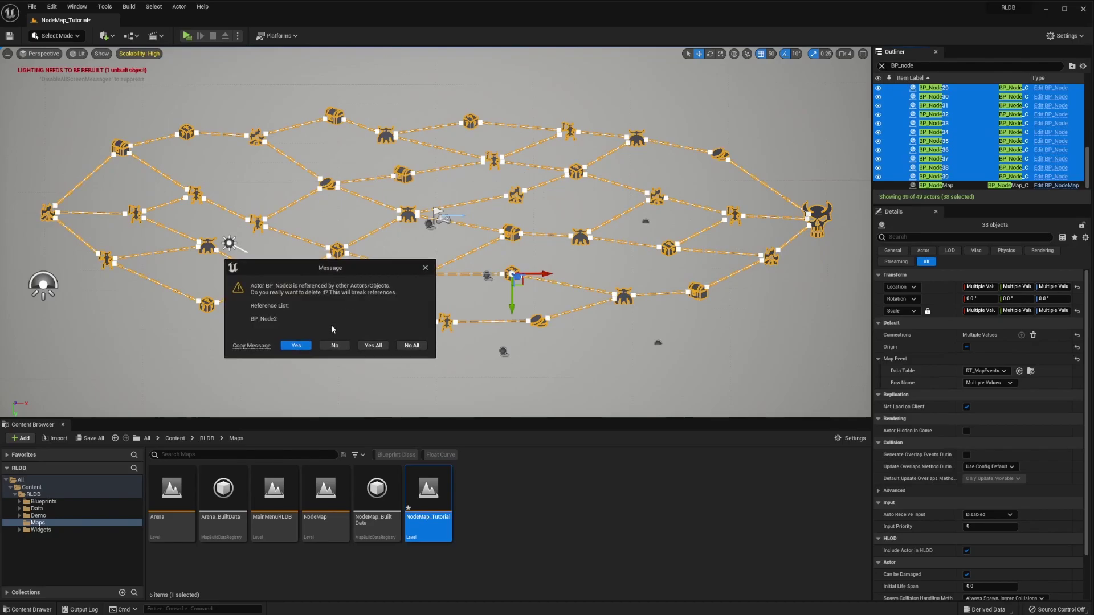
pyautogui.click(373, 344)
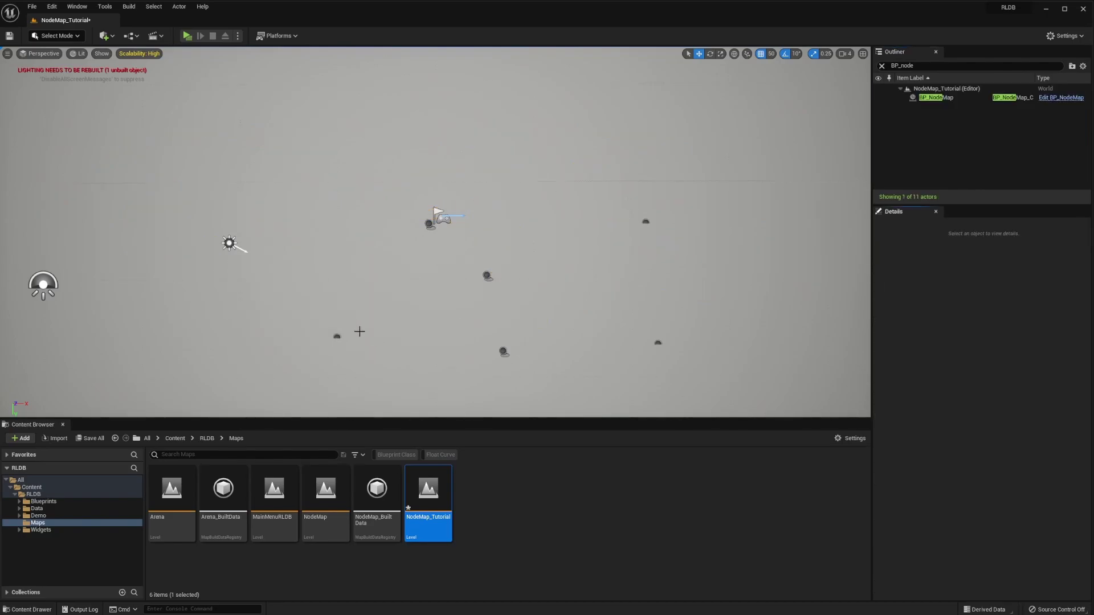
# - Place a BP_Node blueprint from RLDB/Blueprints/NodeMap near the left side of the empty map
pyautogui.click(43, 501)
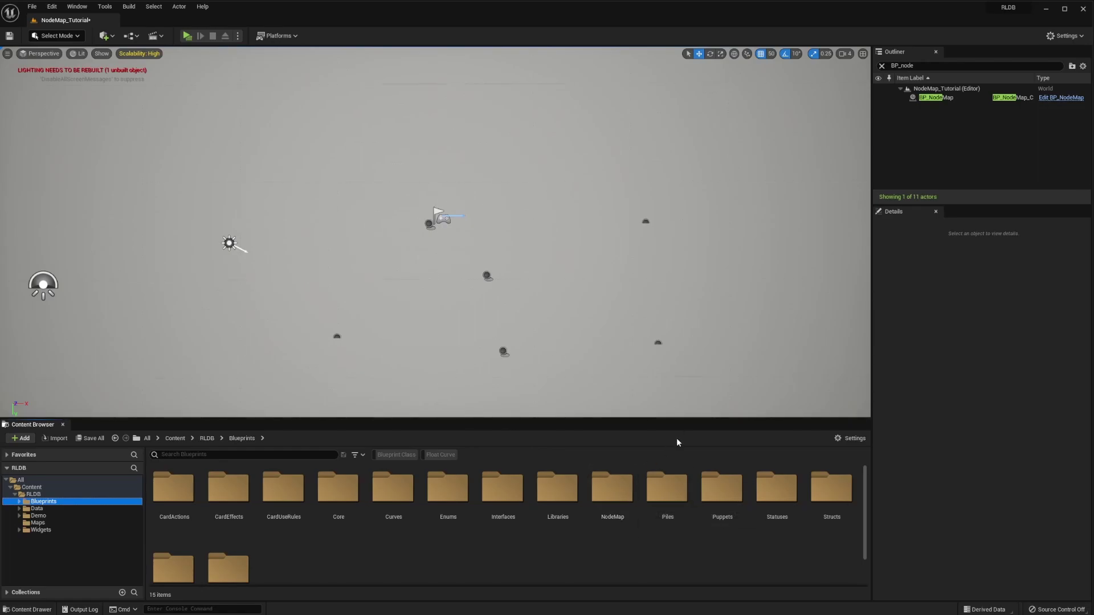
pyautogui.doubleClick(607, 492)
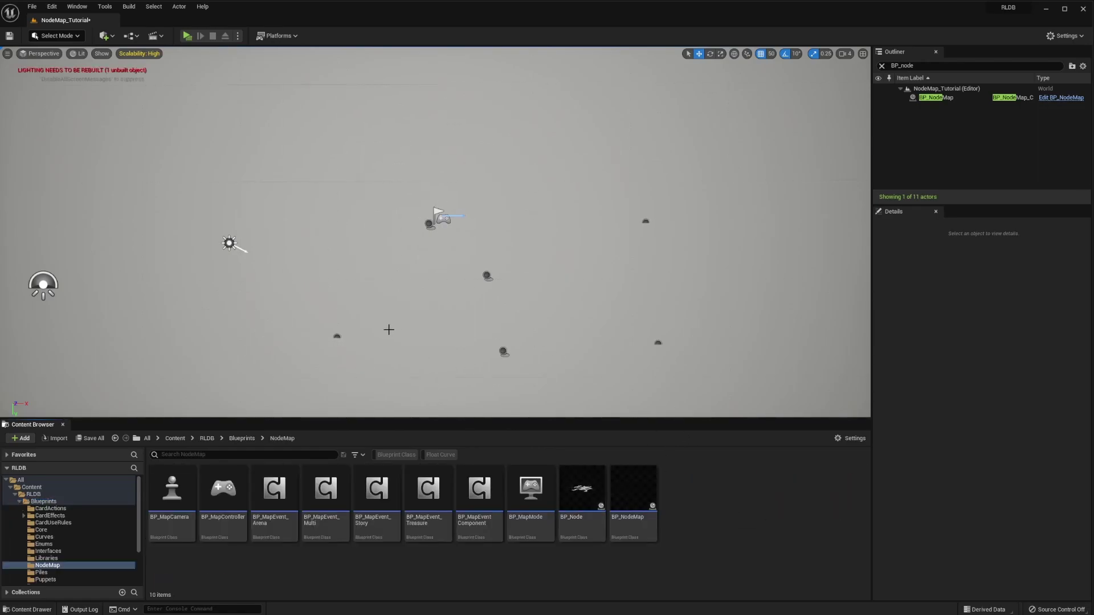
pyautogui.moveTo(582, 490); pyautogui.dragTo(103, 242)
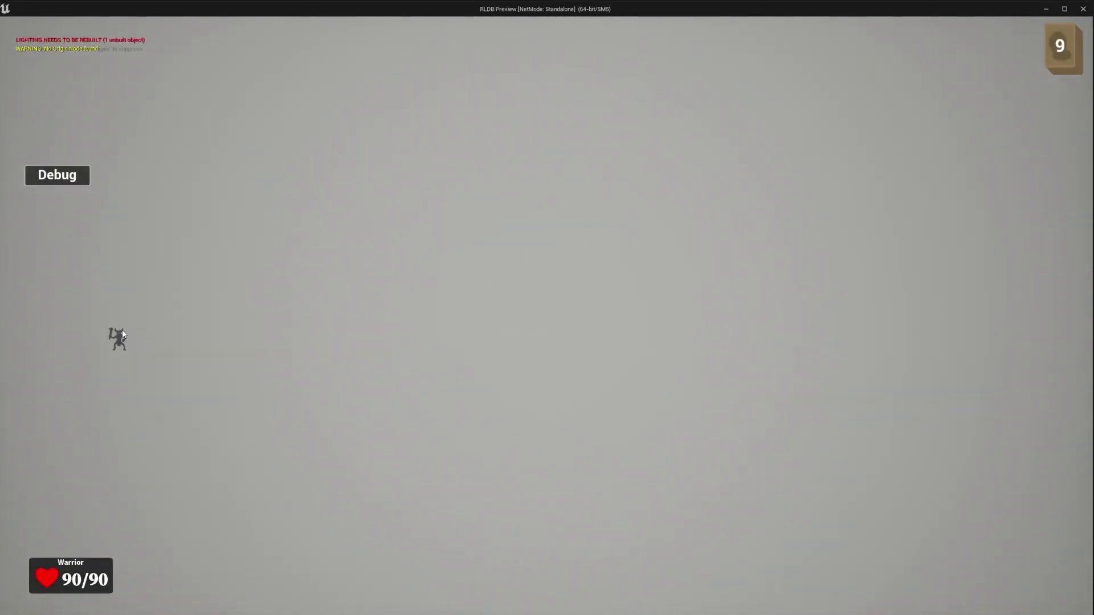
# - Mark the placed BP_Node as an Origin node and check it in a play preview
pyautogui.press('Escape')
pyautogui.click(458, 138)
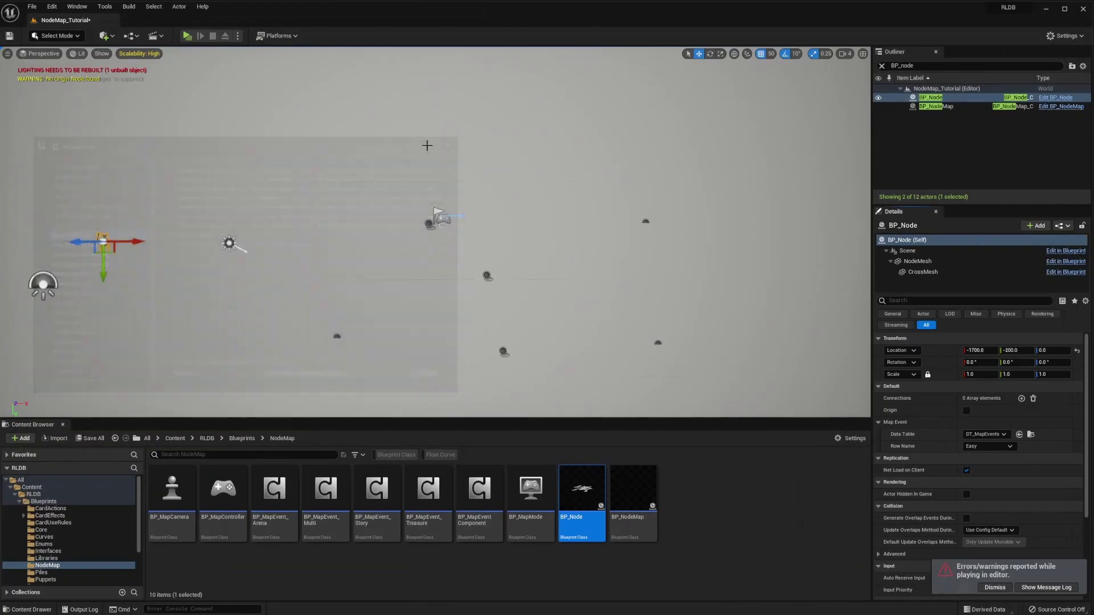
pyautogui.click(439, 217)
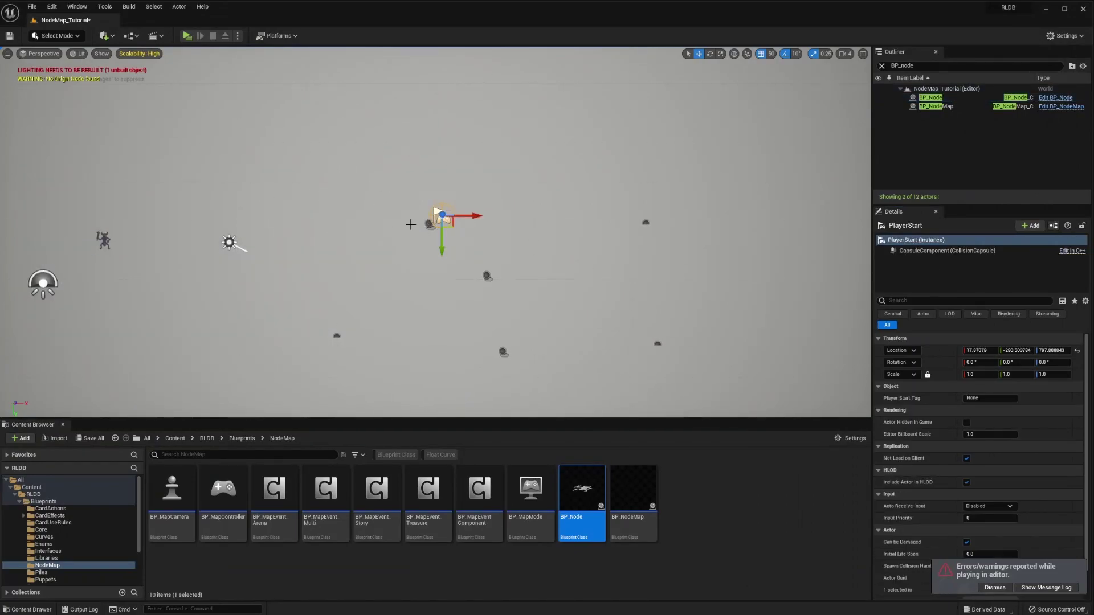
pyautogui.click(104, 240)
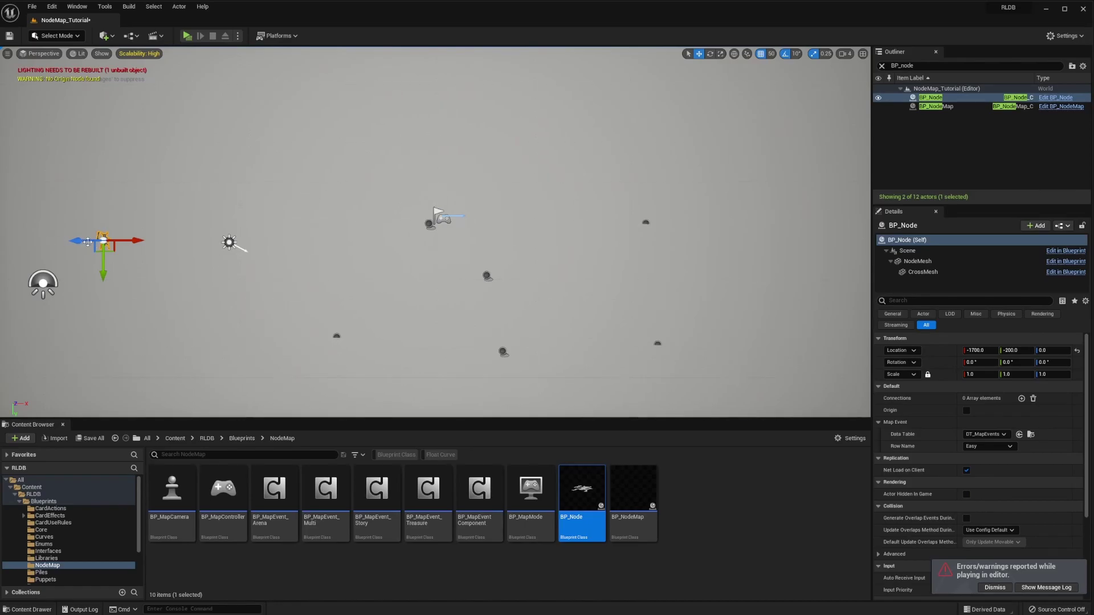
pyautogui.click(967, 411)
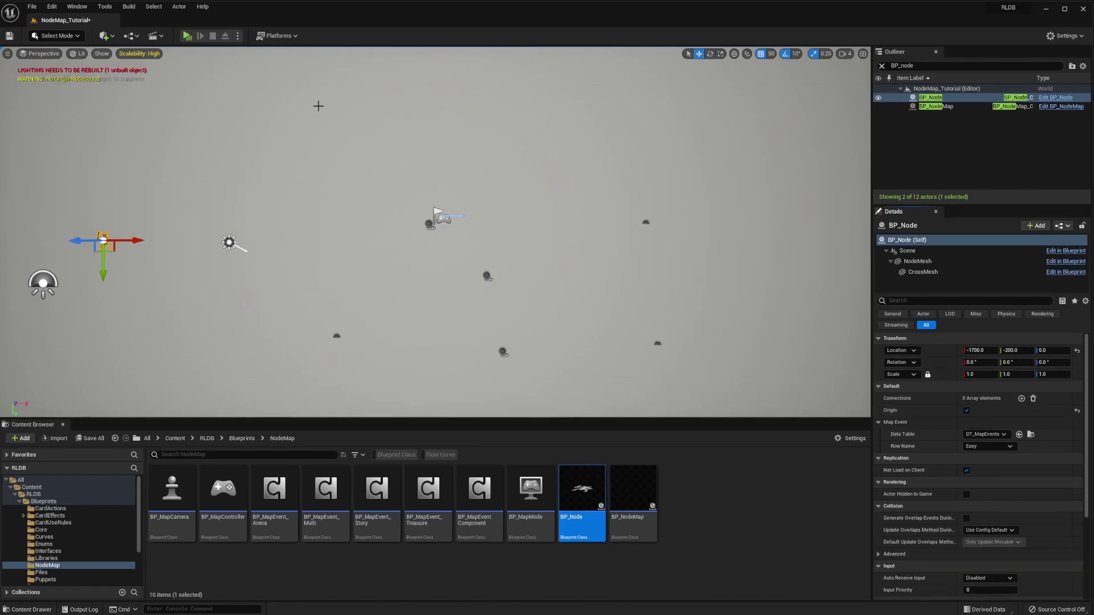
pyautogui.click(191, 37)
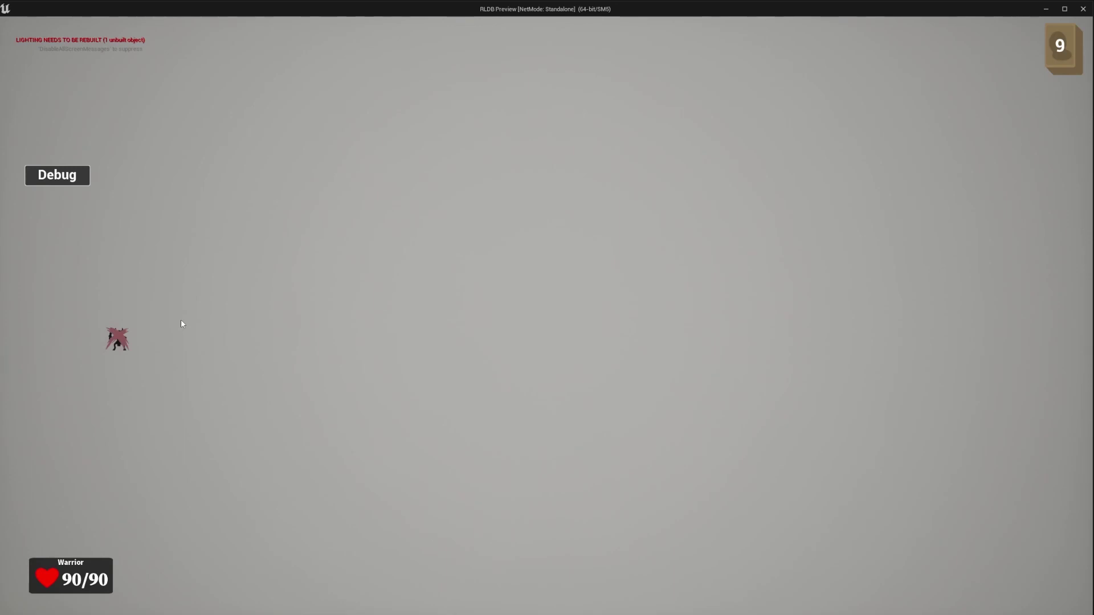
pyautogui.press('Escape')
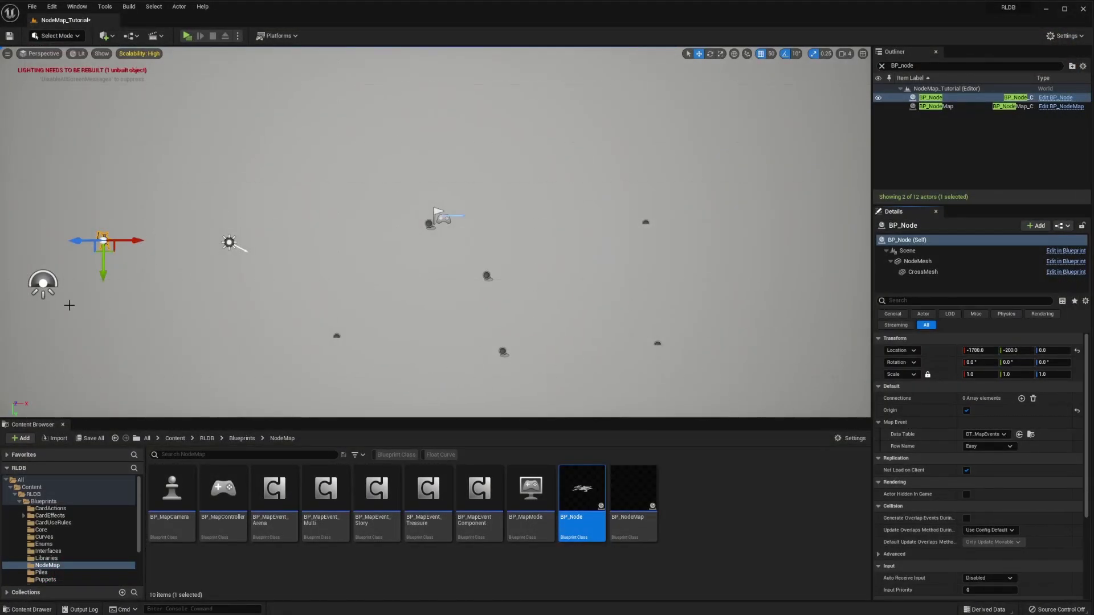
# - Set the origin node's map event row to Rest
pyautogui.click(973, 449)
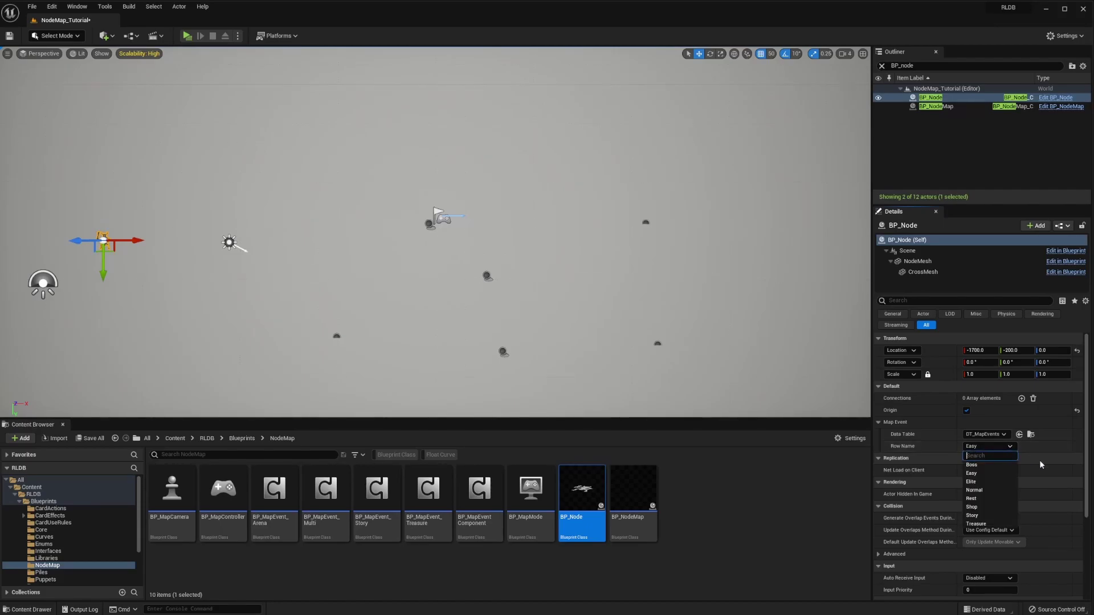
pyautogui.click(1002, 500)
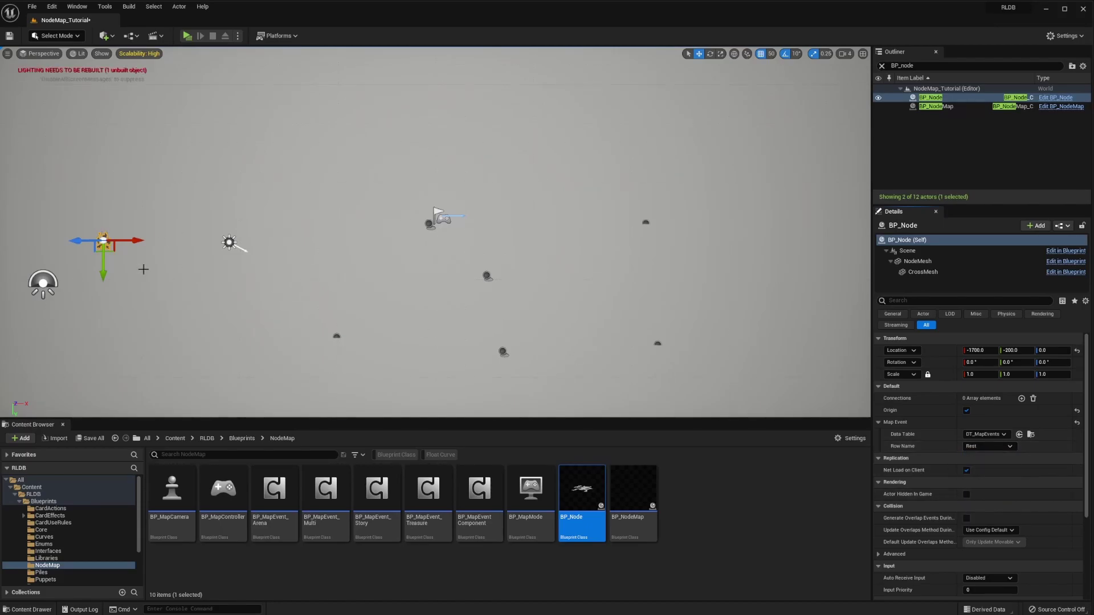
pyautogui.click(128, 243)
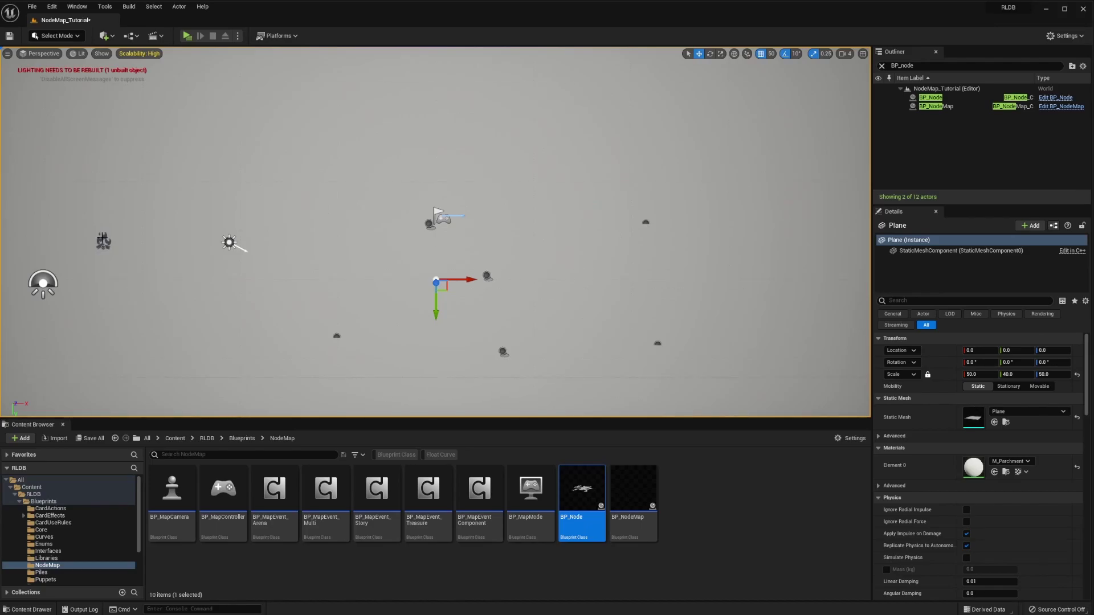
pyautogui.click(103, 241)
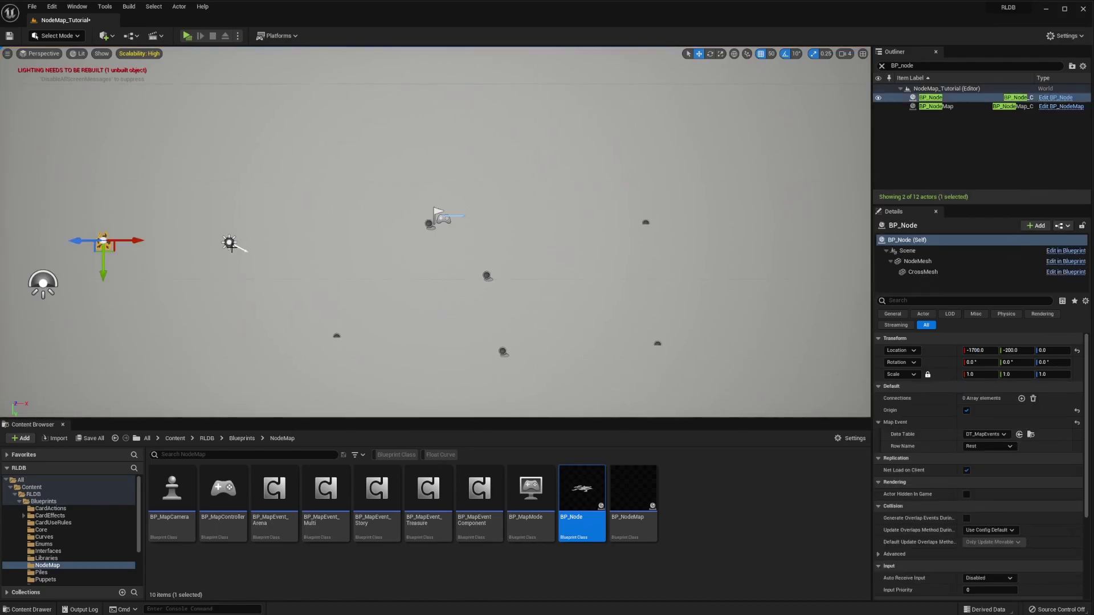
# - Place a second BP_Node up and to the right of the origin node, and add it as the origin node's single connection
pyautogui.click(601, 576)
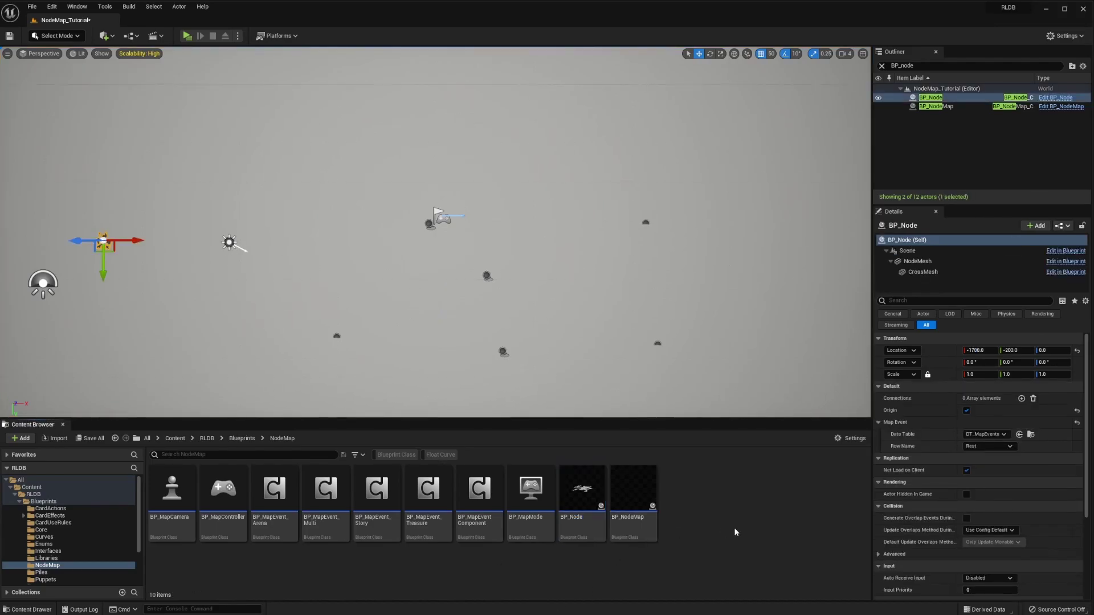
pyautogui.moveTo(581, 490); pyautogui.dragTo(182, 212)
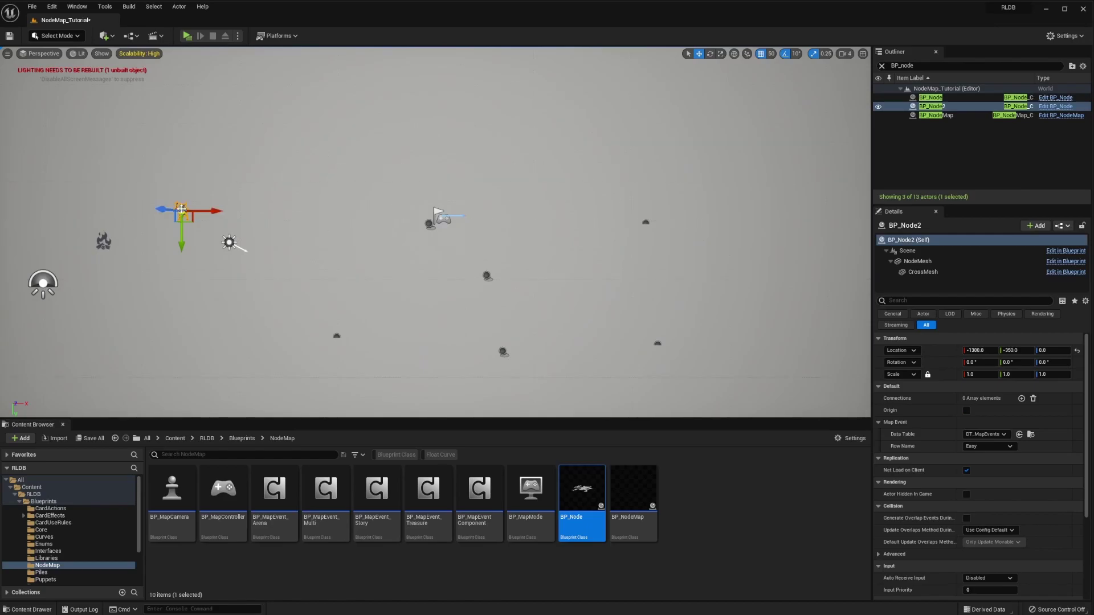
pyautogui.click(104, 237)
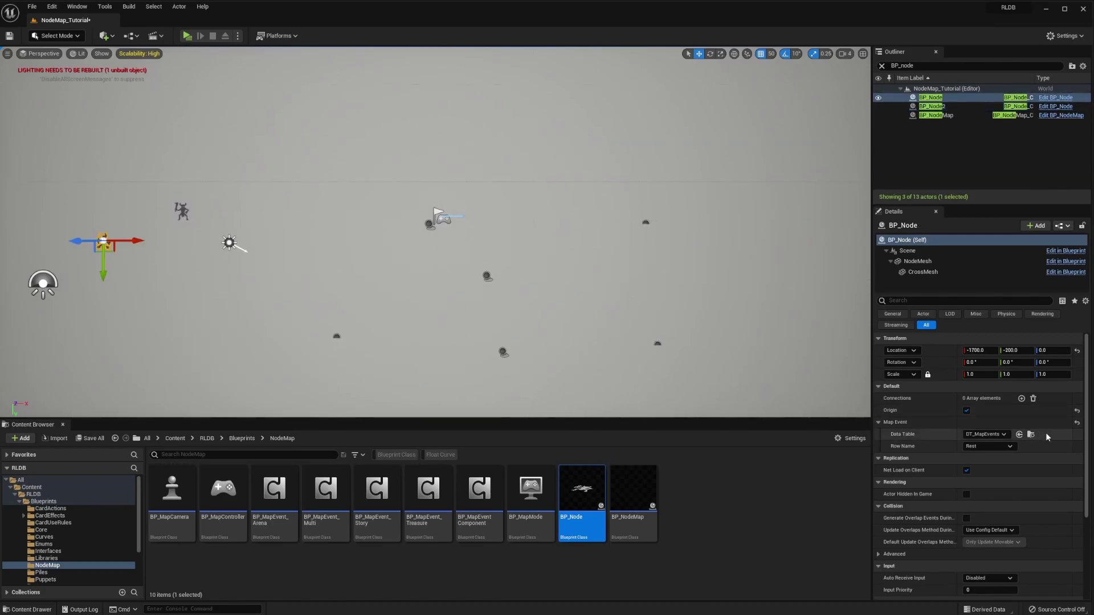
pyautogui.click(1022, 399)
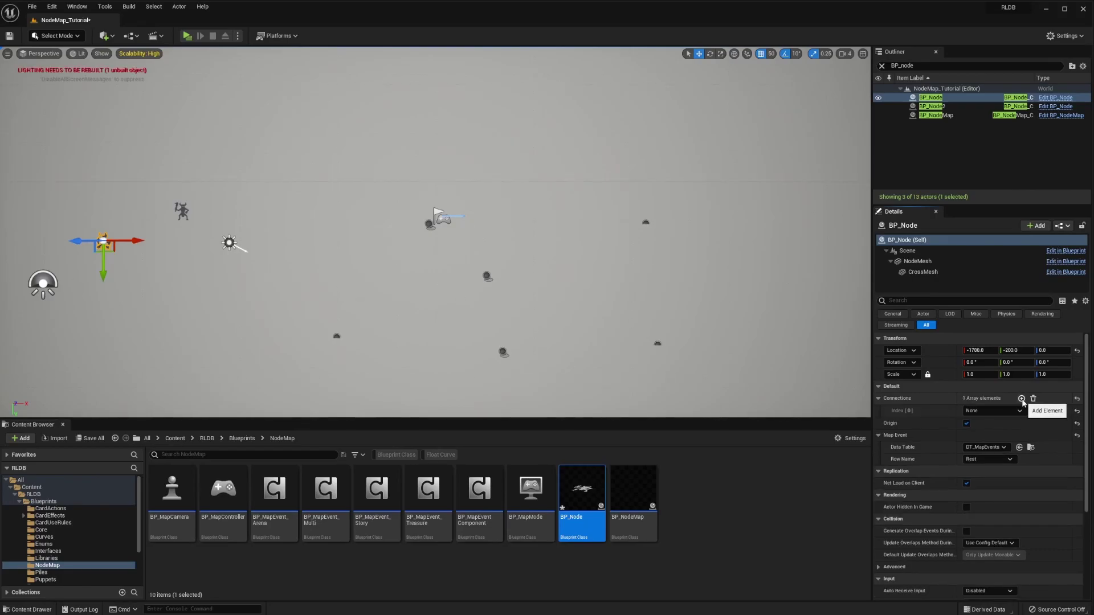
pyautogui.doubleClick(1021, 399)
pyautogui.click(1020, 400)
pyautogui.click(1033, 399)
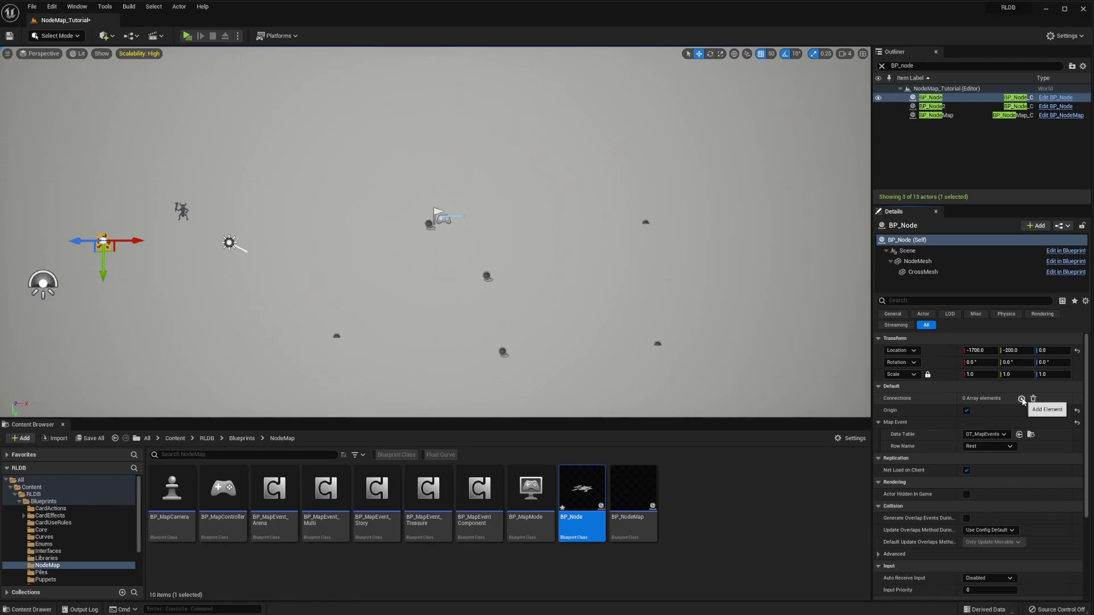
pyautogui.click(1022, 399)
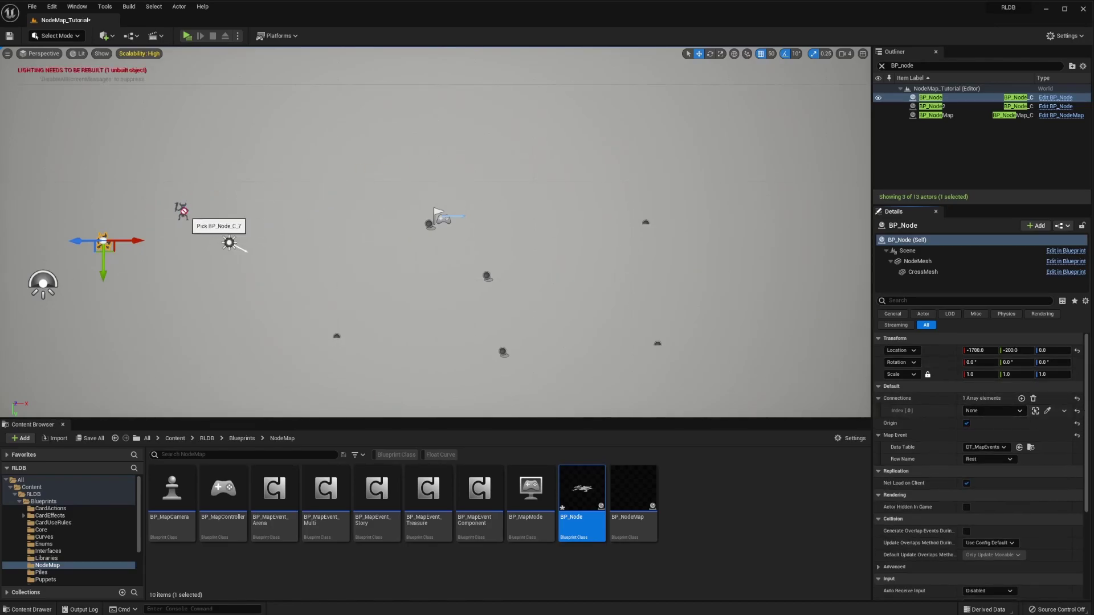
pyautogui.click(180, 210)
pyautogui.click(80, 252)
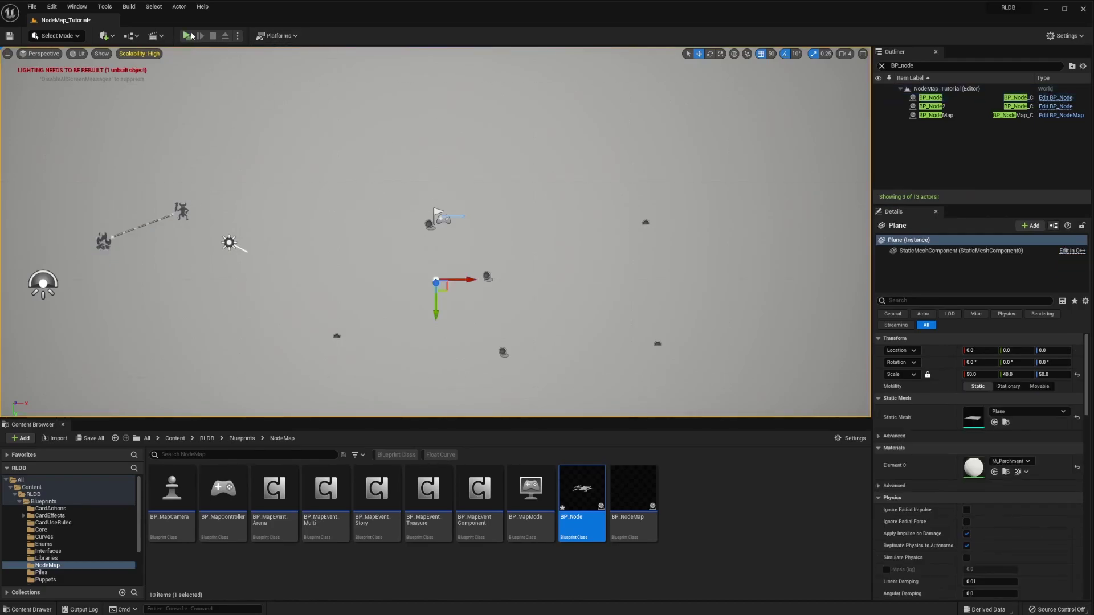
# - Play-test the map by entering the enemy node connected to the origin, and close the preview once the battle has loaded
pyautogui.click(190, 36)
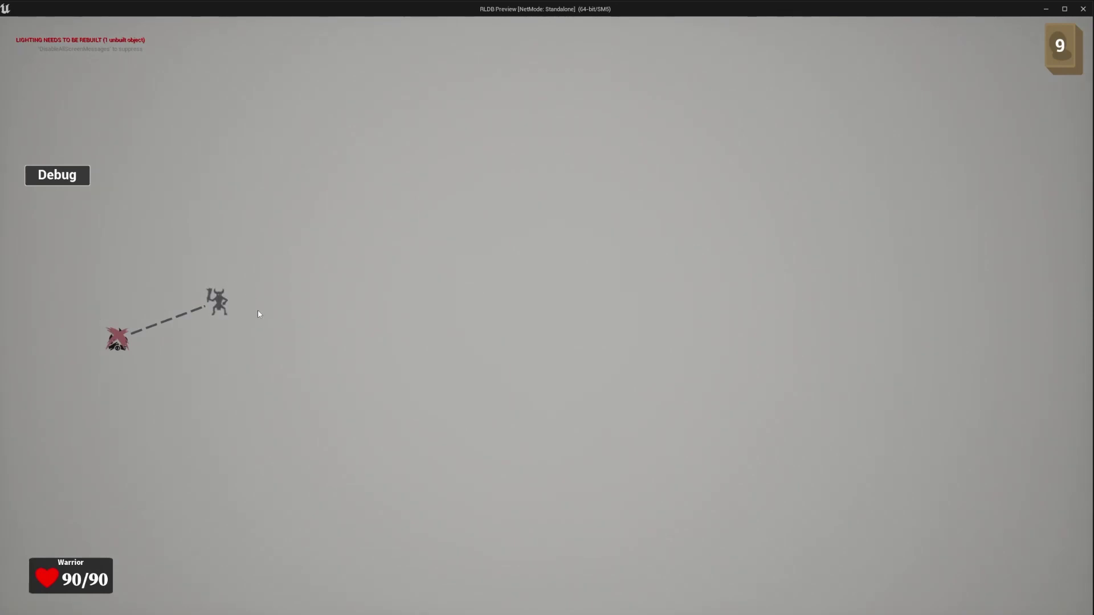
pyautogui.click(220, 305)
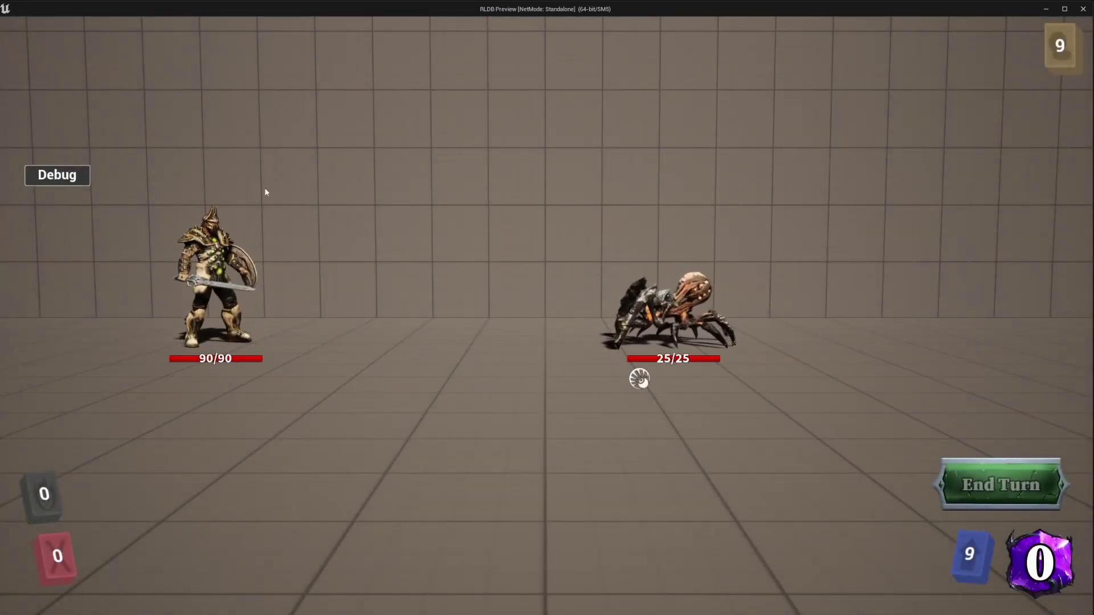
pyautogui.moveTo(1075, 38)
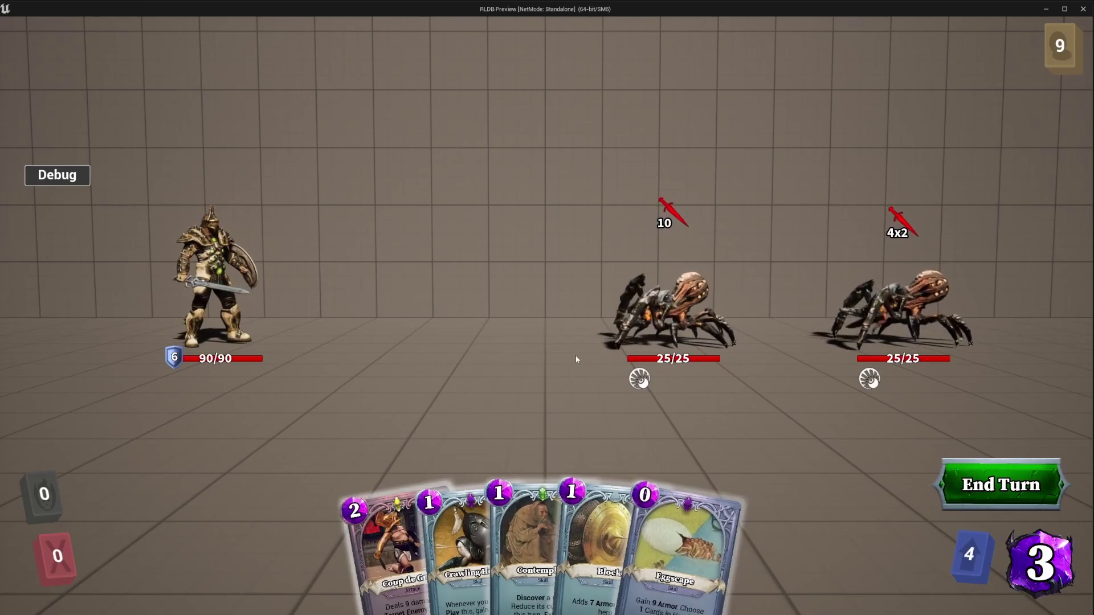
pyautogui.click(1083, 9)
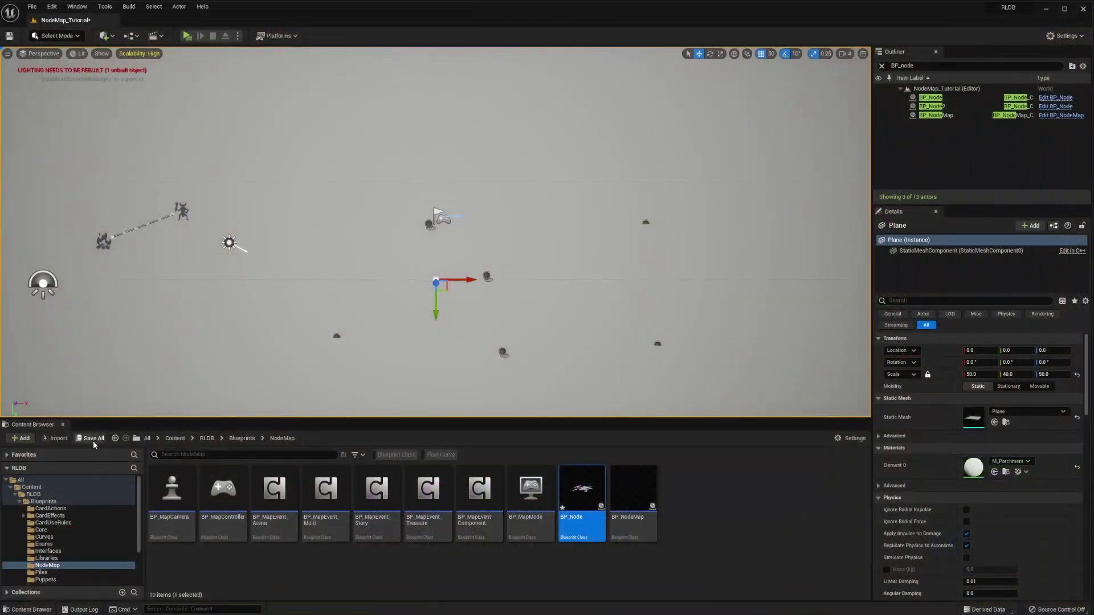
# - Open the BP_GI_RLDB blueprint from the RLDB/Blueprints/Core folder
pyautogui.click(62, 502)
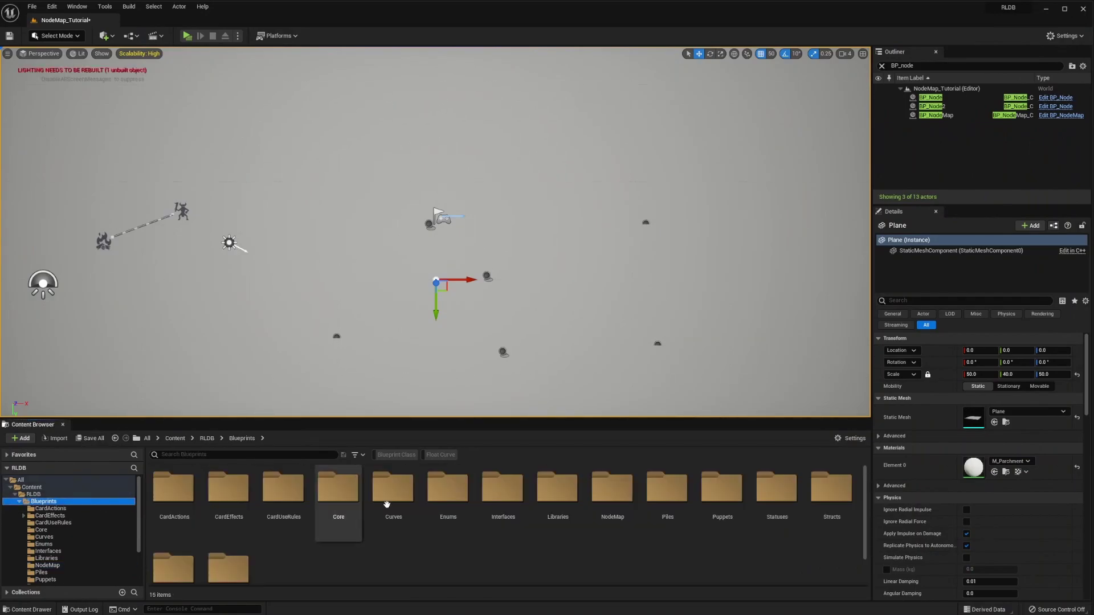
pyautogui.doubleClick(341, 495)
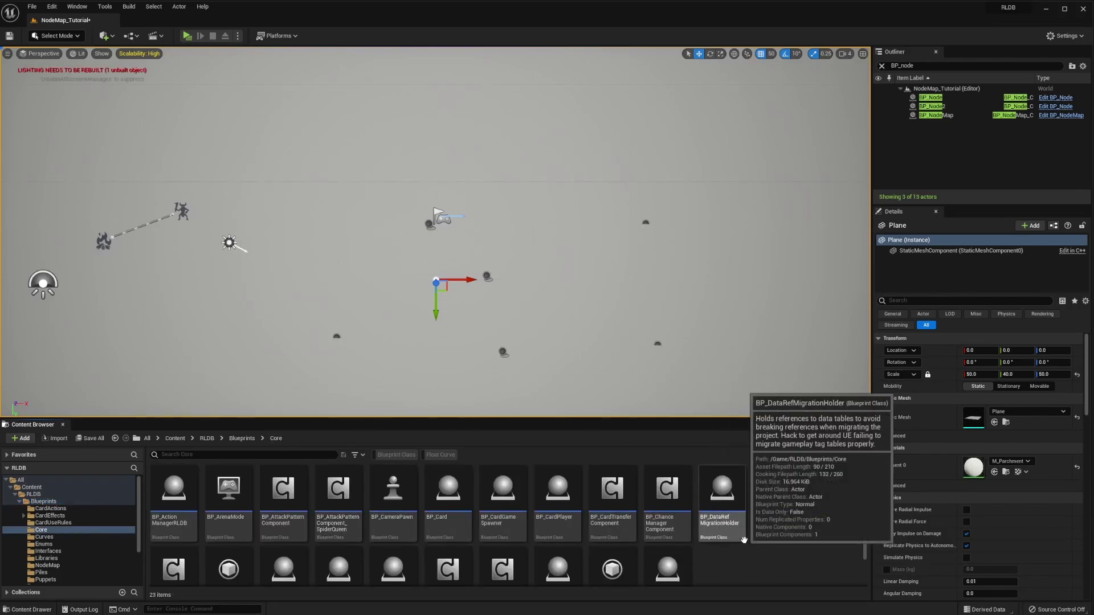
pyautogui.scroll(-3, 762, 561)
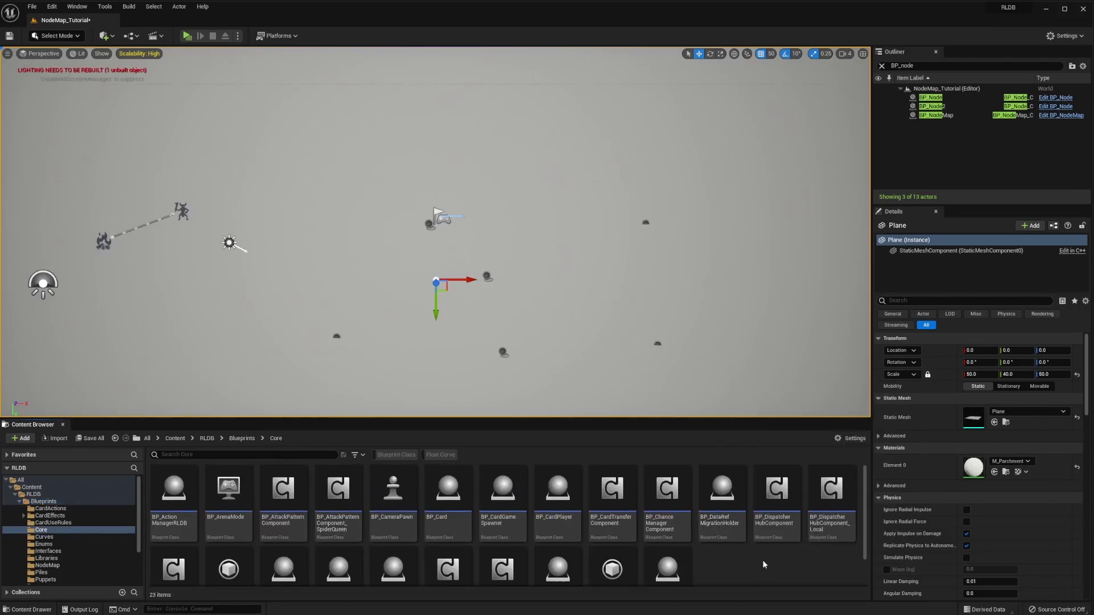
pyautogui.doubleClick(227, 533)
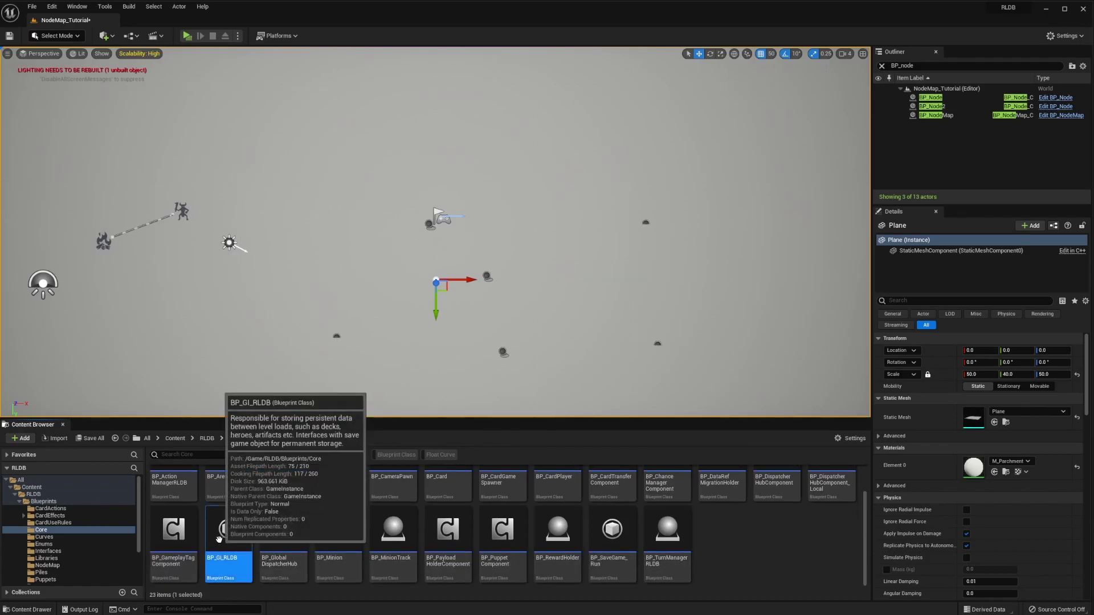
# - Set the deck row of the StartingHeroes variable's first entry to Starter, compile the blueprint and return to the NodeMap_Tutorial level
pyautogui.click(34, 328)
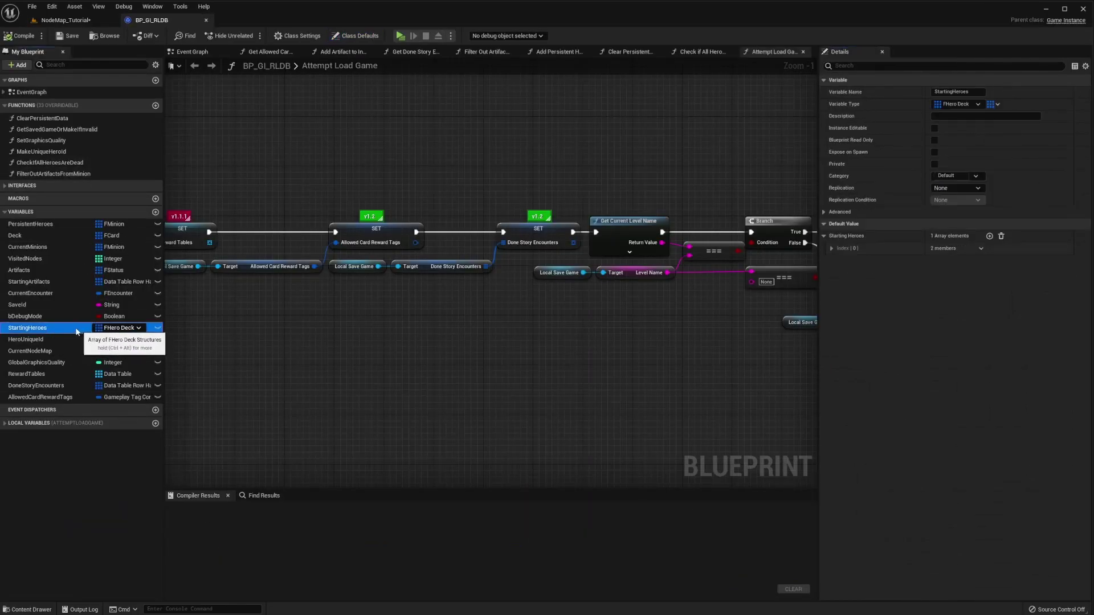
pyautogui.click(832, 249)
pyautogui.click(838, 273)
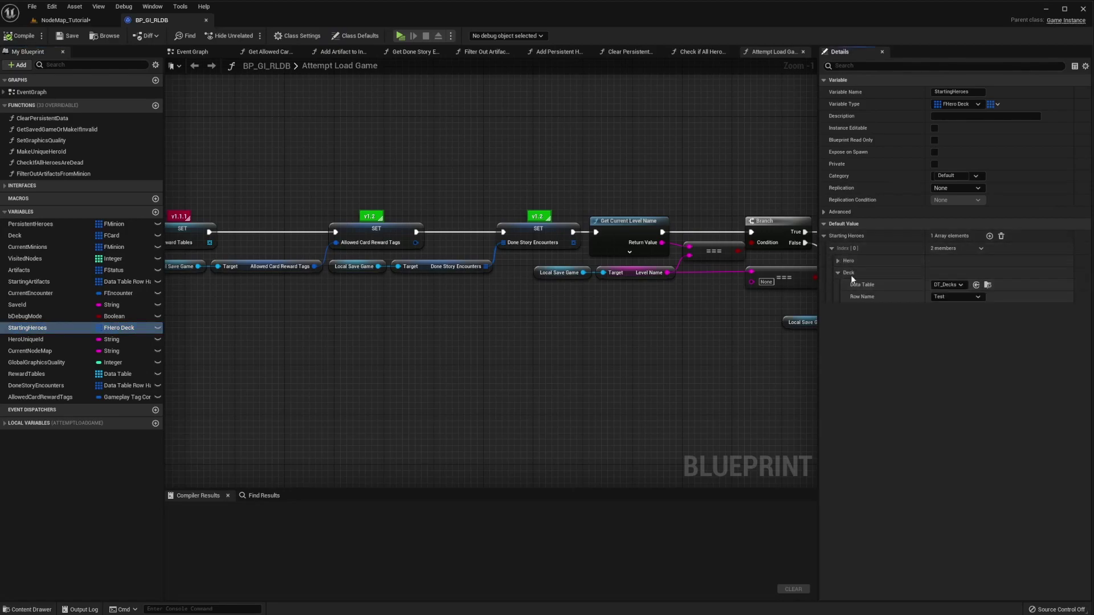
pyautogui.click(959, 297)
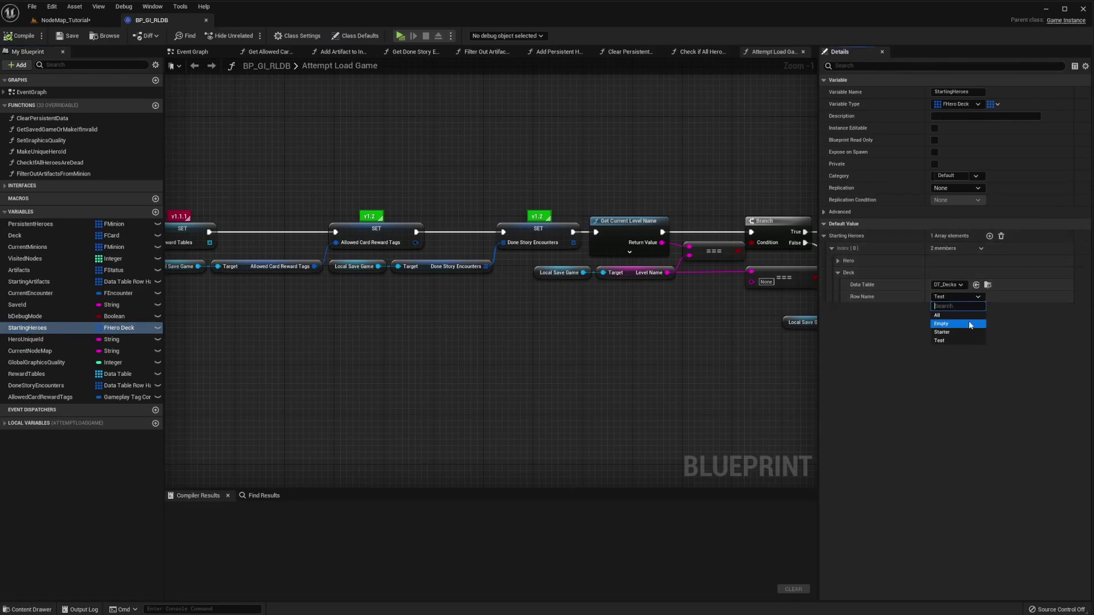
pyautogui.click(20, 36)
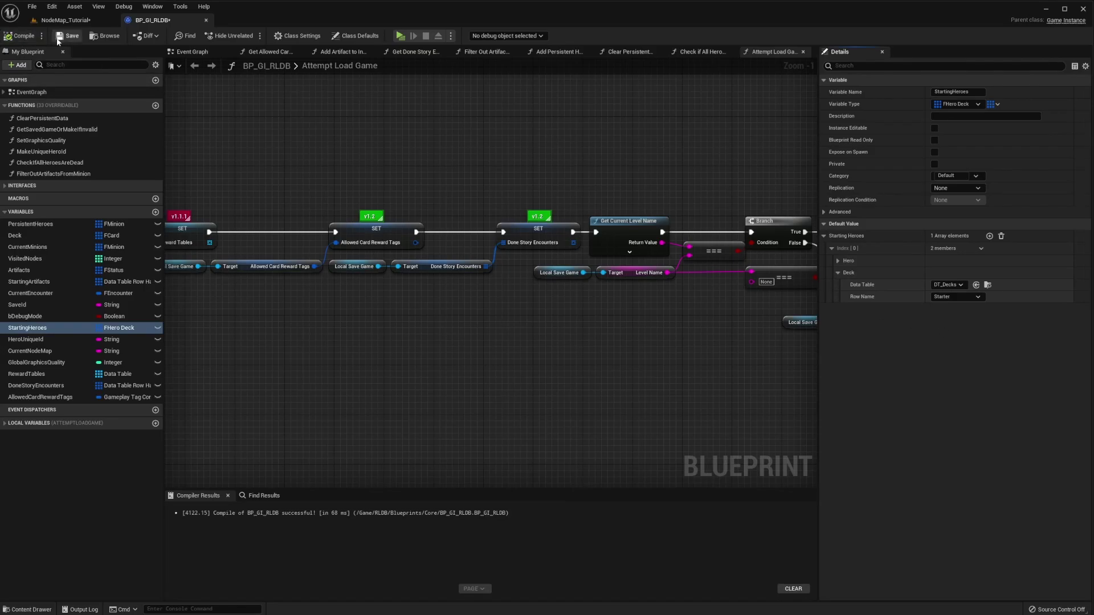
pyautogui.click(73, 21)
pyautogui.click(174, 20)
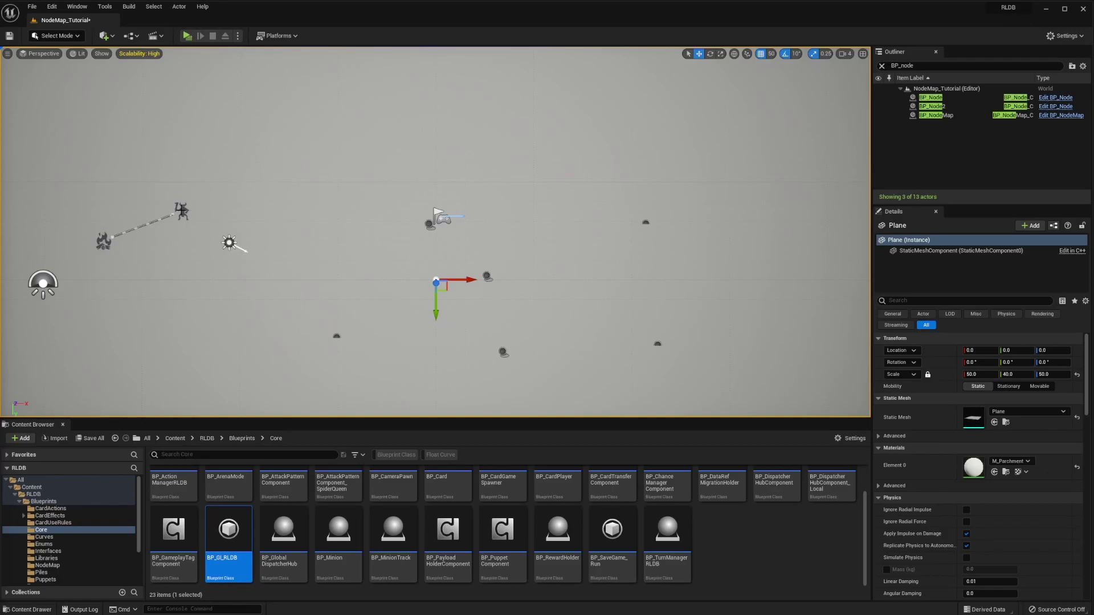
# - Choose Easy as the second node's map event and duplicate that node directly below it at Y -50
pyautogui.click(181, 211)
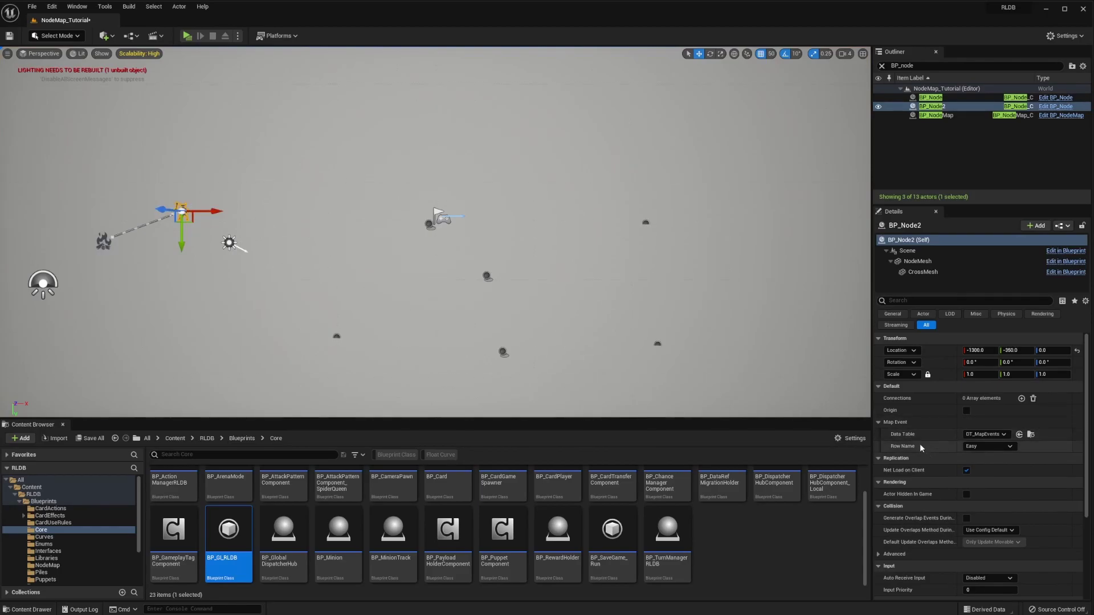
pyautogui.click(1001, 448)
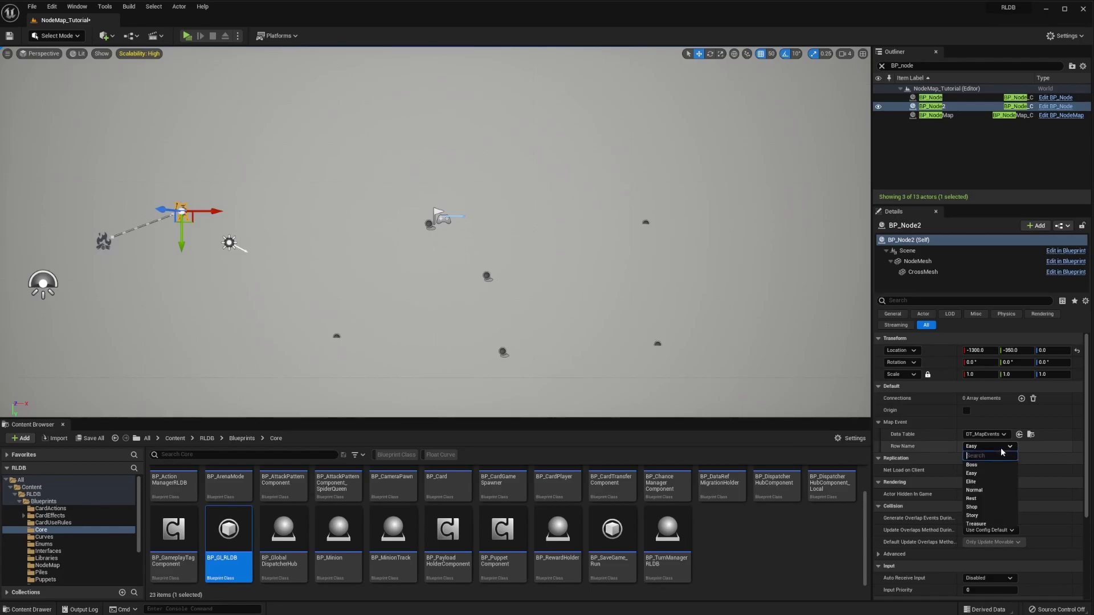
pyautogui.click(973, 474)
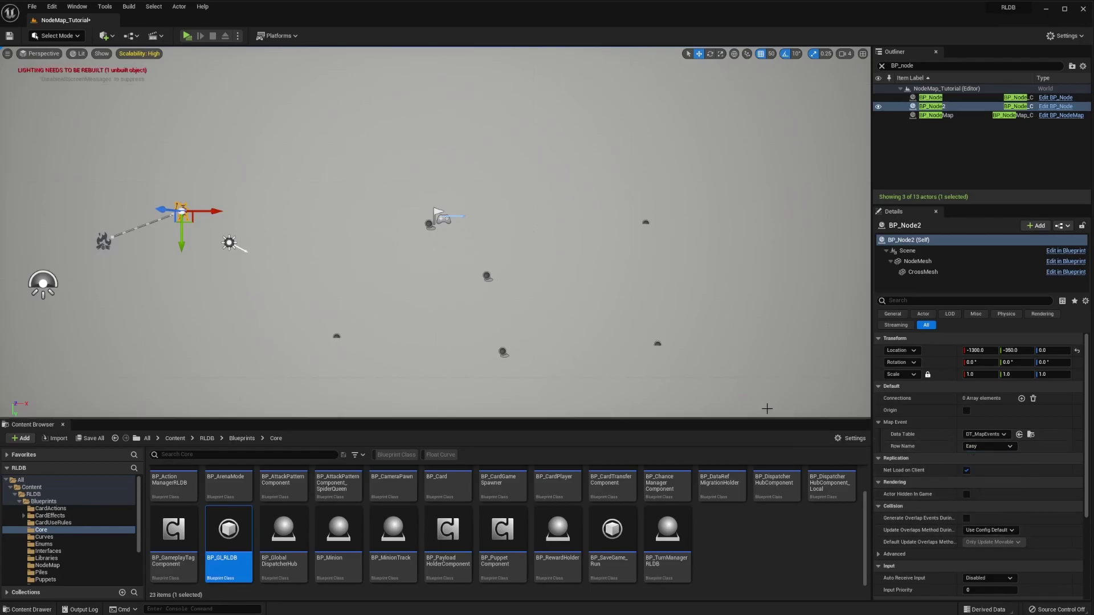
pyautogui.keyDown('alt'); pyautogui.moveTo(182, 211); pyautogui.dragTo(181, 270); pyautogui.keyUp('alt')
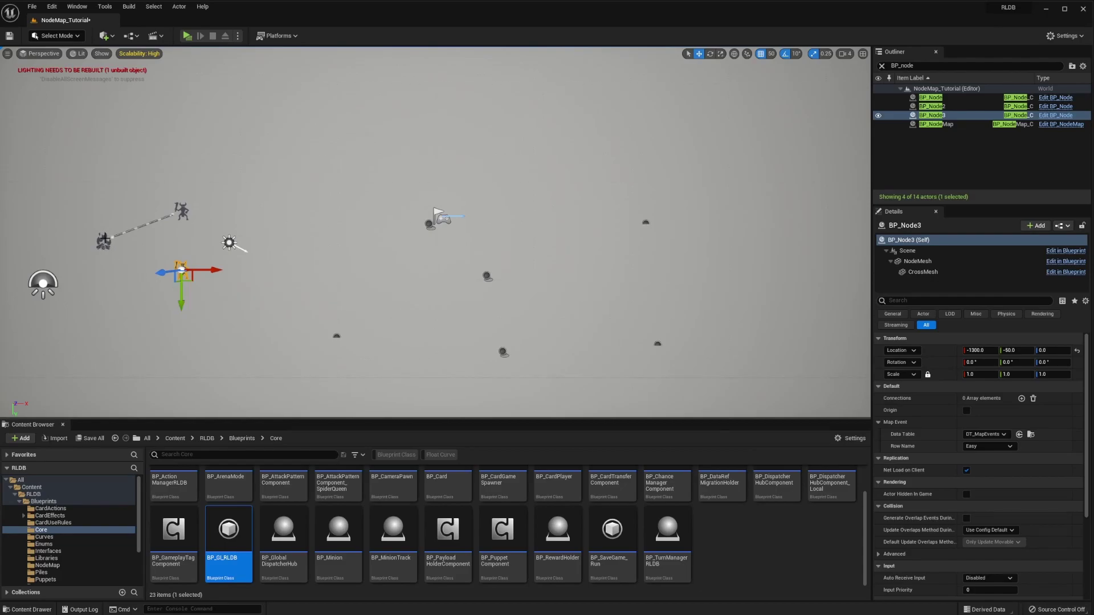
# - Add a connection from the origin node to the duplicated lower node, and set that lower node's map event to Rest
pyautogui.click(103, 243)
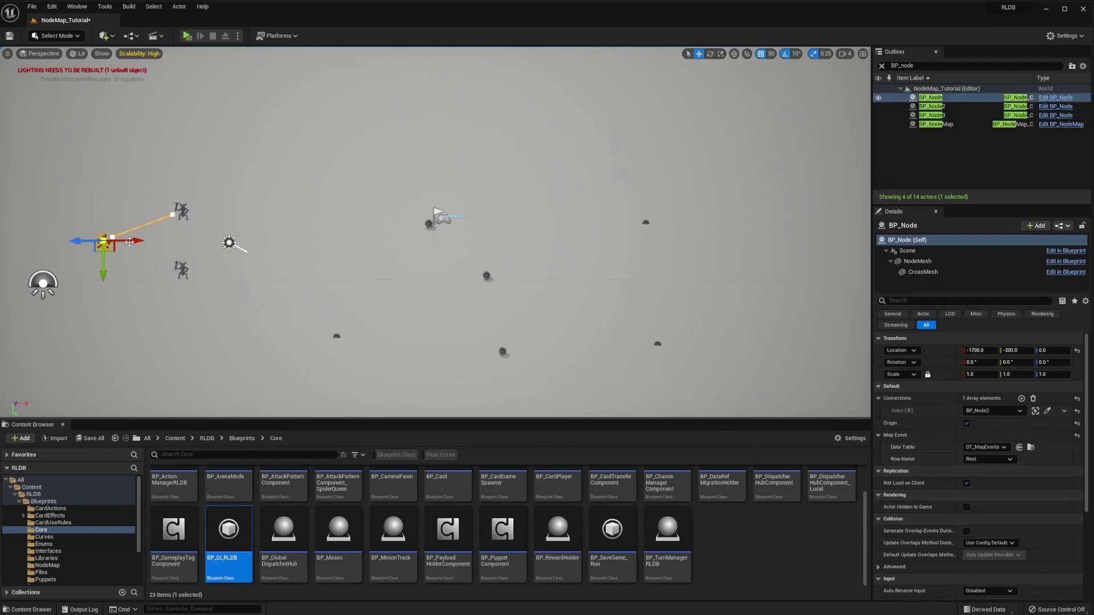
pyautogui.click(1022, 398)
pyautogui.click(1047, 424)
pyautogui.click(183, 266)
pyautogui.click(184, 266)
pyautogui.click(1002, 447)
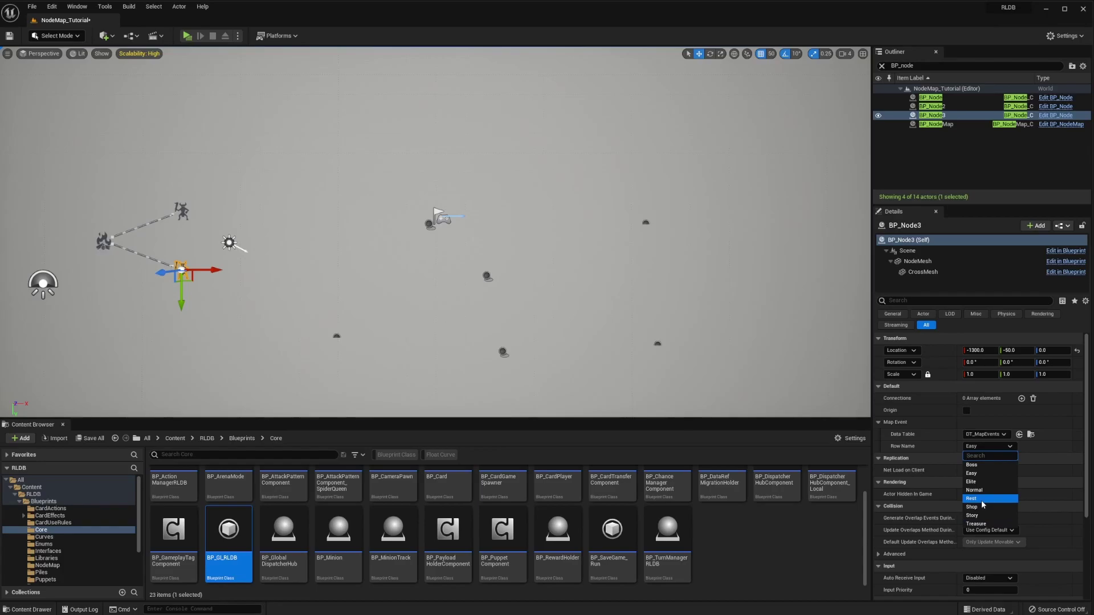
pyautogui.click(983, 501)
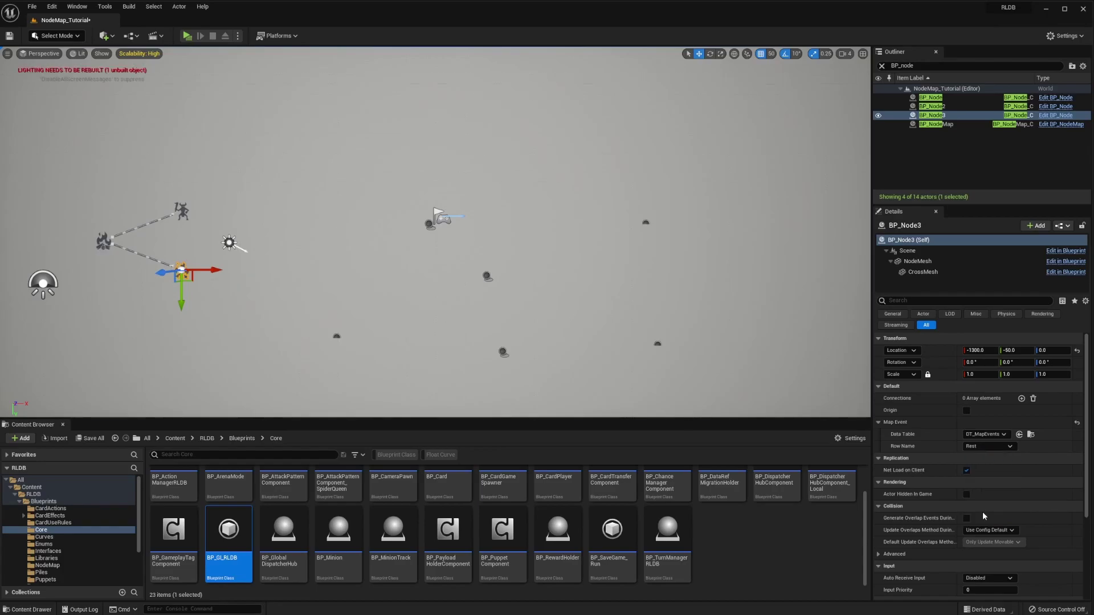
pyautogui.click(197, 283)
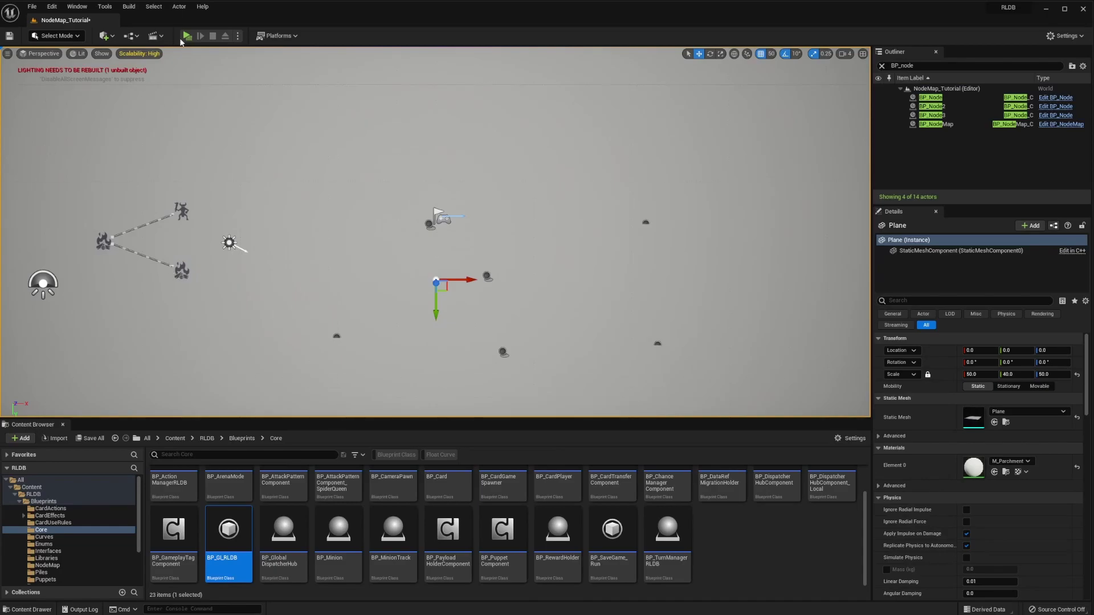
# - Play-test the Rest node by entering it and choosing Keep moving at the camp, and close the preview
pyautogui.click(188, 36)
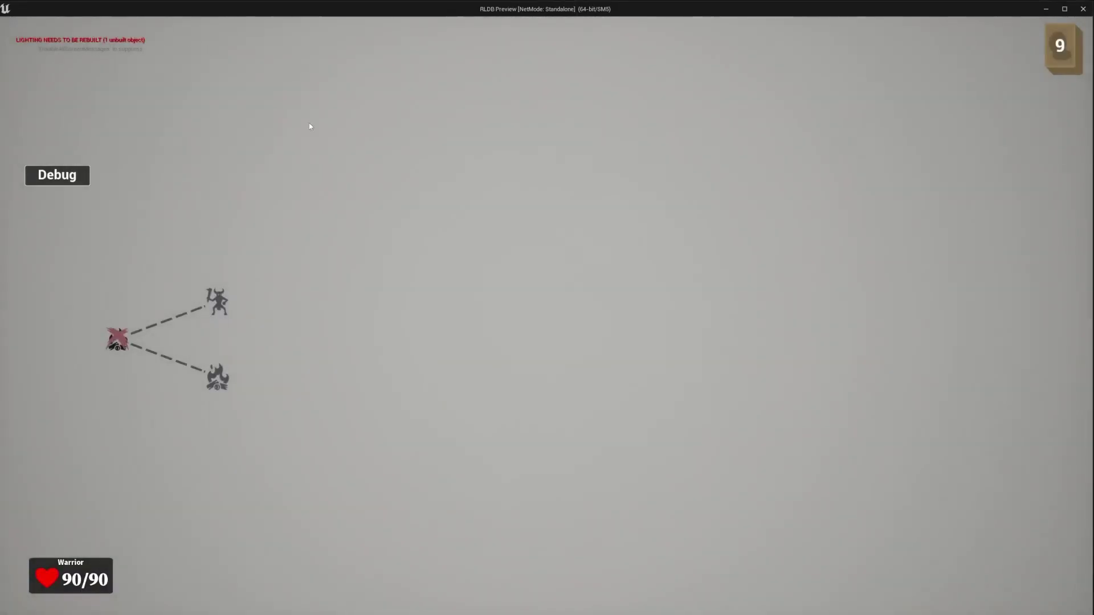
pyautogui.click(221, 377)
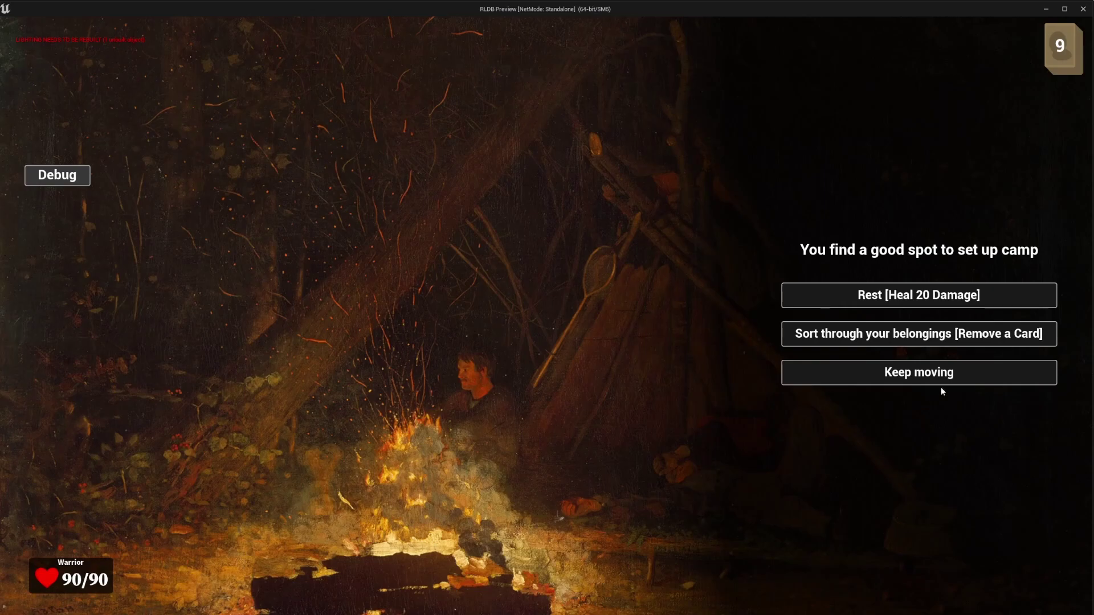
pyautogui.click(977, 377)
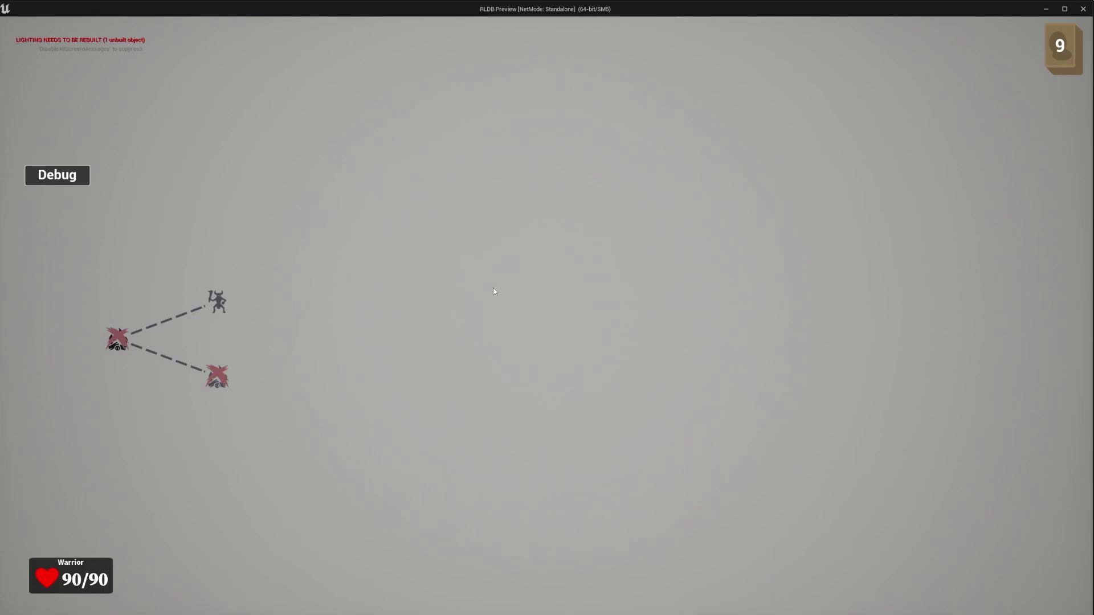
pyautogui.press('Escape')
# - Change the lower node's map event to Story
pyautogui.click(181, 269)
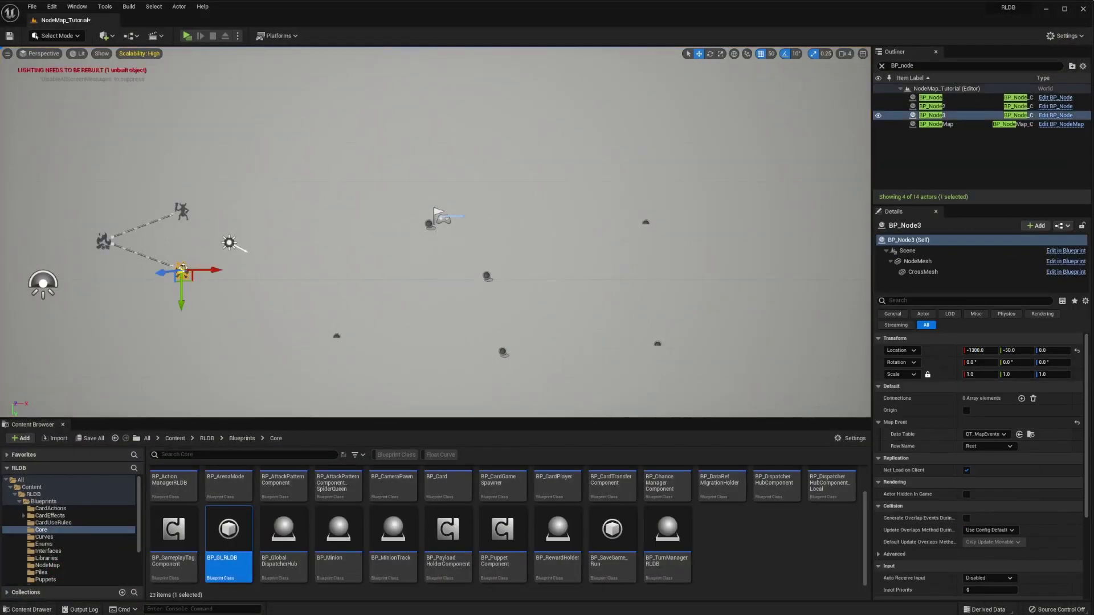
pyautogui.click(992, 446)
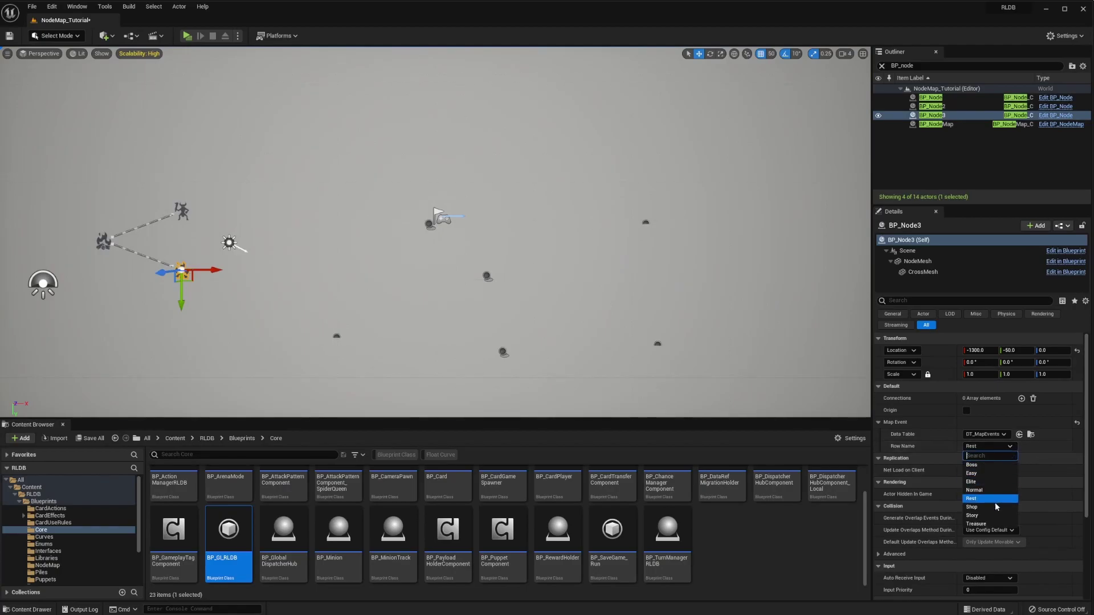
pyautogui.click(992, 516)
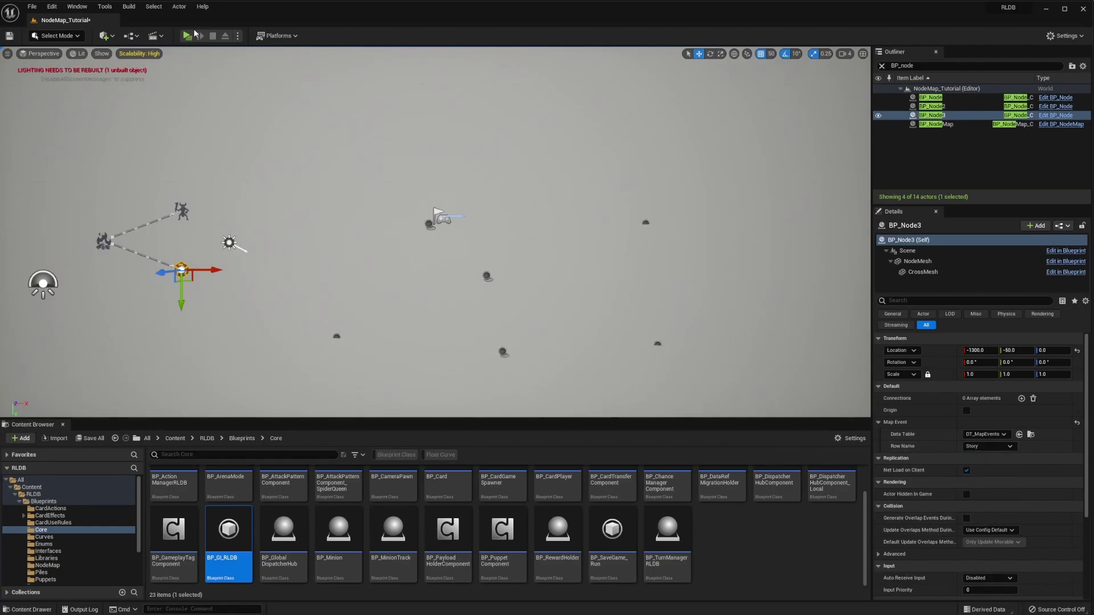
# - Play-test the Story node, choosing to push through the mist and open the chest
pyautogui.click(187, 36)
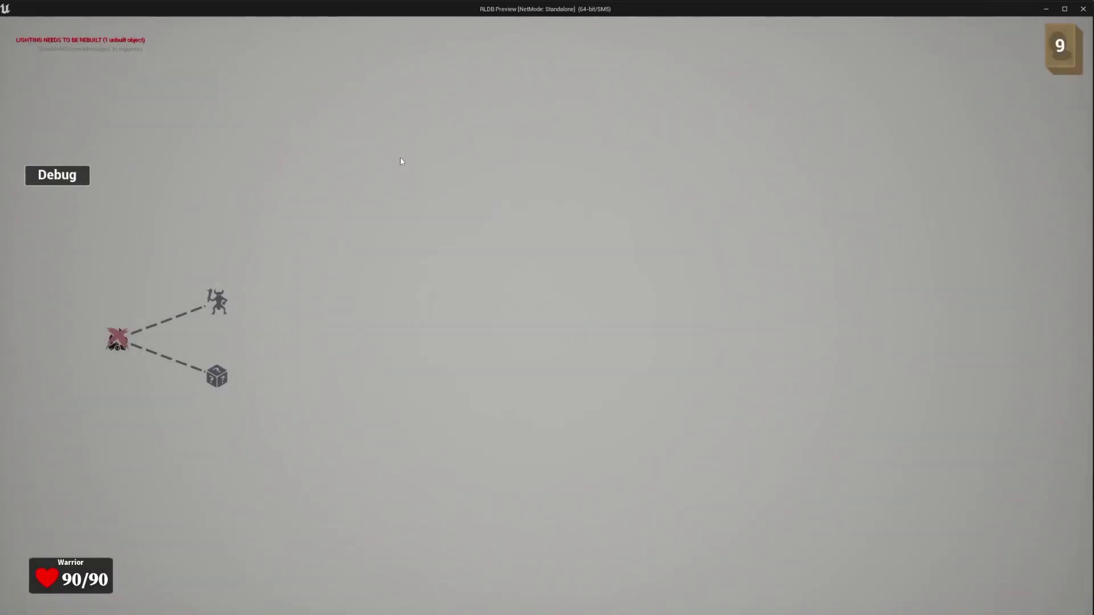
pyautogui.click(216, 376)
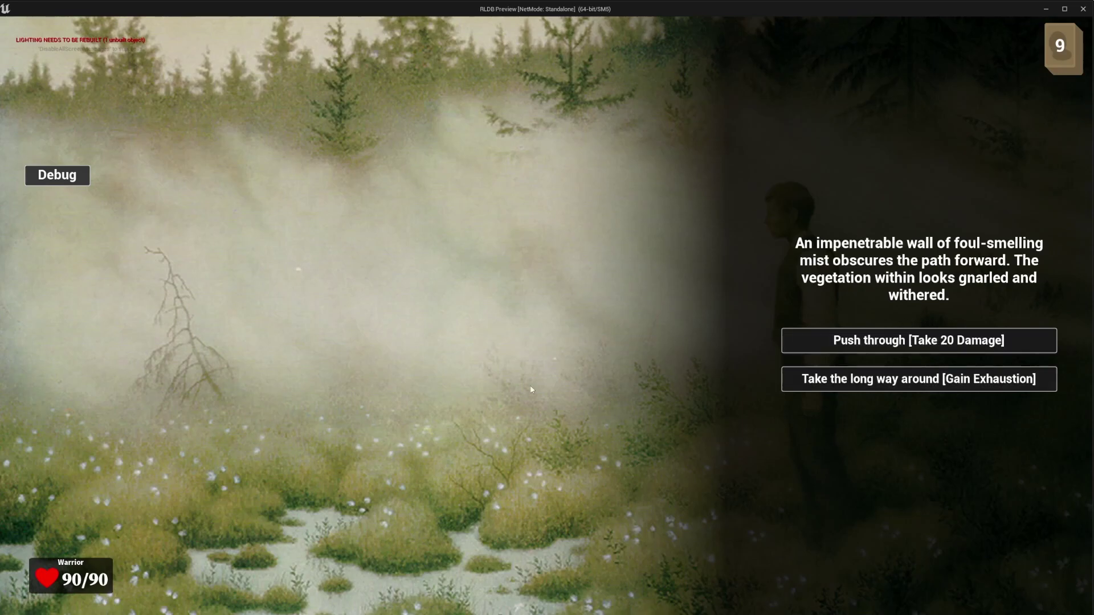
pyautogui.click(915, 344)
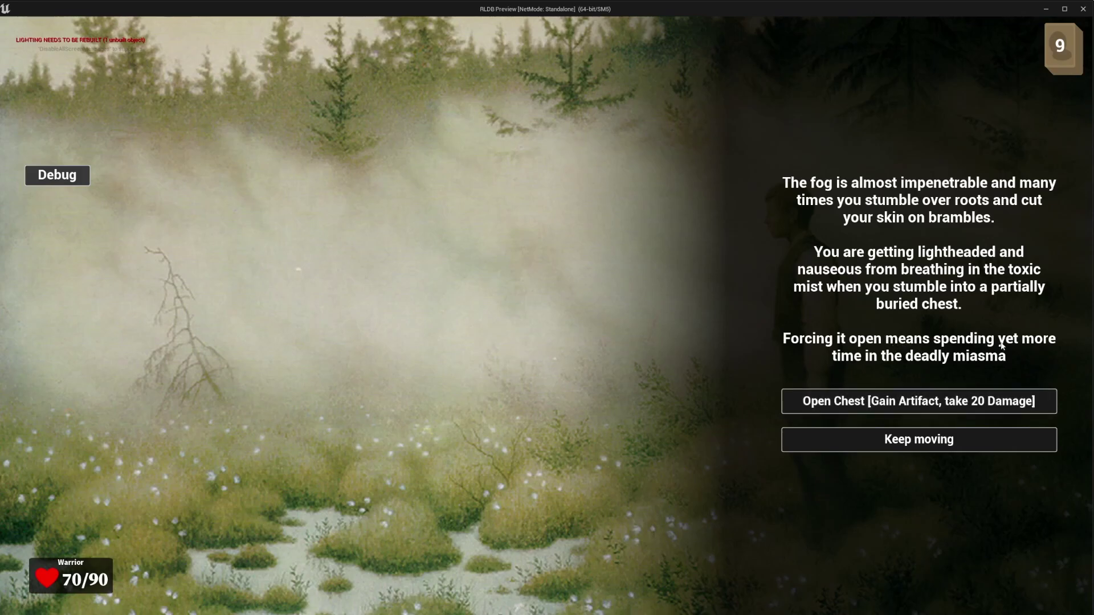
pyautogui.click(965, 403)
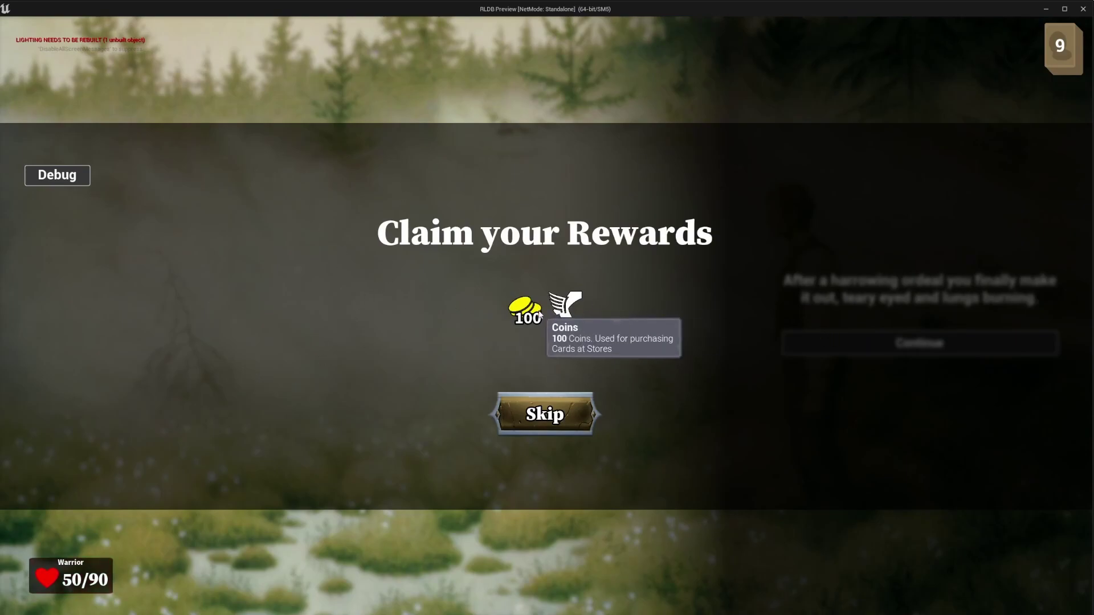
# - Claim the coins and the artifact, continue the story back to the map, and close the preview
pyautogui.click(521, 315)
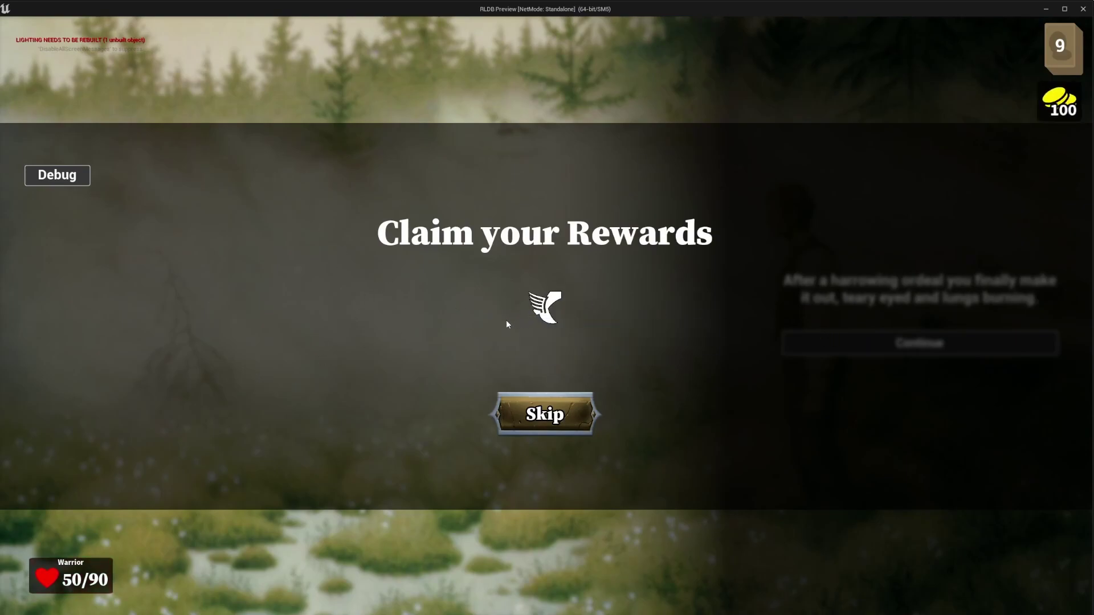
pyautogui.click(551, 312)
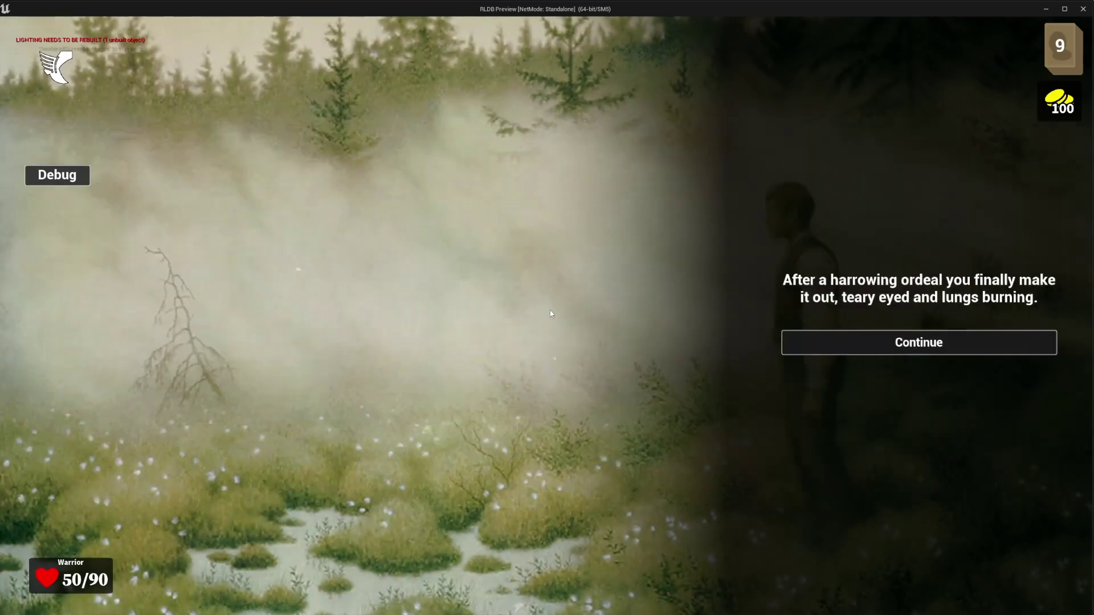
pyautogui.click(928, 345)
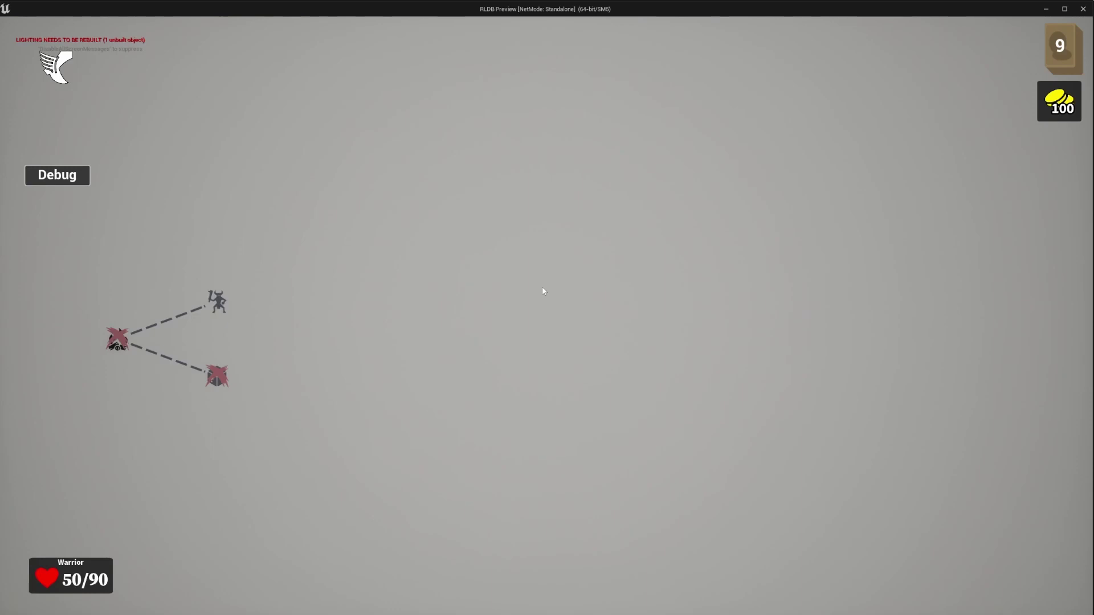
pyautogui.press('Escape')
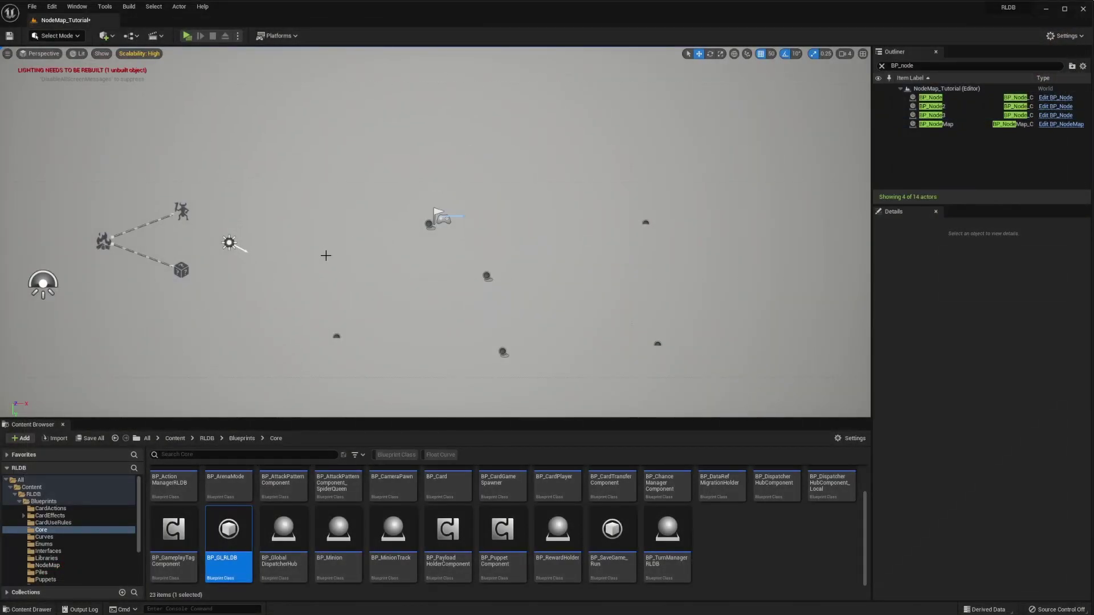
# - Open the DT_MapEvents data table from the RLDB/Data/NodeMap folder
pyautogui.click(182, 269)
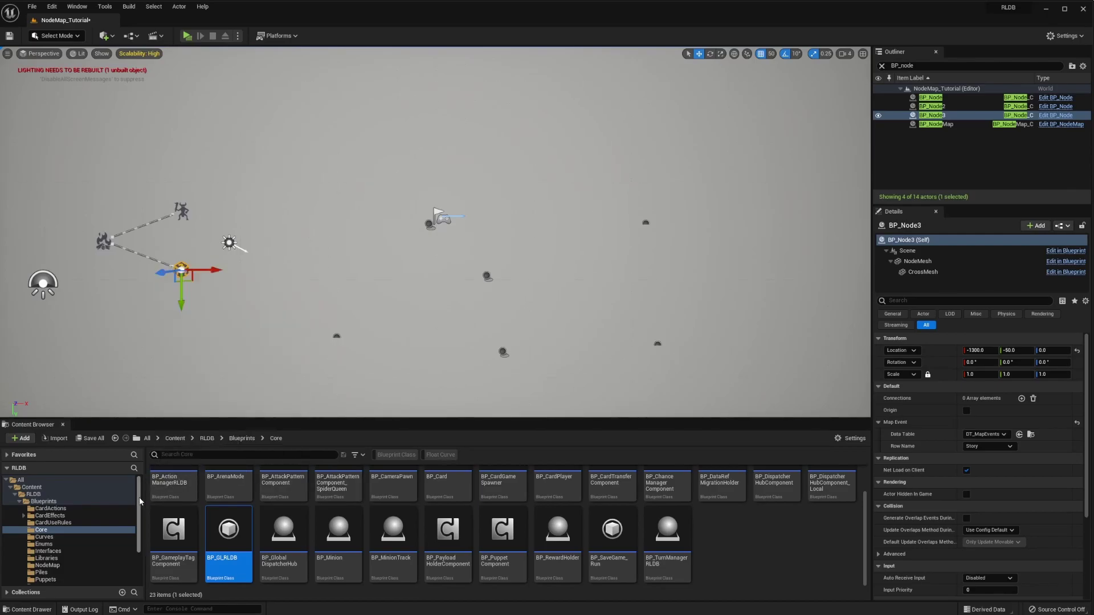
pyautogui.click(63, 566)
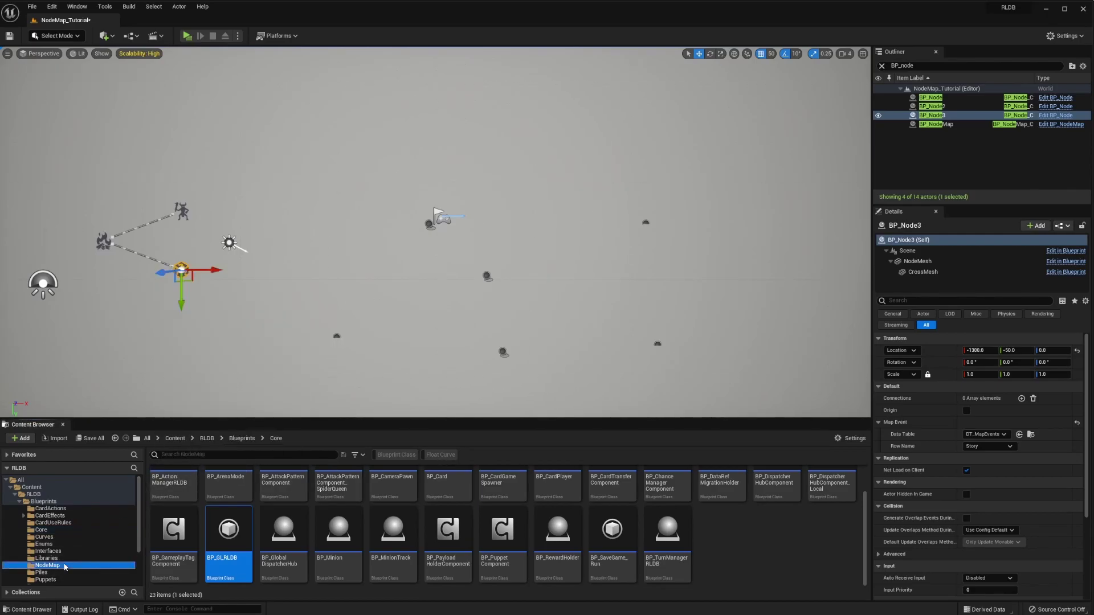
pyautogui.click(438, 564)
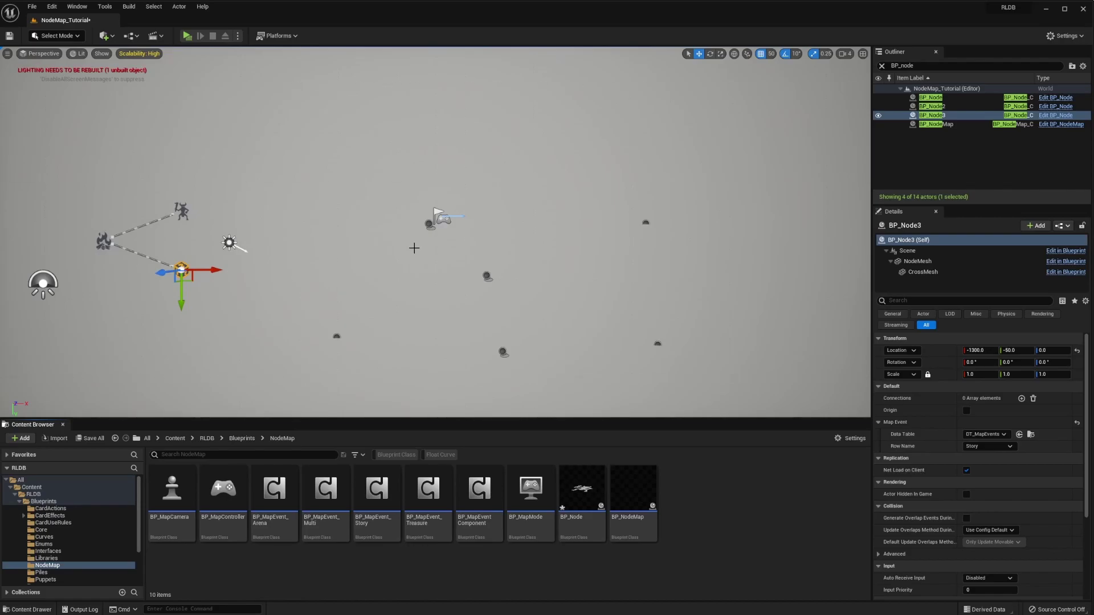
pyautogui.scroll(-1, 139, 516)
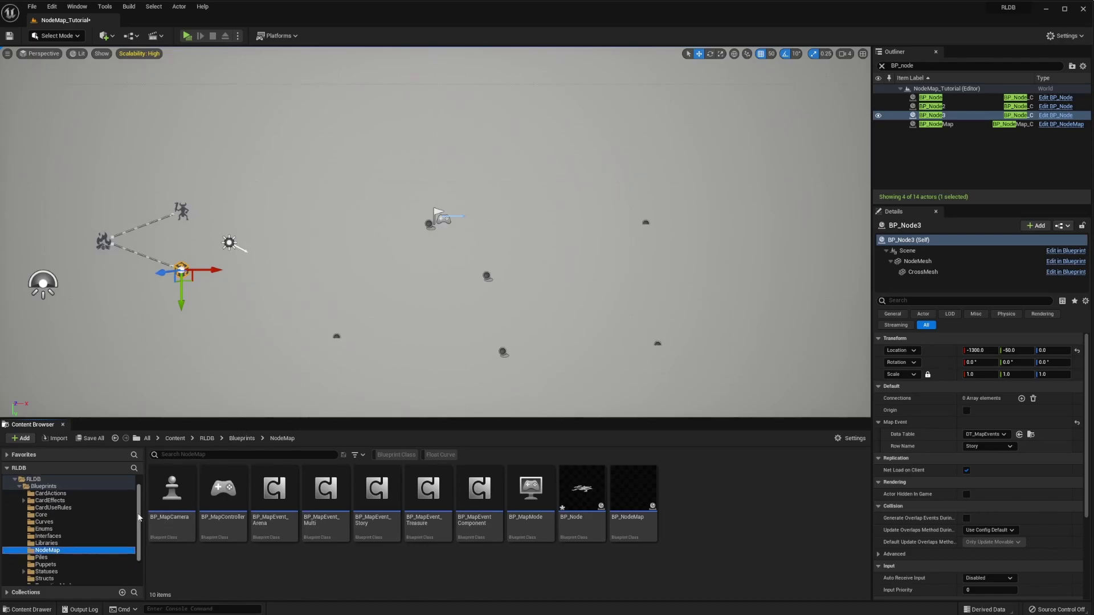
pyautogui.scroll(-3, 137, 530)
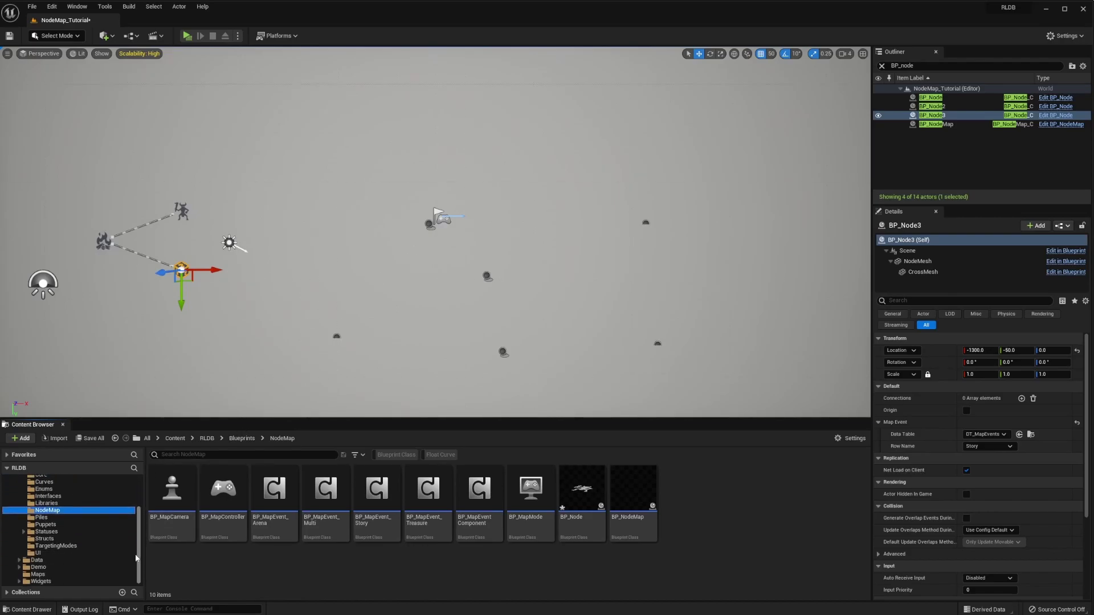
pyautogui.click(50, 563)
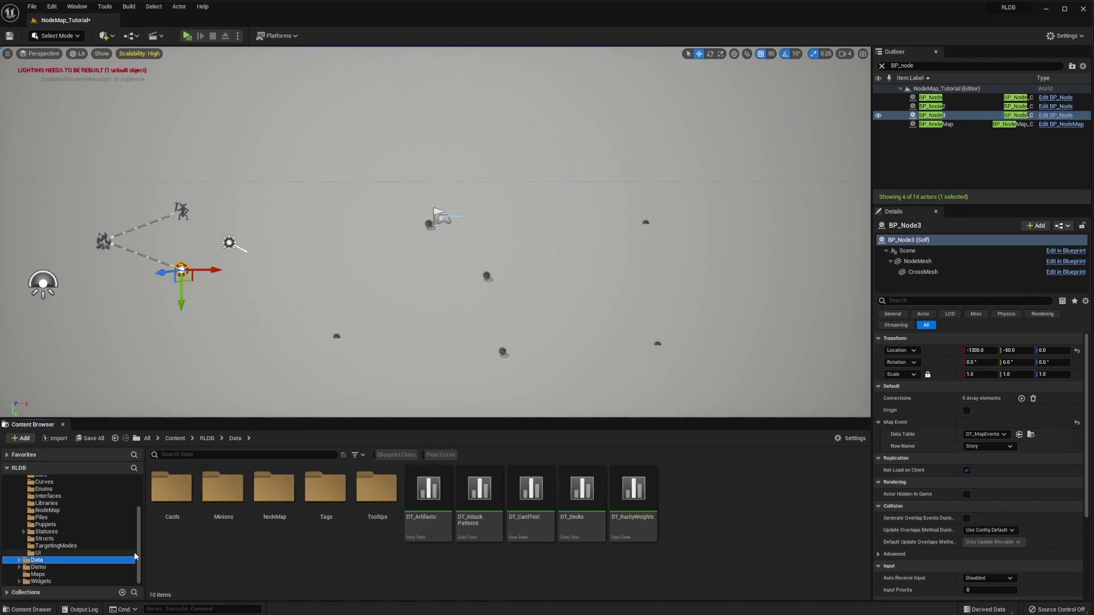
pyautogui.doubleClick(274, 516)
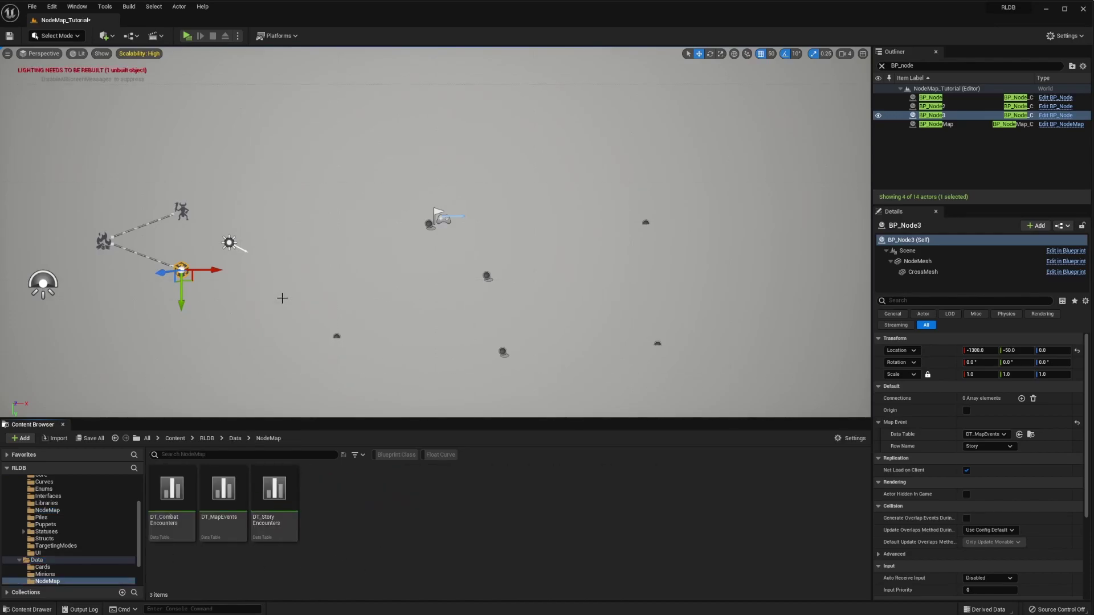
pyautogui.doubleClick(222, 497)
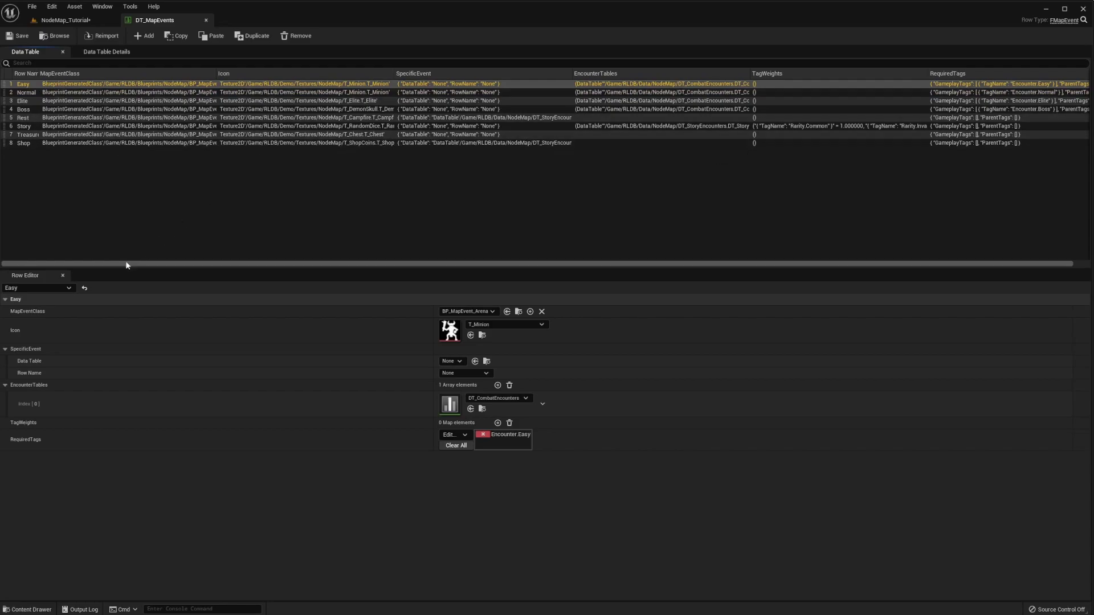
# - Compare the map event table with the level's nodes and examine the settings of its Rest, Story and Normal rows
pyautogui.click(74, 20)
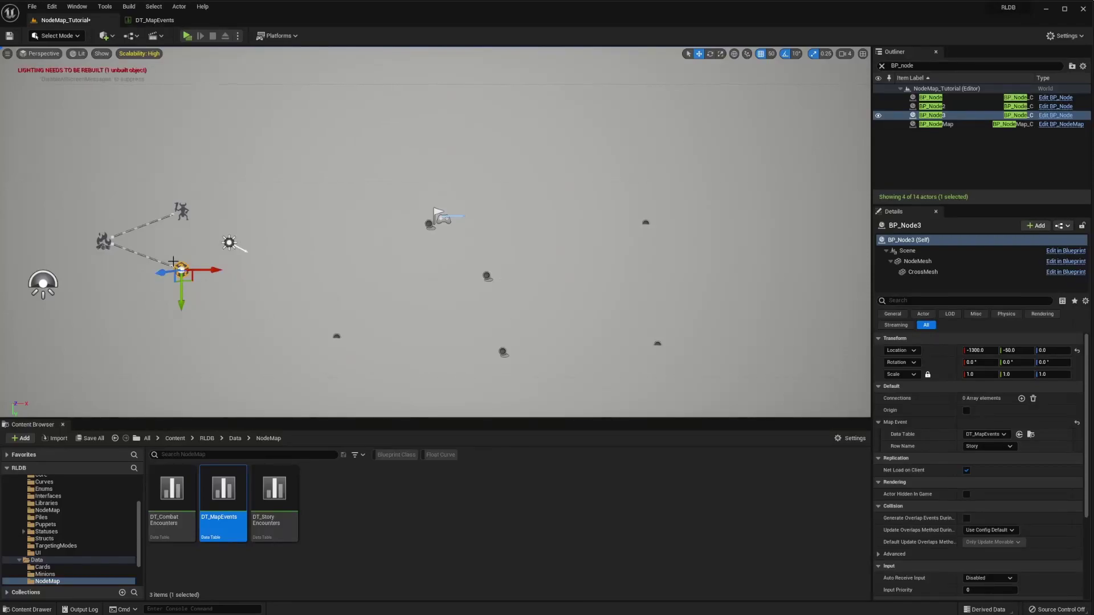
pyautogui.click(165, 21)
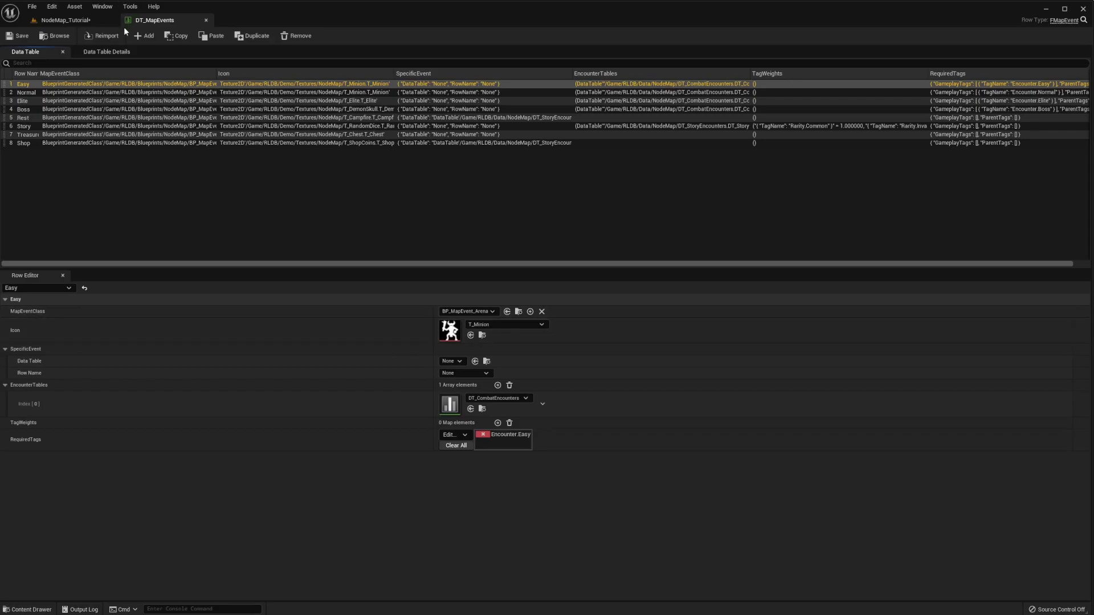
pyautogui.click(82, 24)
pyautogui.click(164, 24)
pyautogui.click(32, 118)
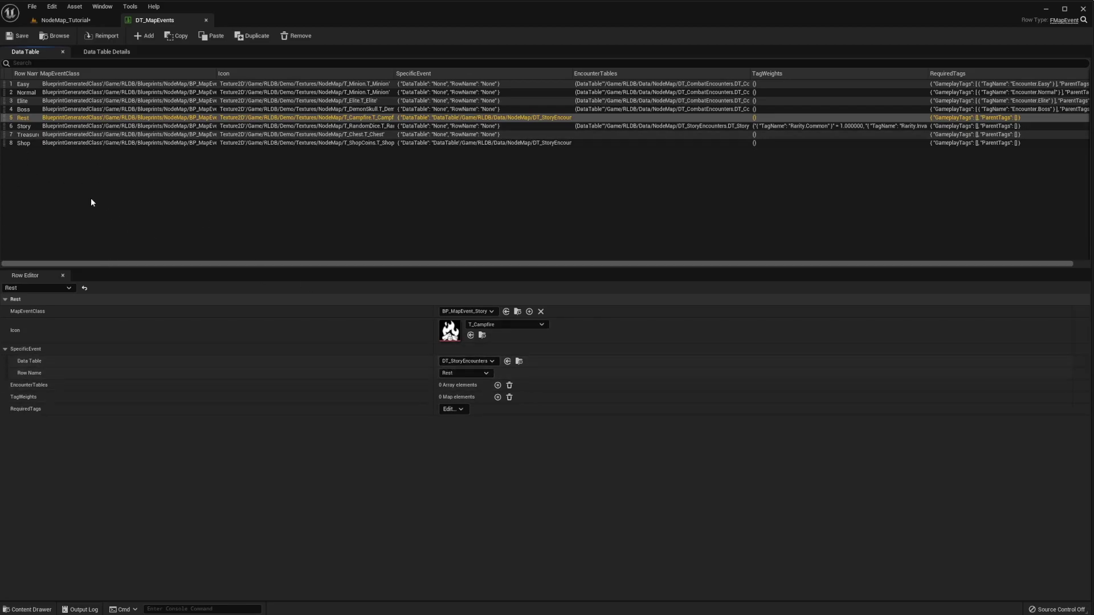
pyautogui.click(38, 126)
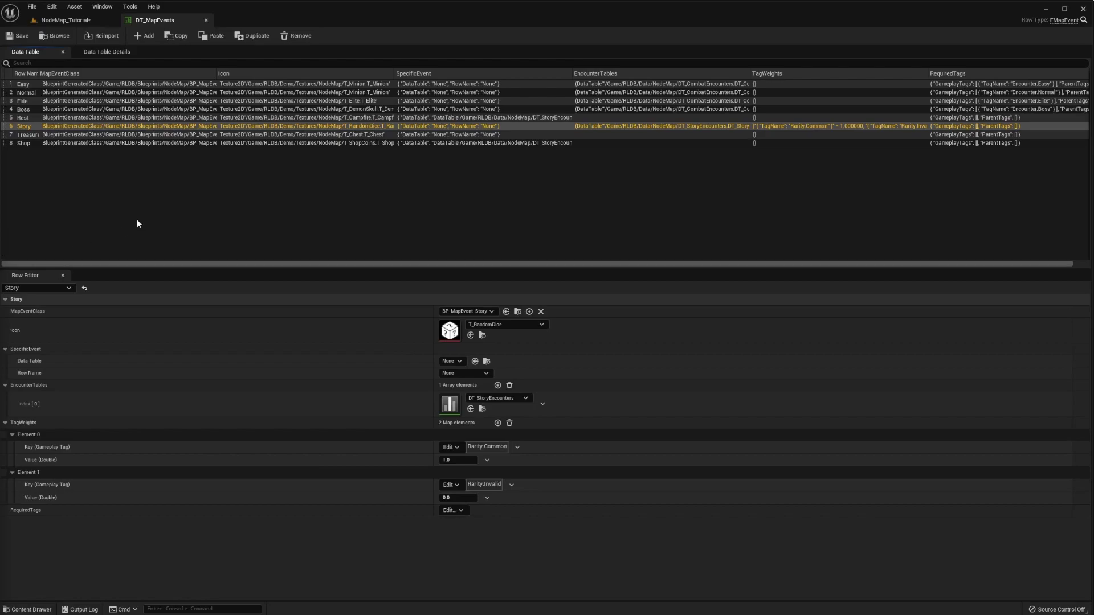
pyautogui.click(42, 94)
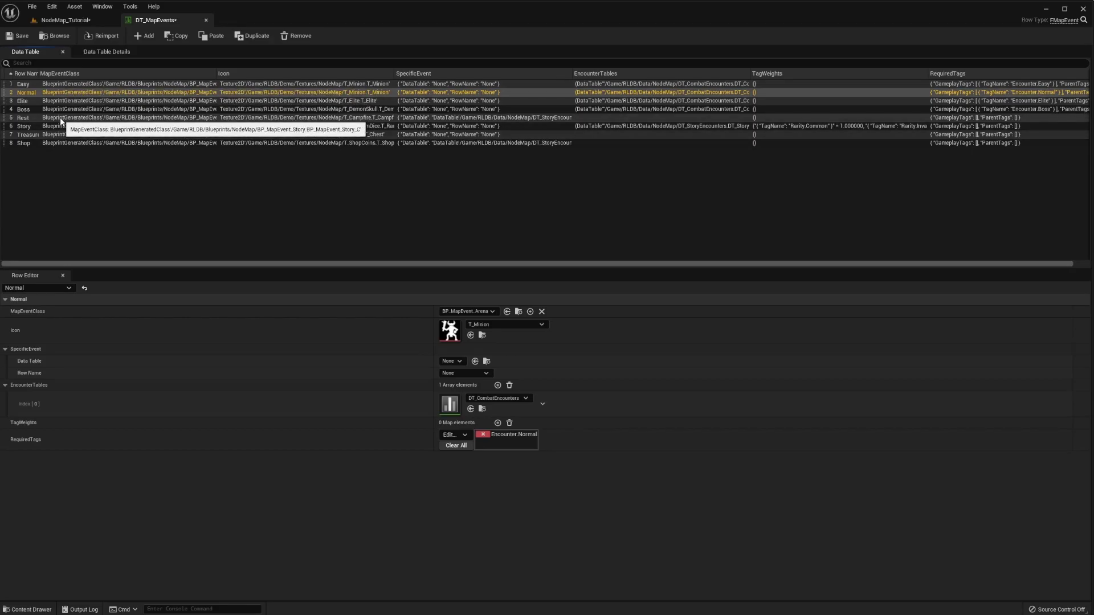
# - Duplicate the Rest row of the map event table and name the copy Tutorial
pyautogui.click(26, 119)
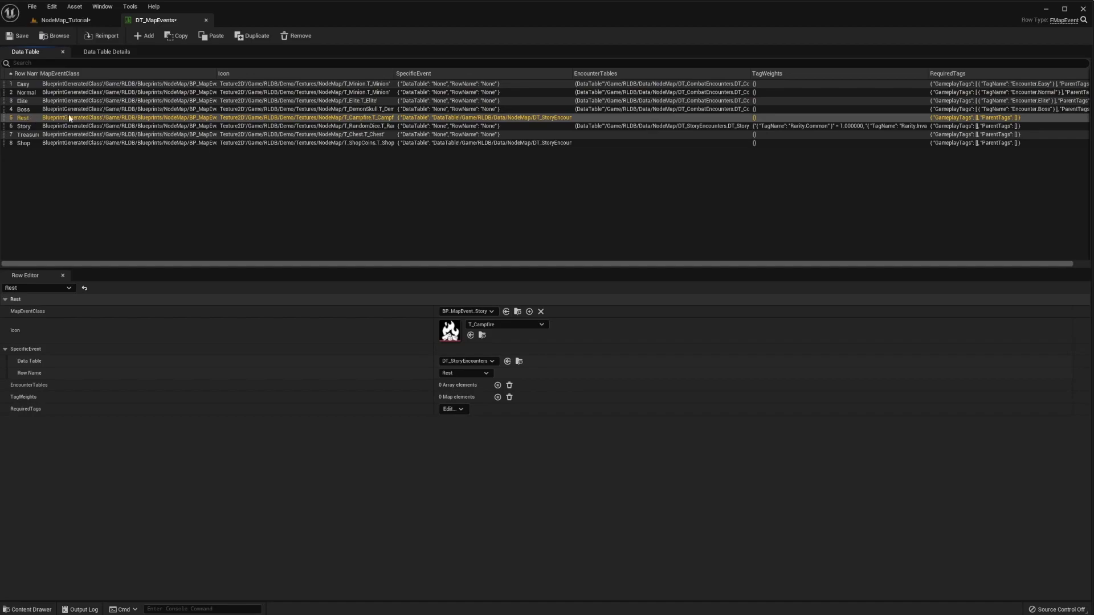
pyautogui.click(257, 36)
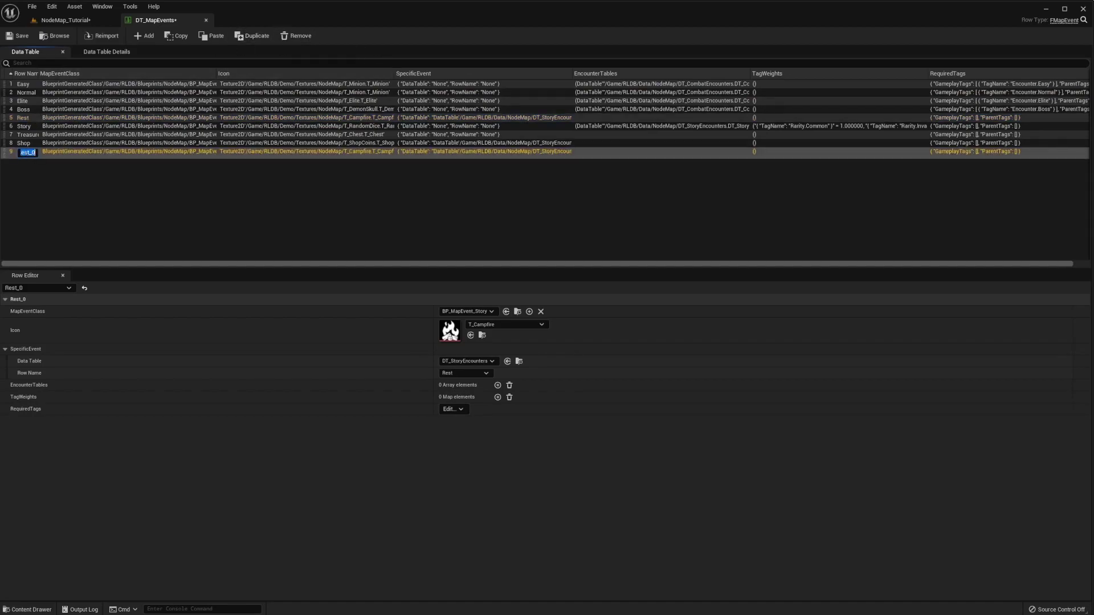
pyautogui.write('Tutorial')
pyautogui.press('Return')
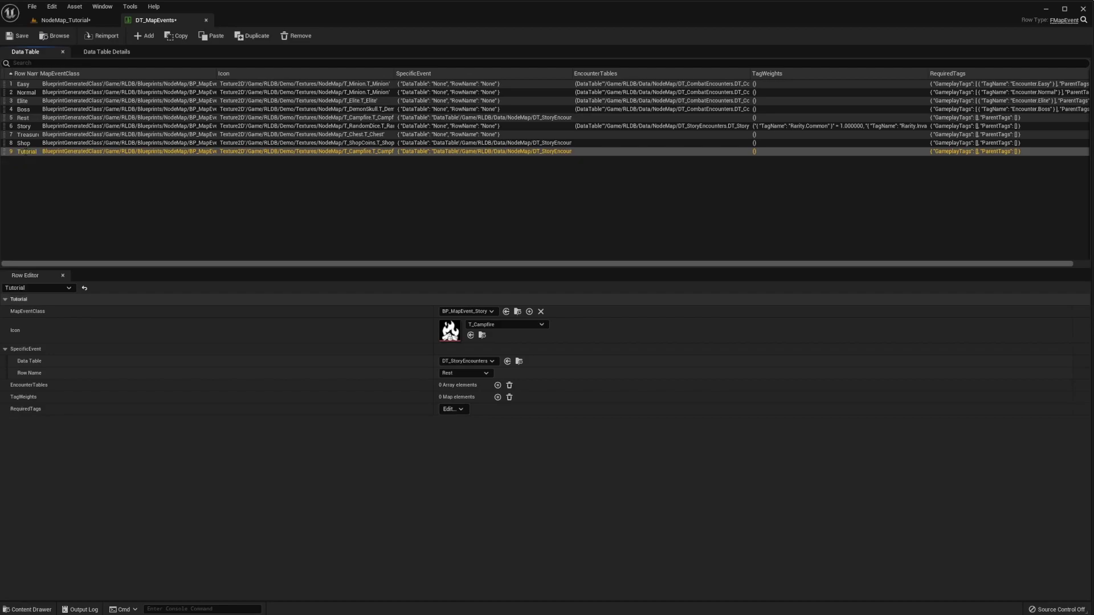
# - Set the Tutorial row's icon to T_HeavyTome and its specific event to the CardPlayers row, and save the table
pyautogui.click(516, 323)
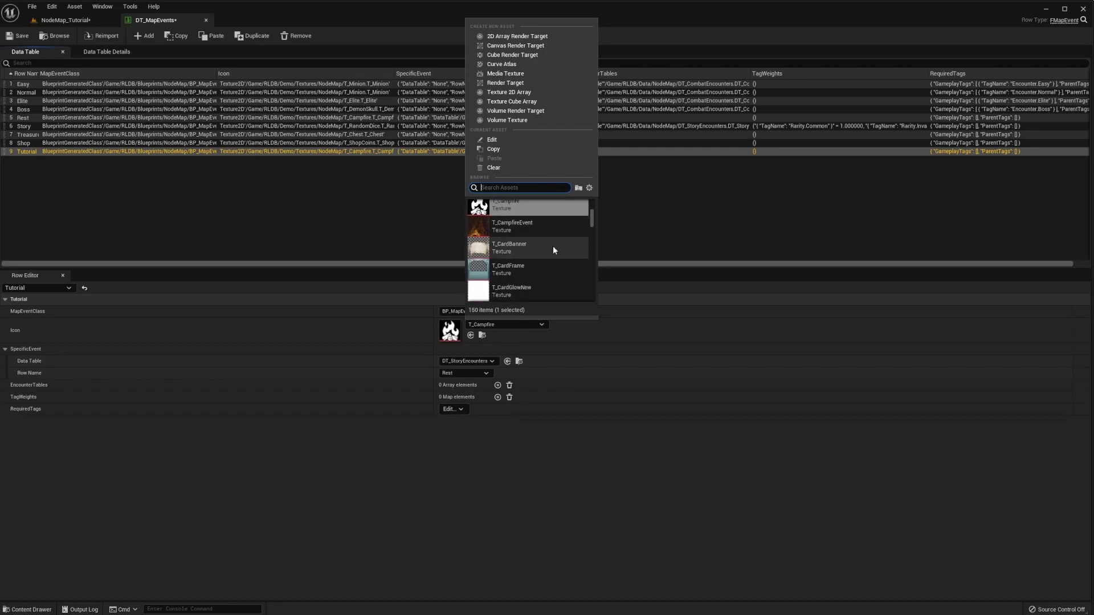
pyautogui.scroll(-10, 593, 239)
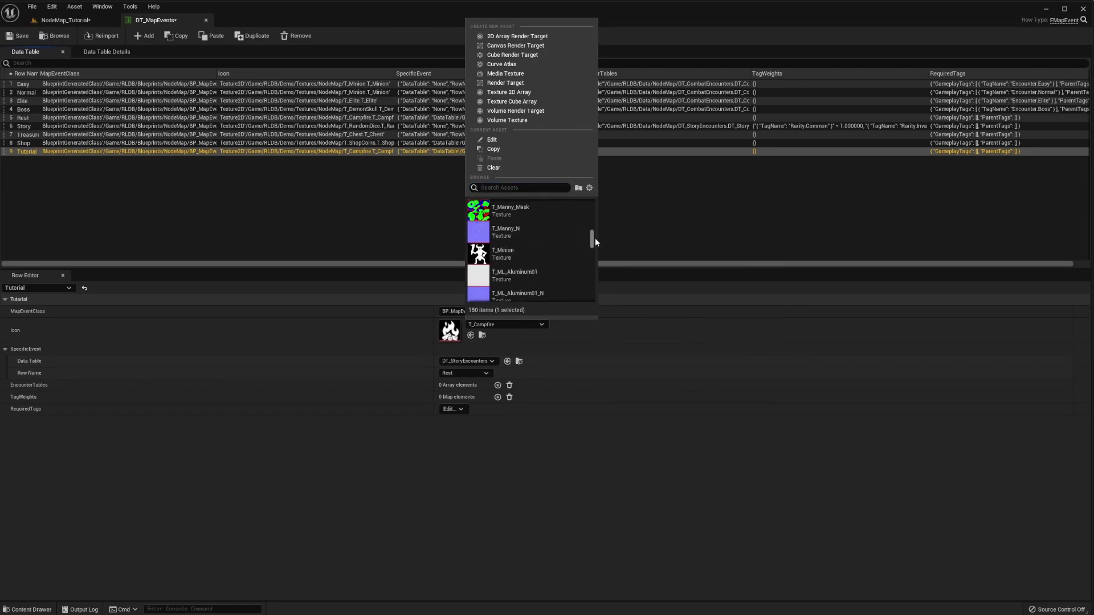
pyautogui.scroll(5, 595, 238)
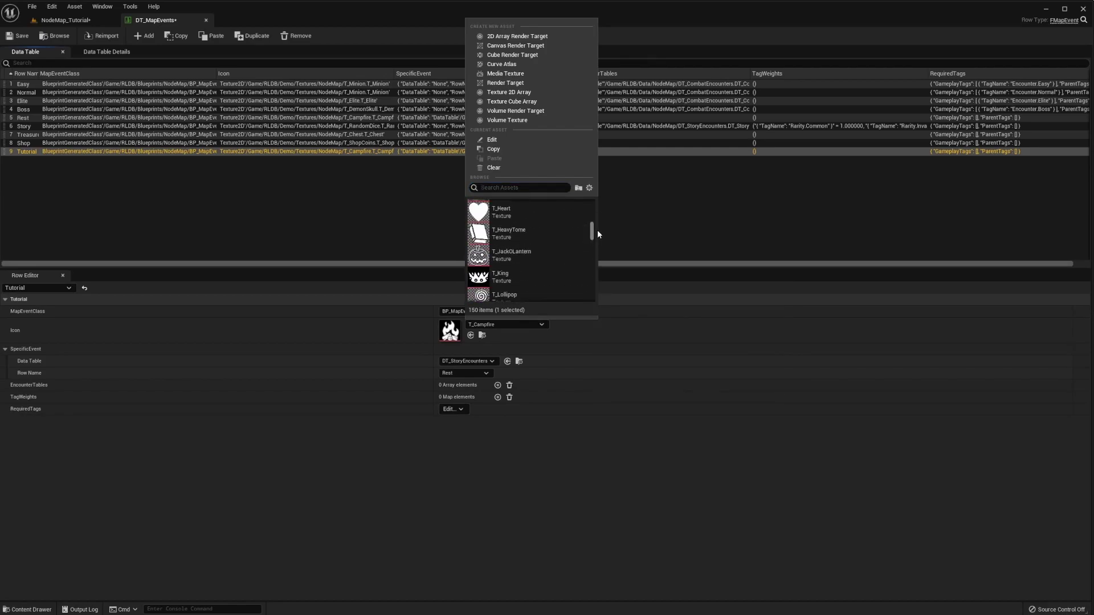
pyautogui.click(544, 235)
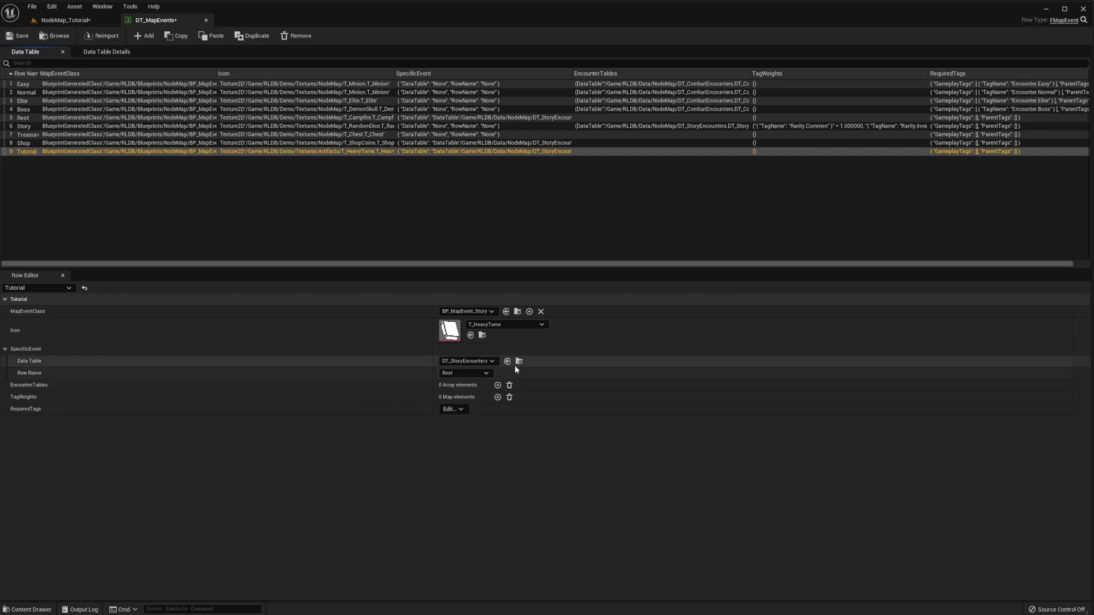
pyautogui.click(468, 373)
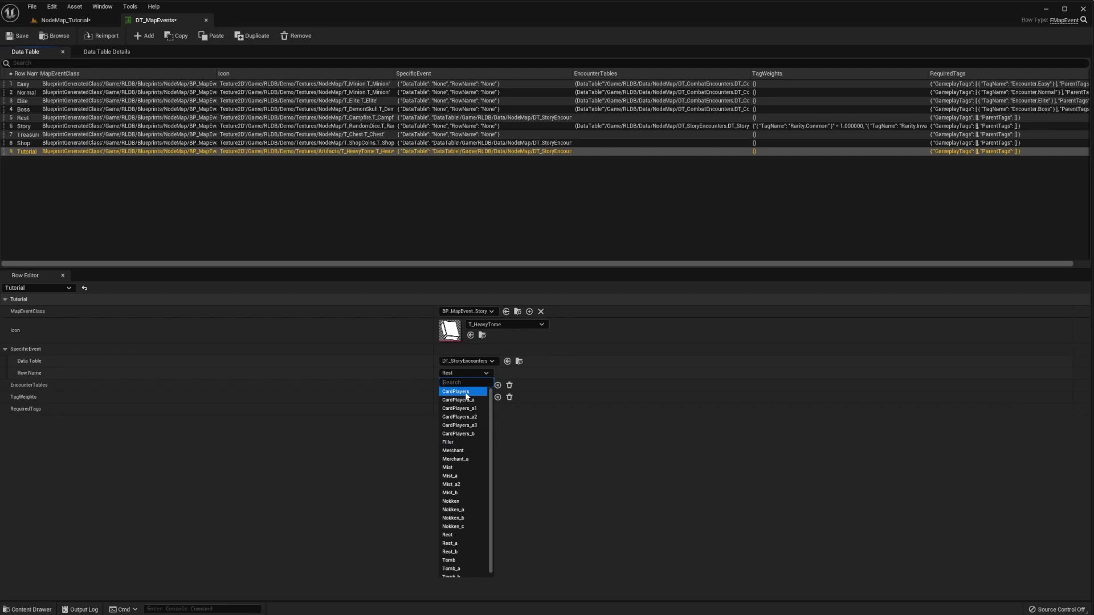
pyautogui.click(466, 392)
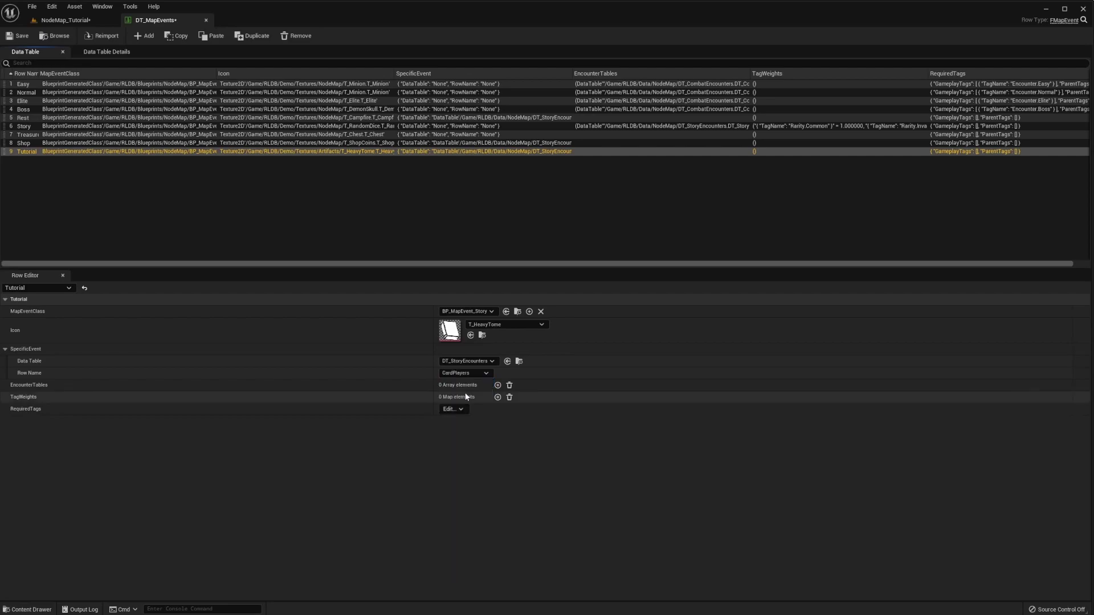
pyautogui.click(23, 37)
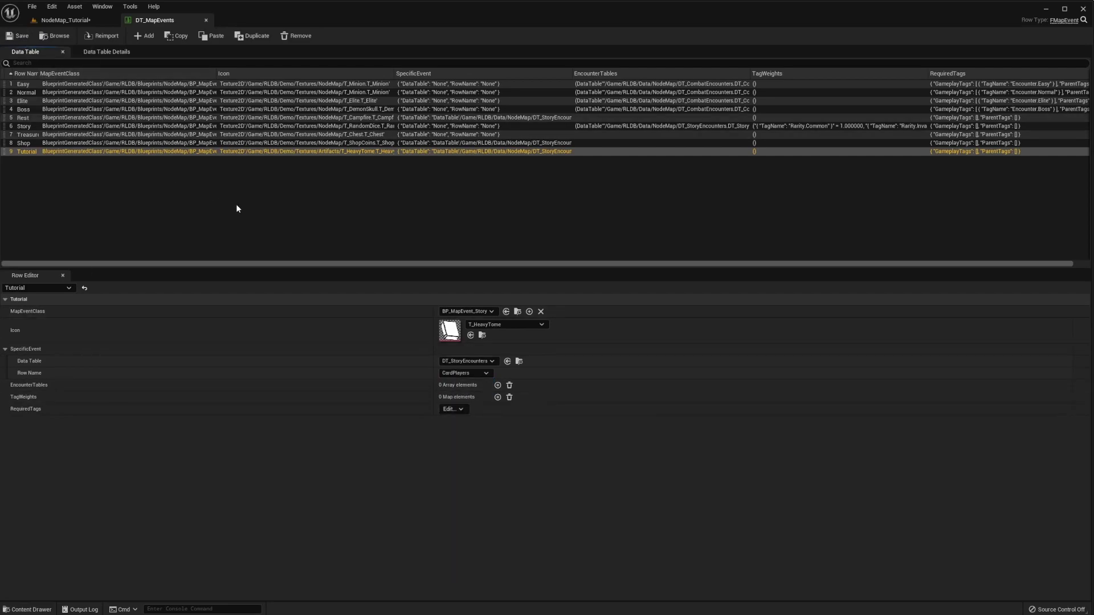
# - In the NodeMap_Tutorial level, duplicate BP_Node3, assign the copy the Tutorial map event, and place it between the Normal and Story nodes
pyautogui.click(71, 21)
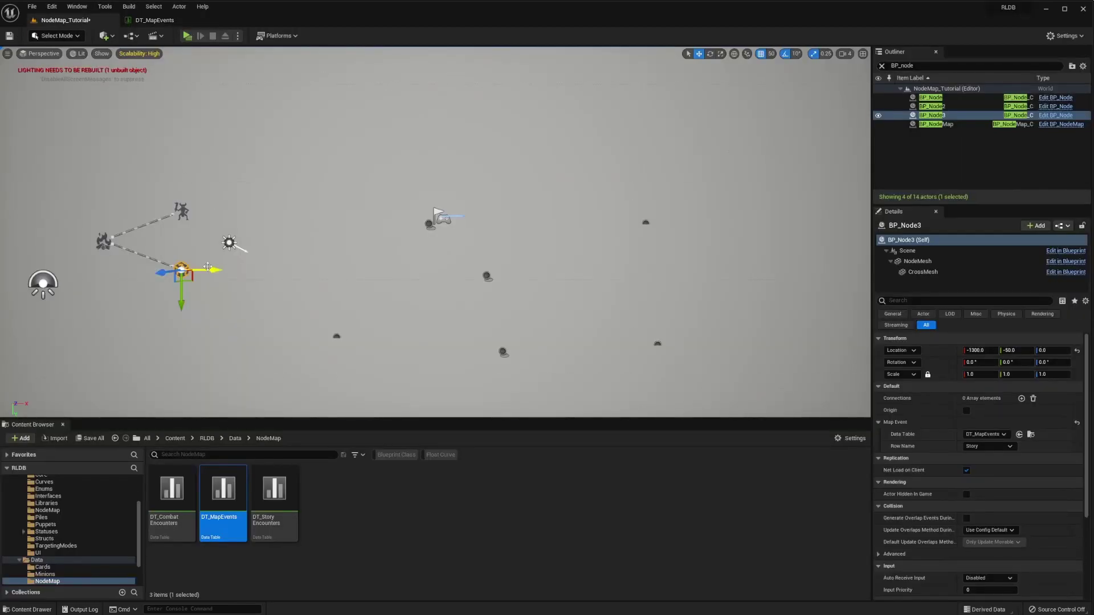
pyautogui.keyDown('alt'); pyautogui.moveTo(212, 270); pyautogui.dragTo(256, 298); pyautogui.keyUp('alt')
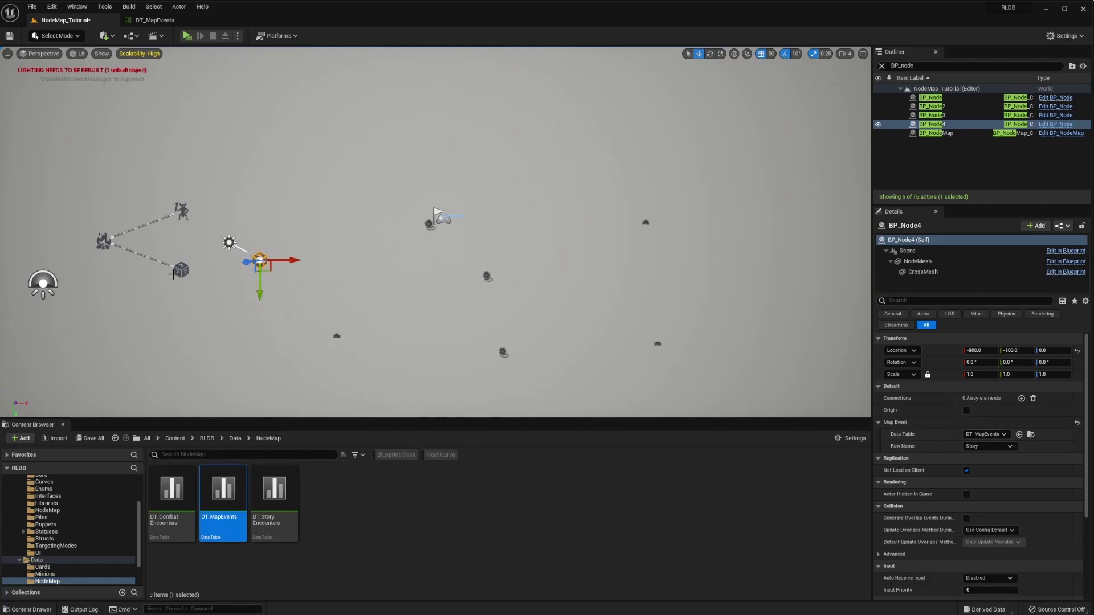
pyautogui.click(987, 446)
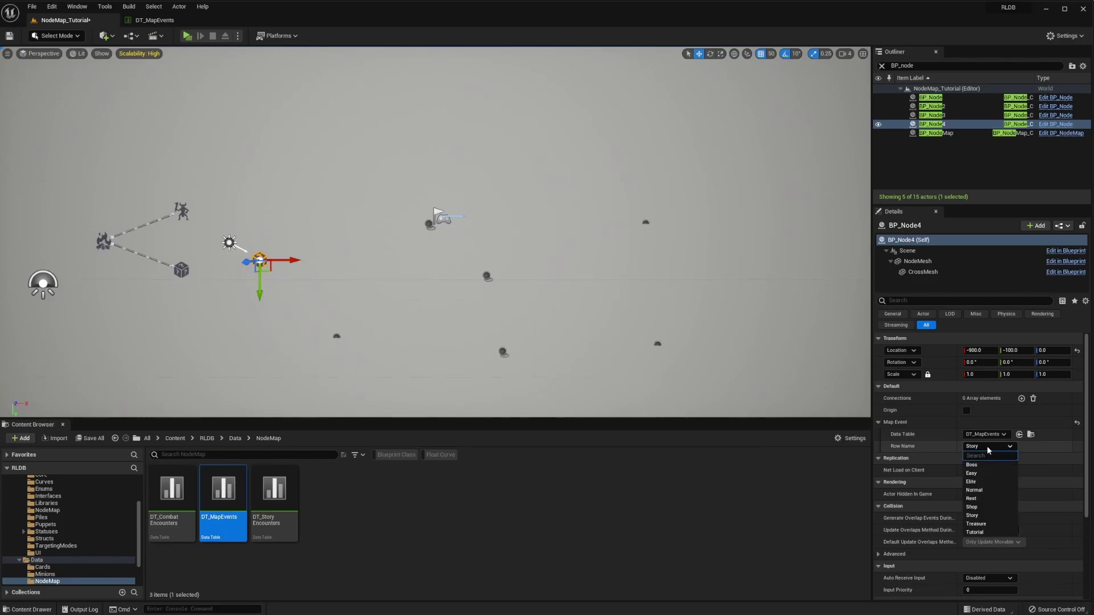
pyautogui.click(986, 527)
pyautogui.moveTo(261, 263); pyautogui.dragTo(193, 243)
# - Add a third connection to the origin BP_Node and link it to BP_Node4
pyautogui.click(104, 240)
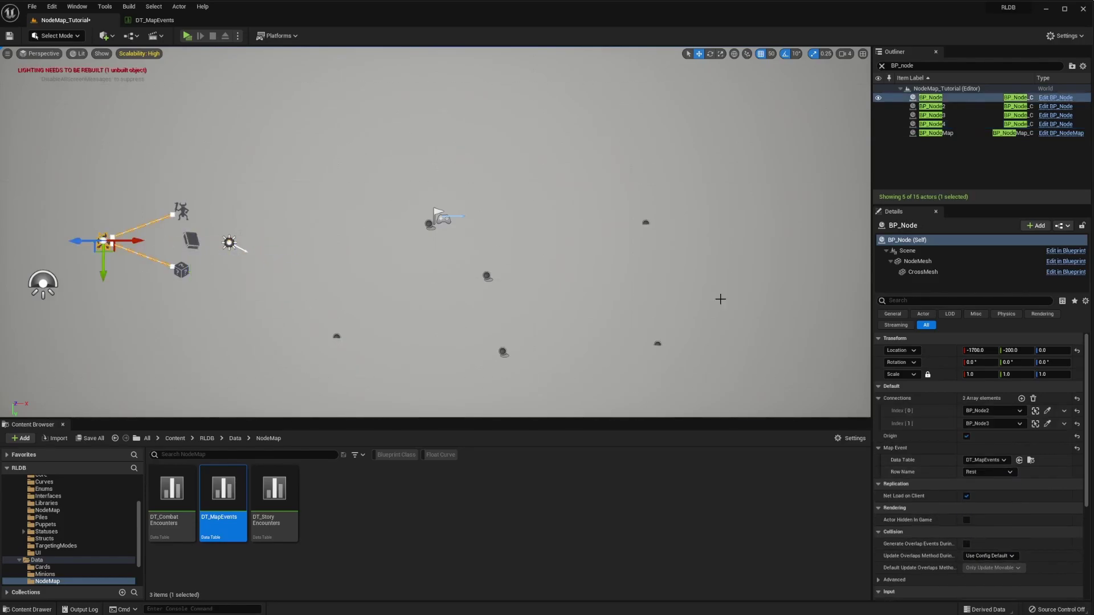
pyautogui.click(1022, 399)
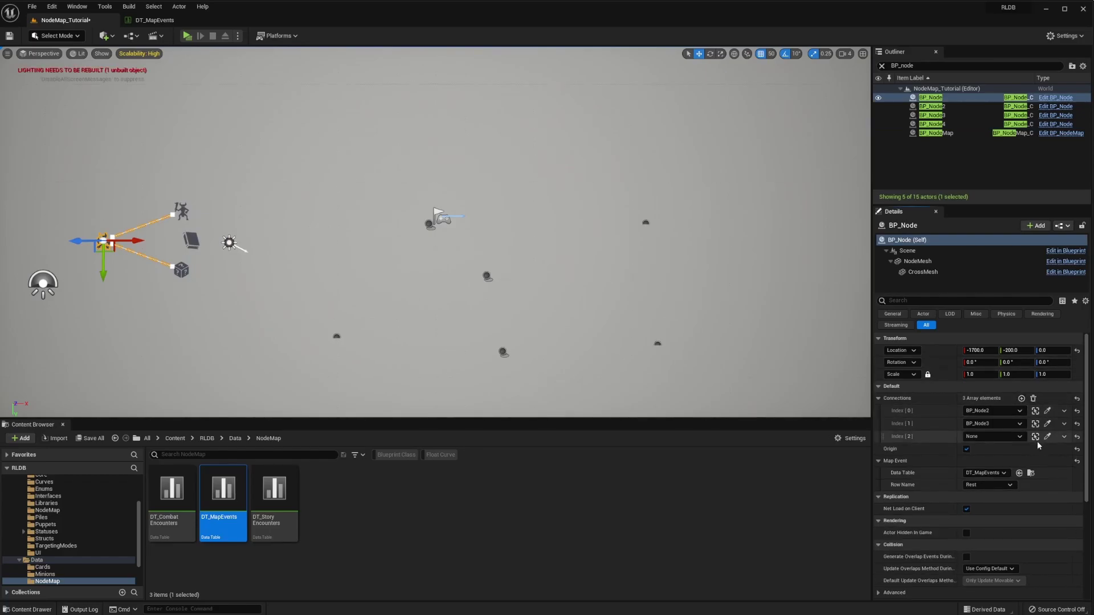
pyautogui.click(1047, 436)
pyautogui.click(197, 237)
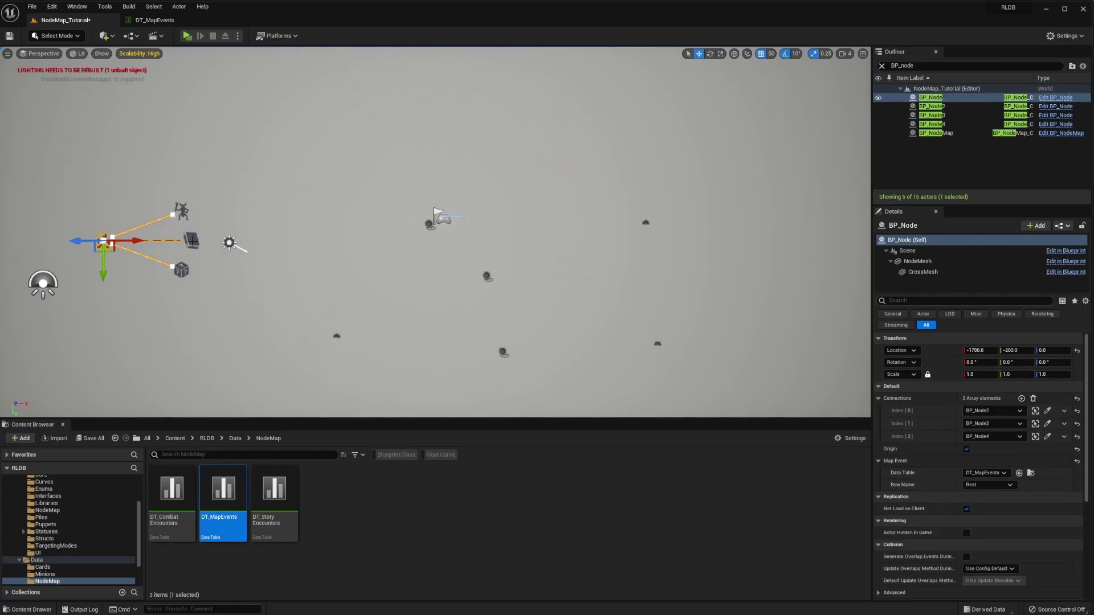
# - Play-test the level by entering the Tutorial node, ignoring the card player's request, and closing the preview
pyautogui.click(188, 35)
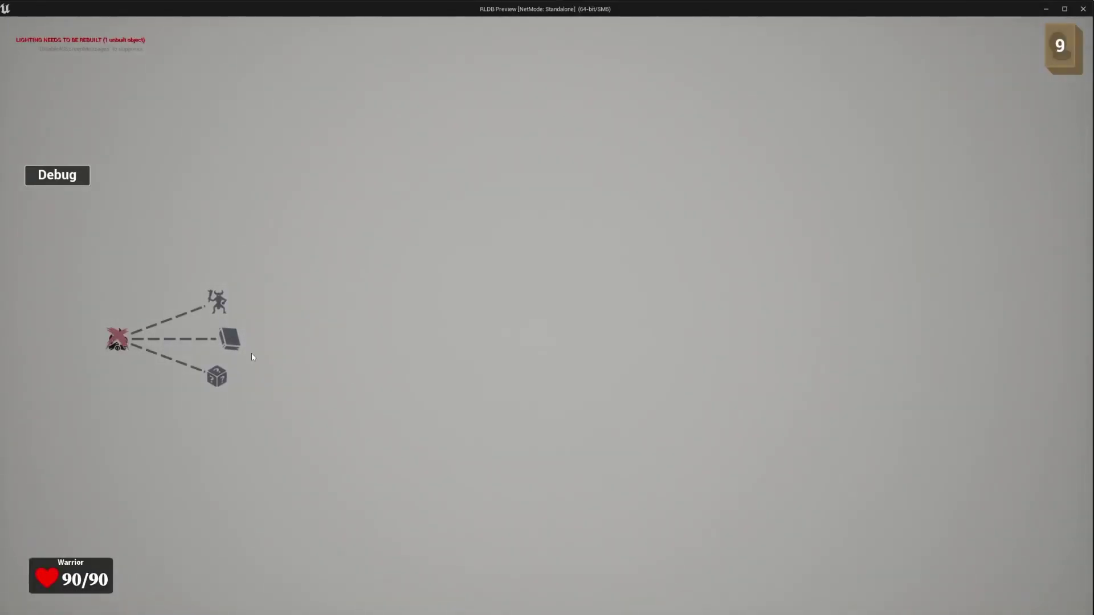
pyautogui.click(228, 344)
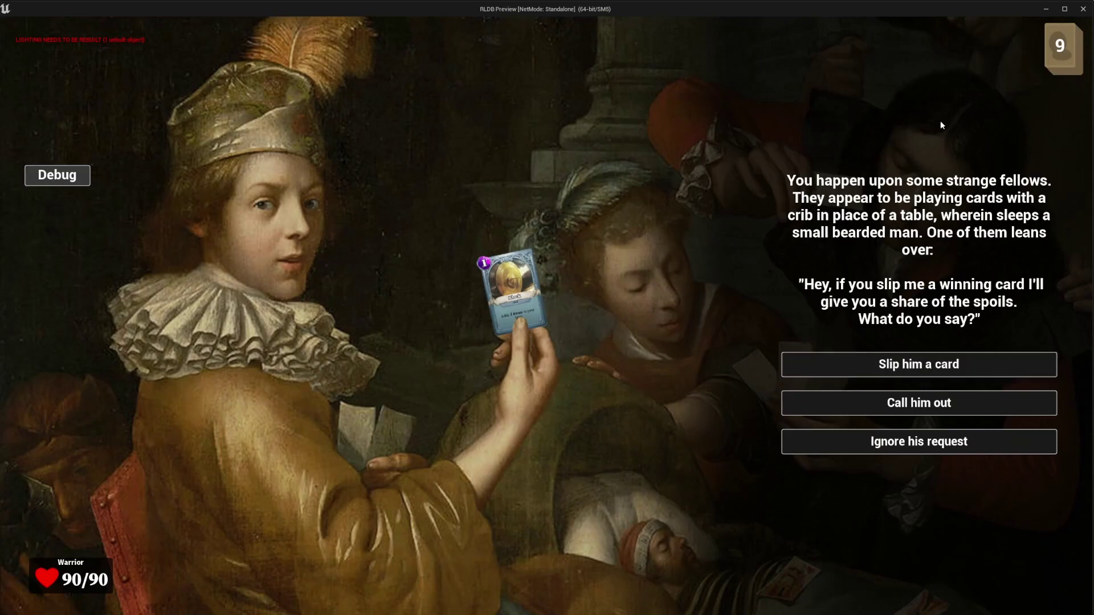
pyautogui.click(947, 449)
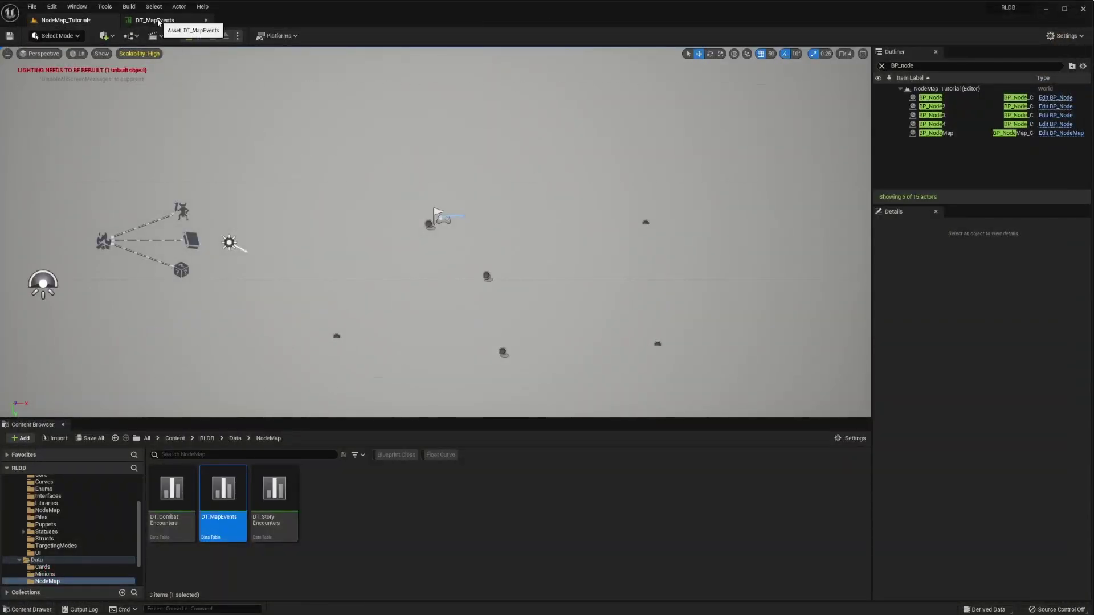
# - Change the Tutorial row's map event class in DT_MapEvents to BP_MapEvent_Arena
pyautogui.click(158, 21)
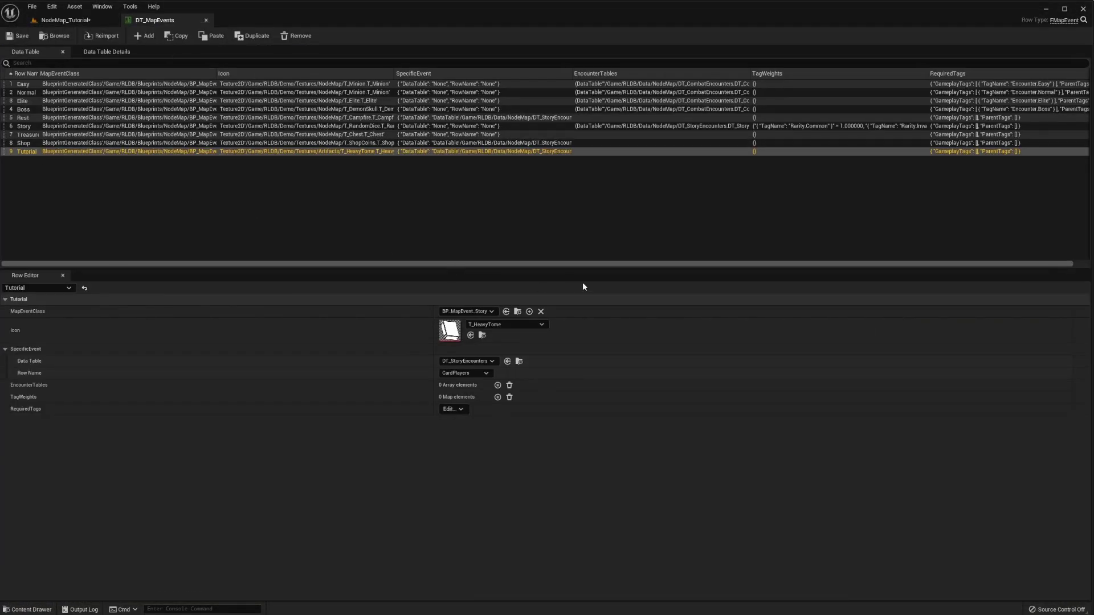
pyautogui.click(491, 312)
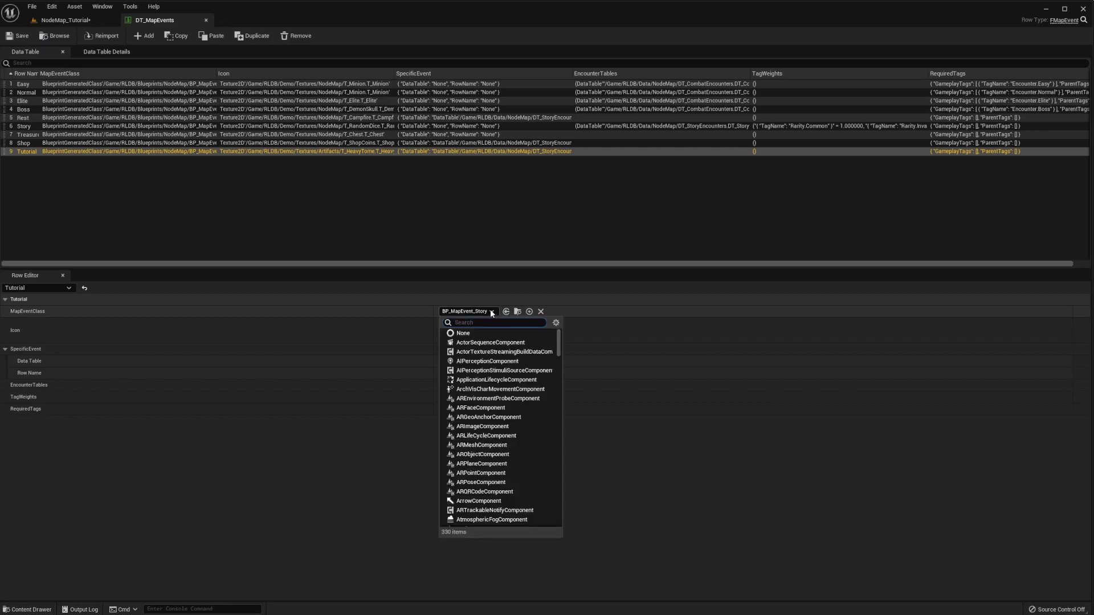
pyautogui.write('are')
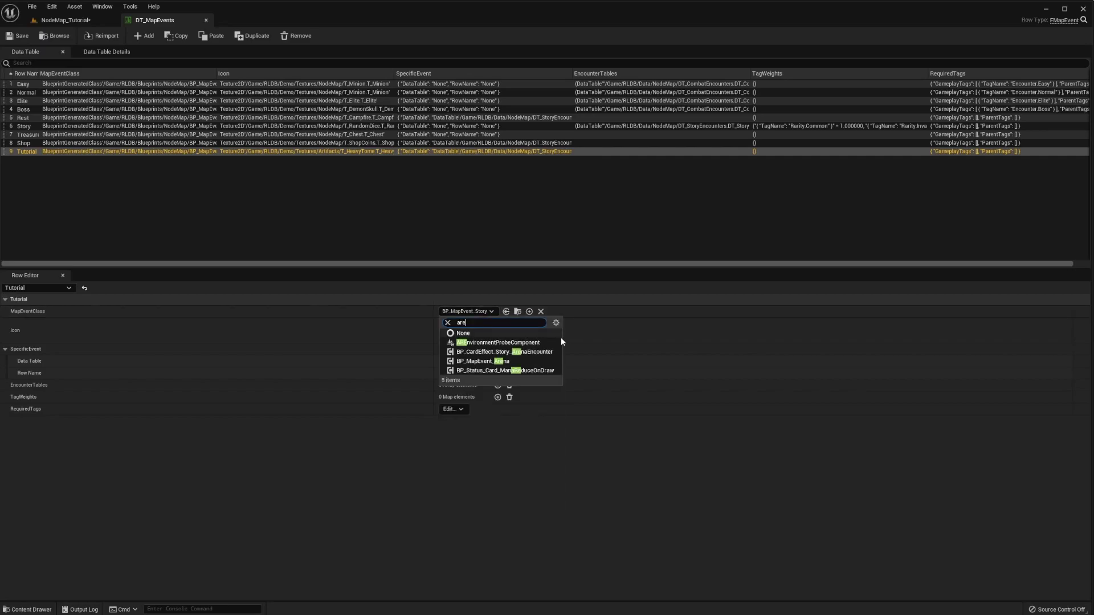
pyautogui.click(513, 361)
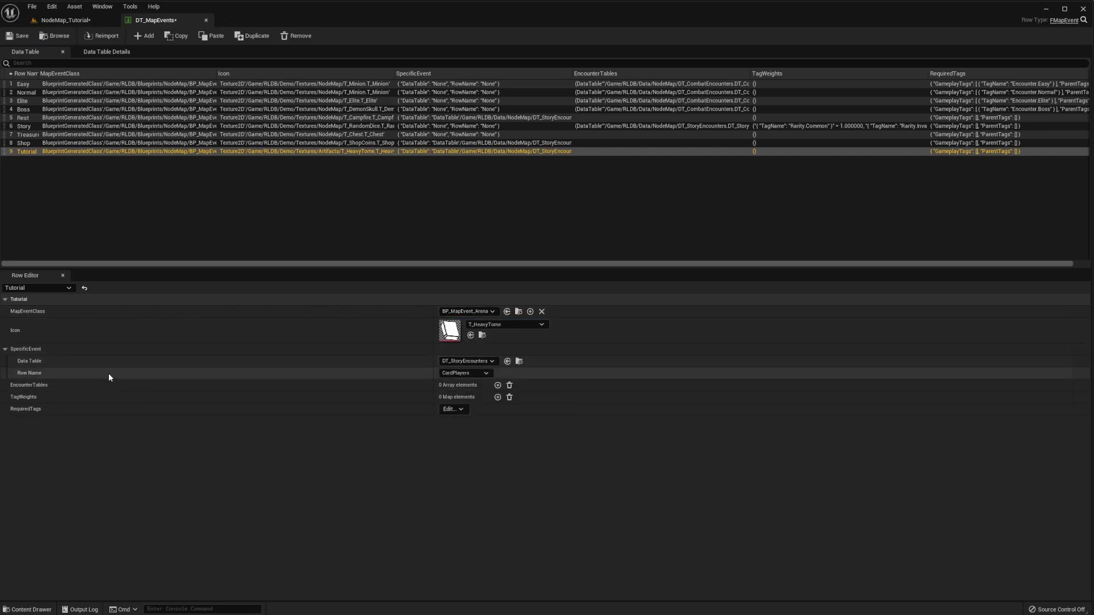
# - Point the Tutorial row's specific event to the TrollSpider row of DT_CombatEncounters and save the table
pyautogui.click(481, 361)
pyautogui.write('com')
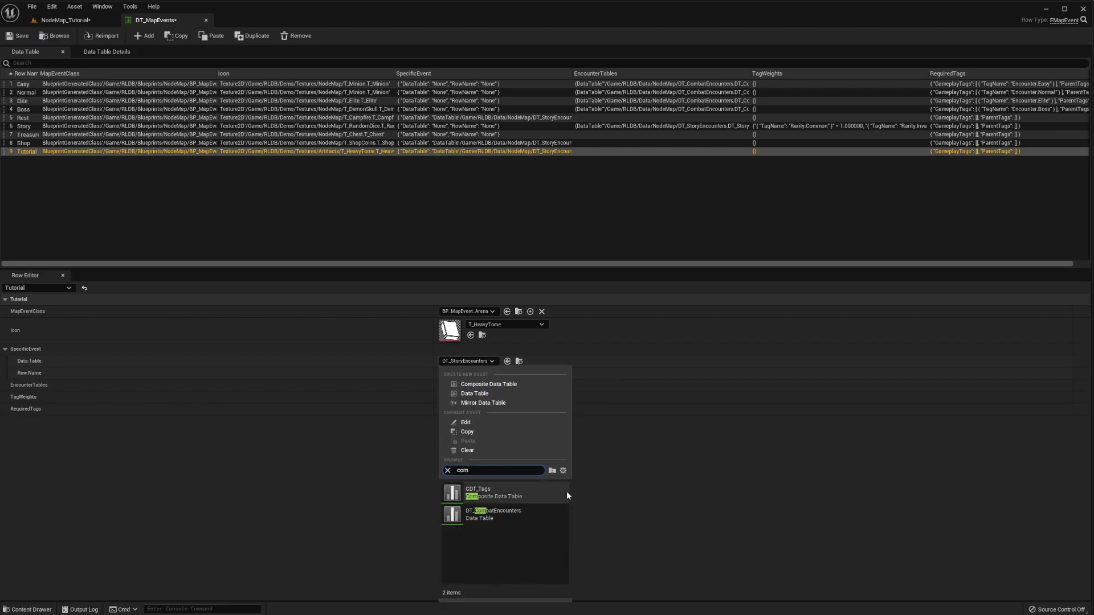
pyautogui.click(528, 514)
pyautogui.click(473, 374)
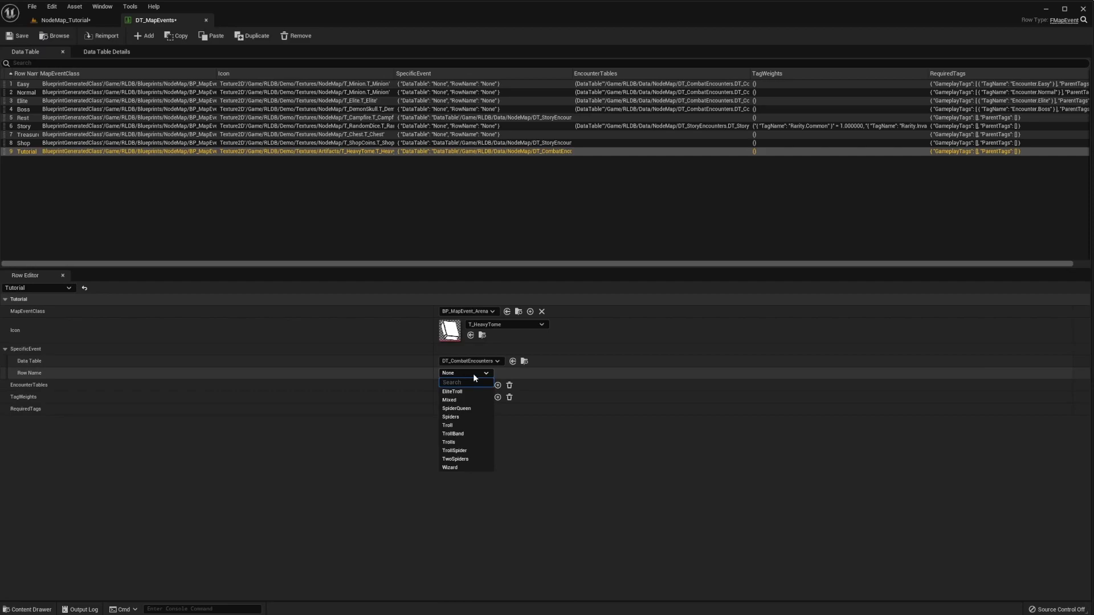
pyautogui.click(480, 450)
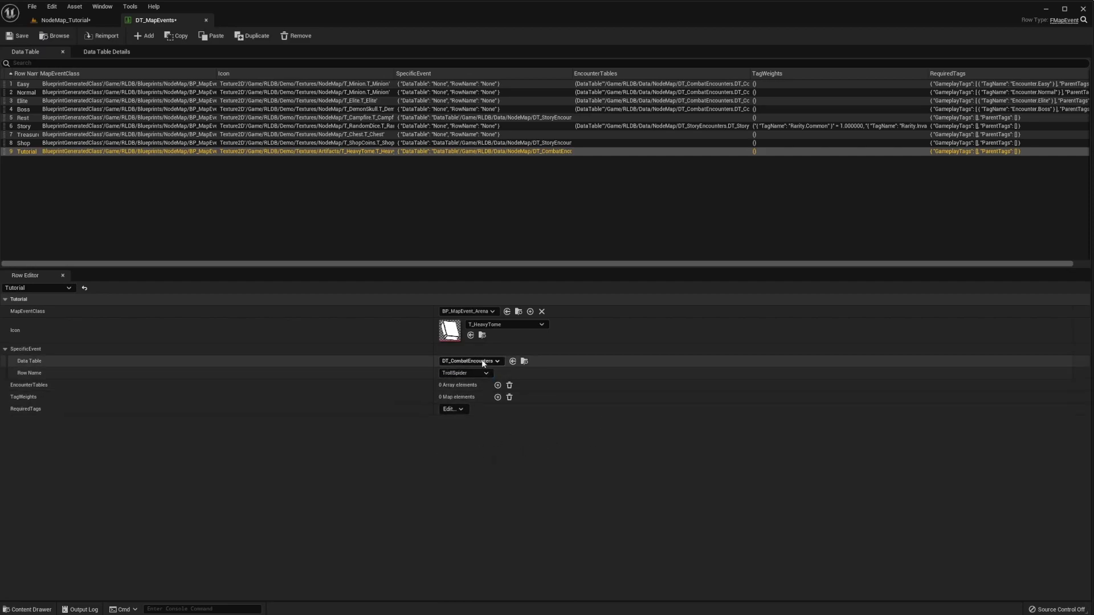
pyautogui.click(19, 35)
# - Play-test the level again by entering the Tutorial node's combat encounter, and end the preview
pyautogui.click(57, 20)
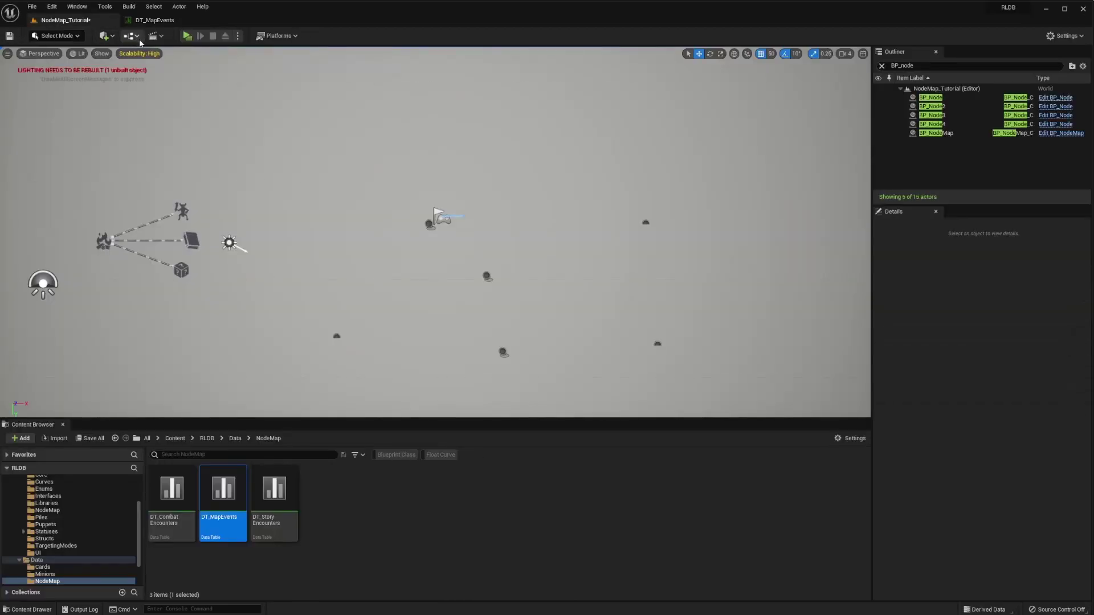
pyautogui.click(187, 35)
pyautogui.click(227, 348)
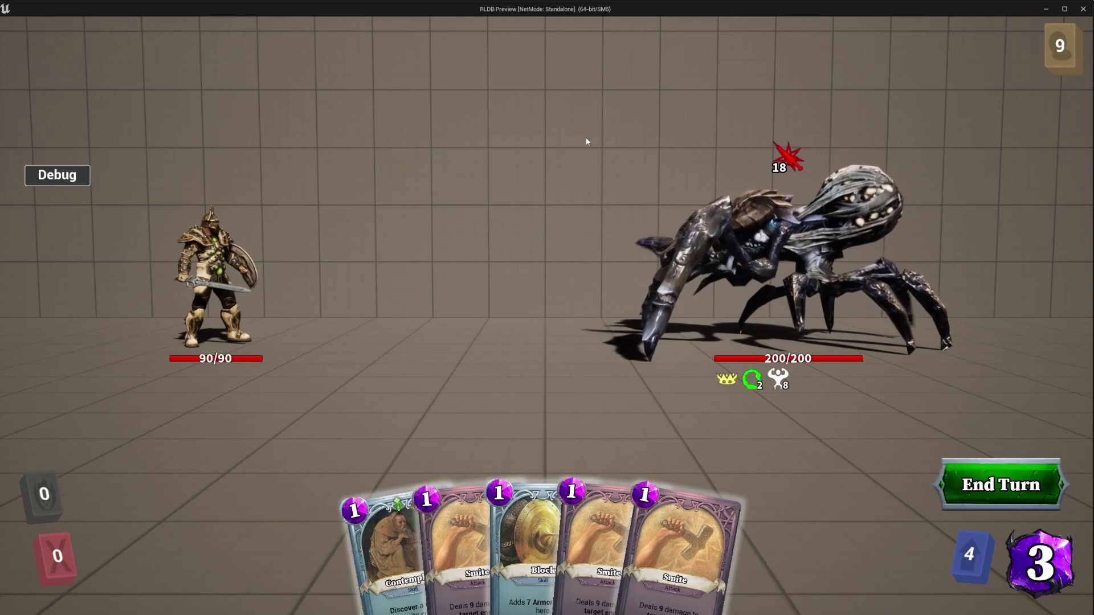
pyautogui.press('Escape')
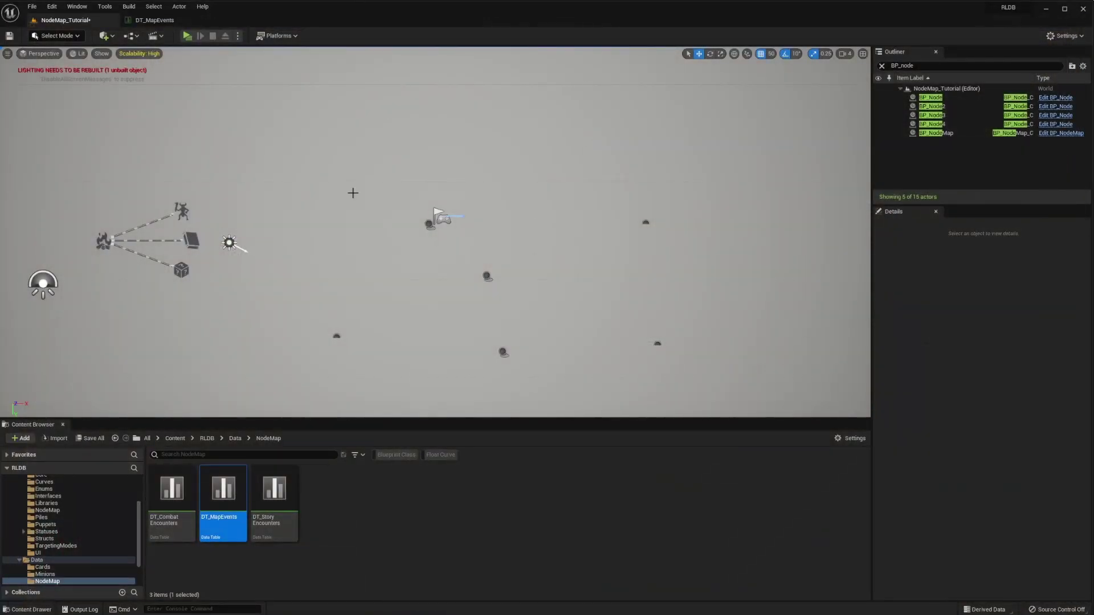
# - Examine the map event blueprint classes in RLDB/Blueprints/NodeMap alongside the Tutorial row's settings in DT_MapEvents
pyautogui.click(57, 510)
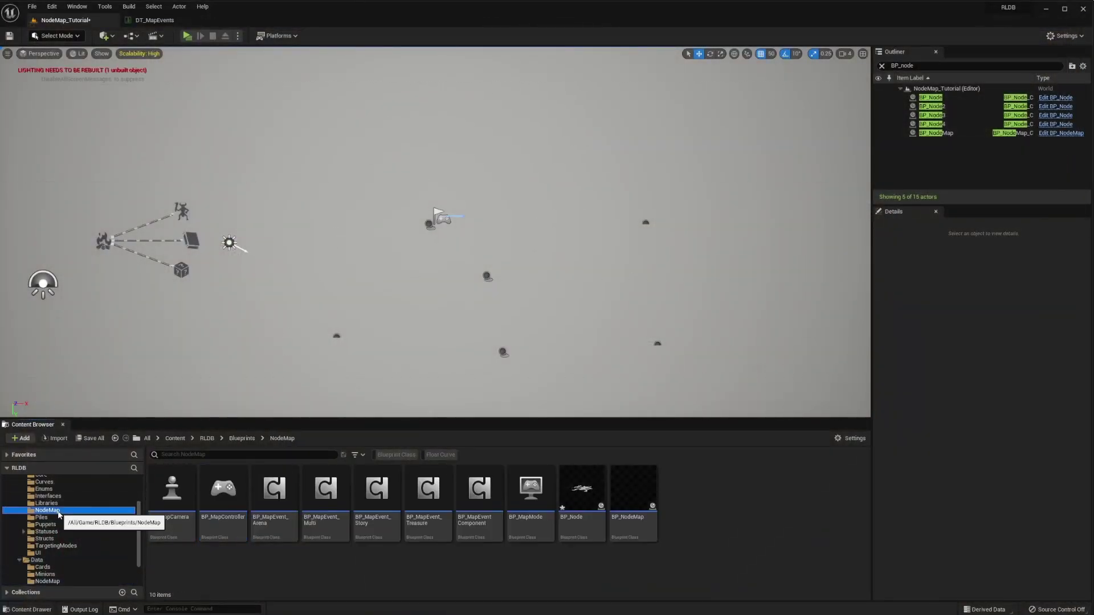
pyautogui.click(325, 491)
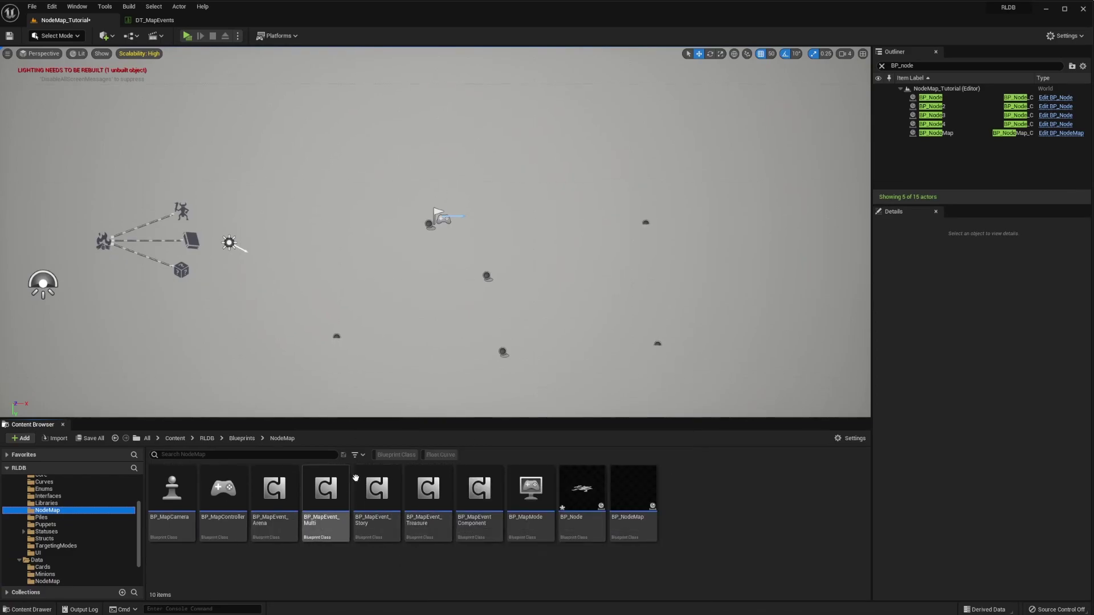
pyautogui.moveTo(386, 487)
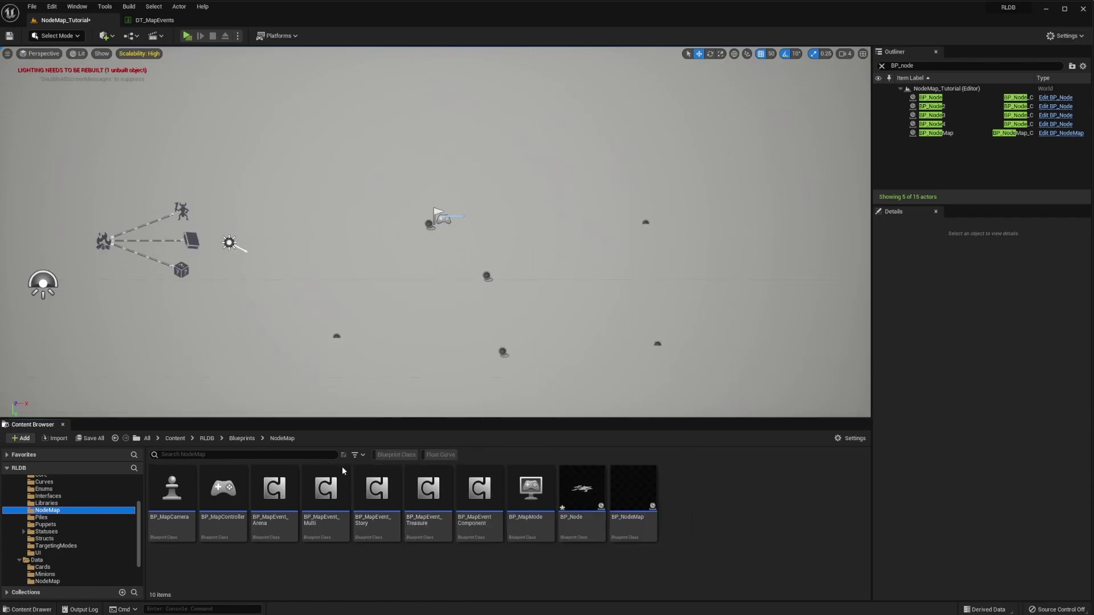
pyautogui.moveTo(325, 511)
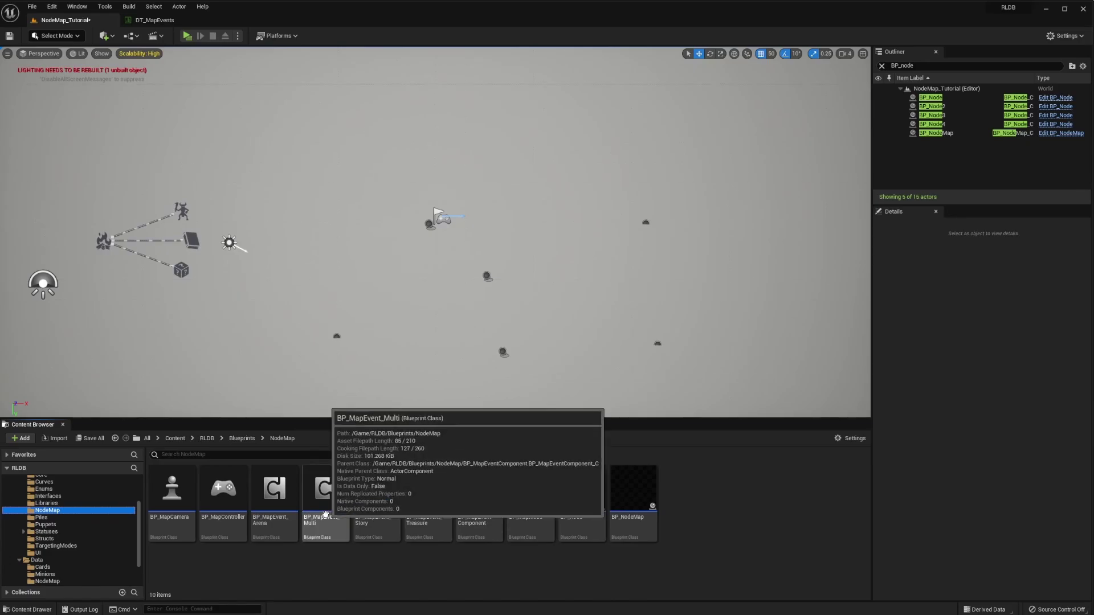
pyautogui.click(151, 21)
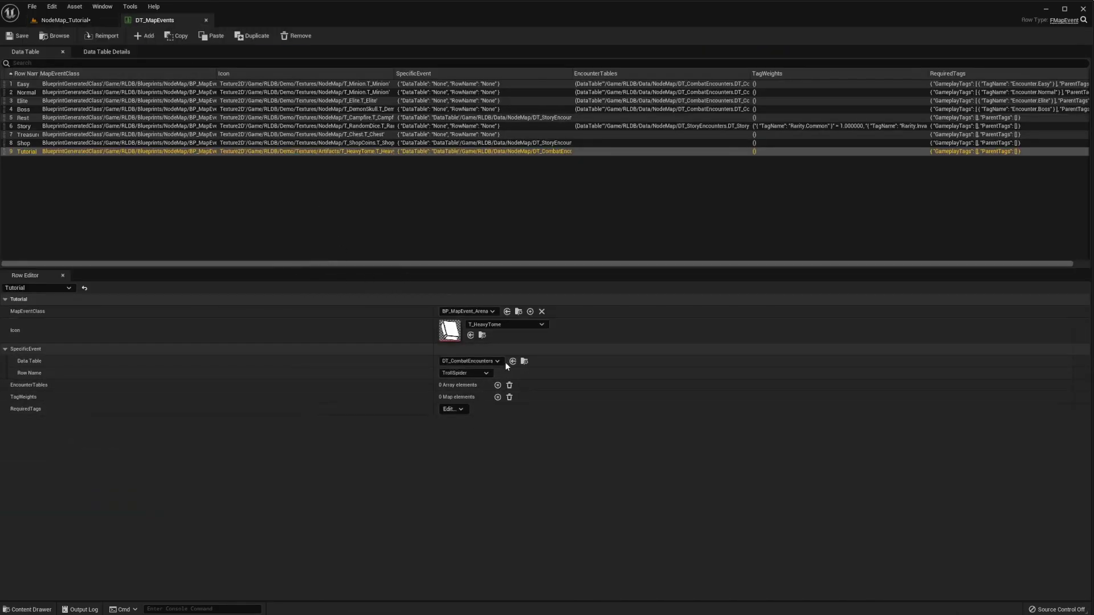
pyautogui.click(60, 21)
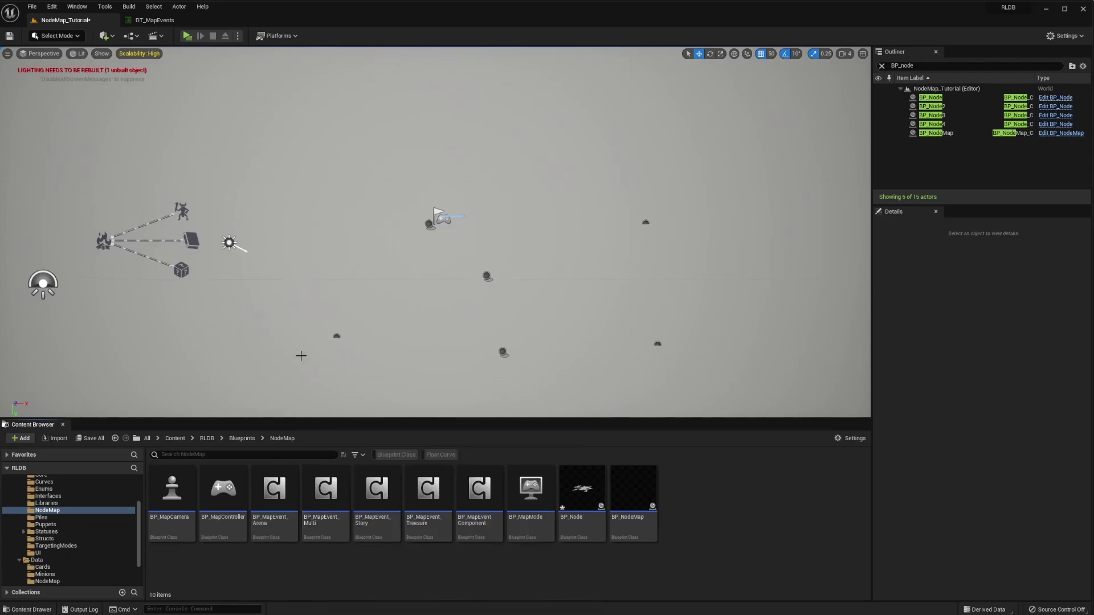
pyautogui.click(155, 20)
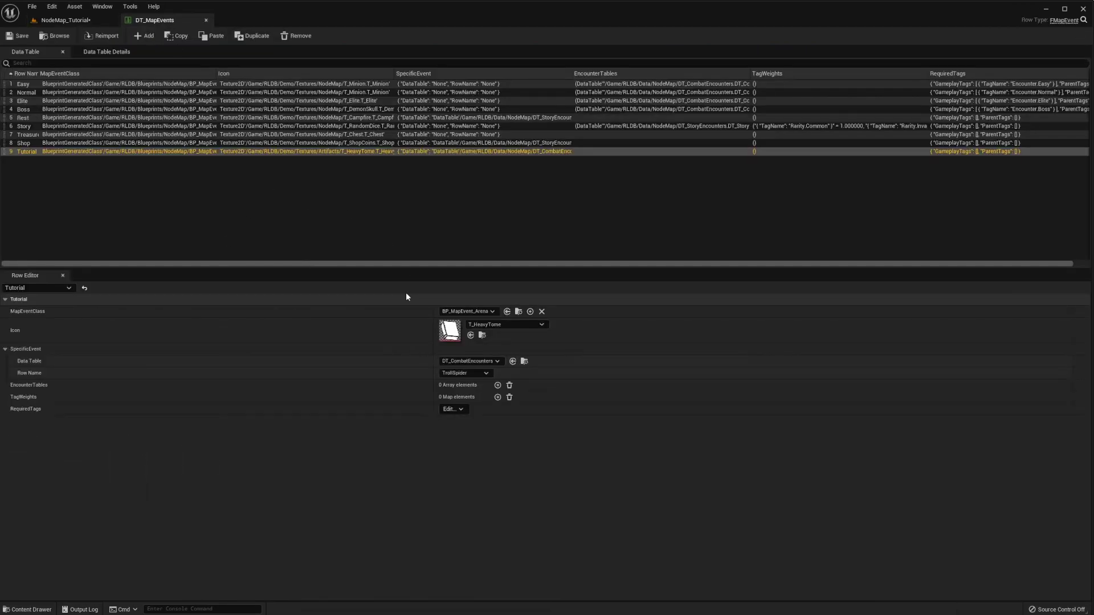
# - Show the RLDB/Data/NodeMap folder's data tables in the NodeMap_Tutorial level's content browser
pyautogui.click(63, 20)
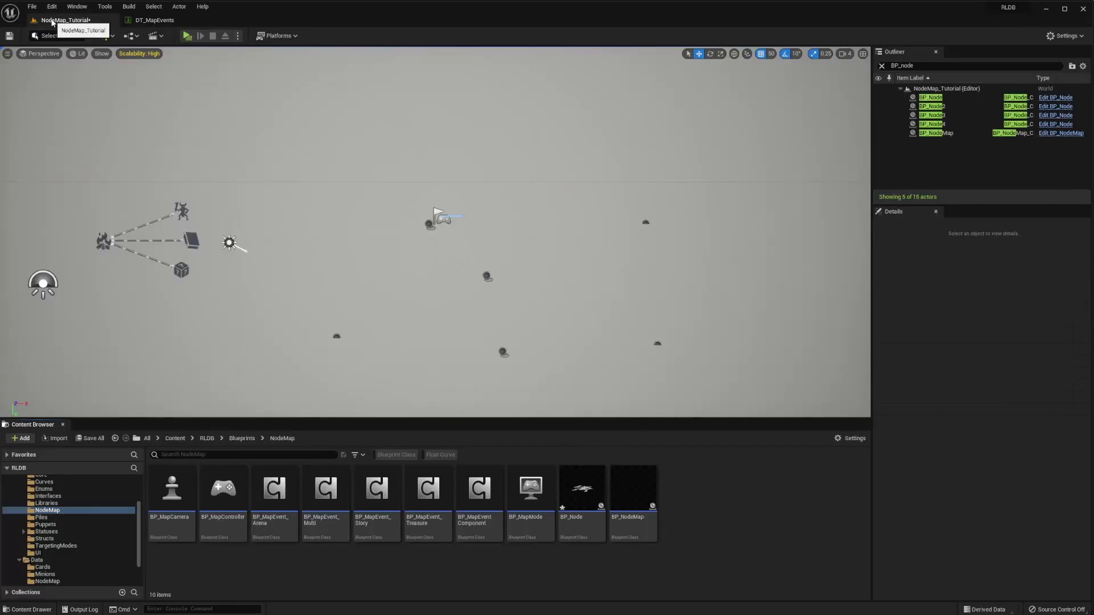
pyautogui.click(37, 561)
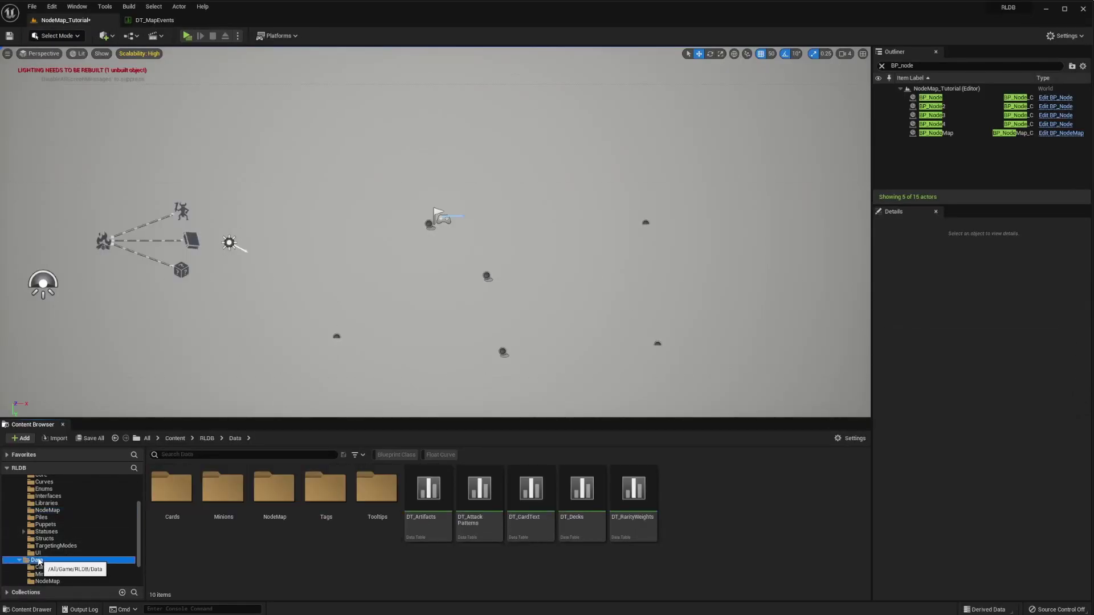
pyautogui.doubleClick(275, 488)
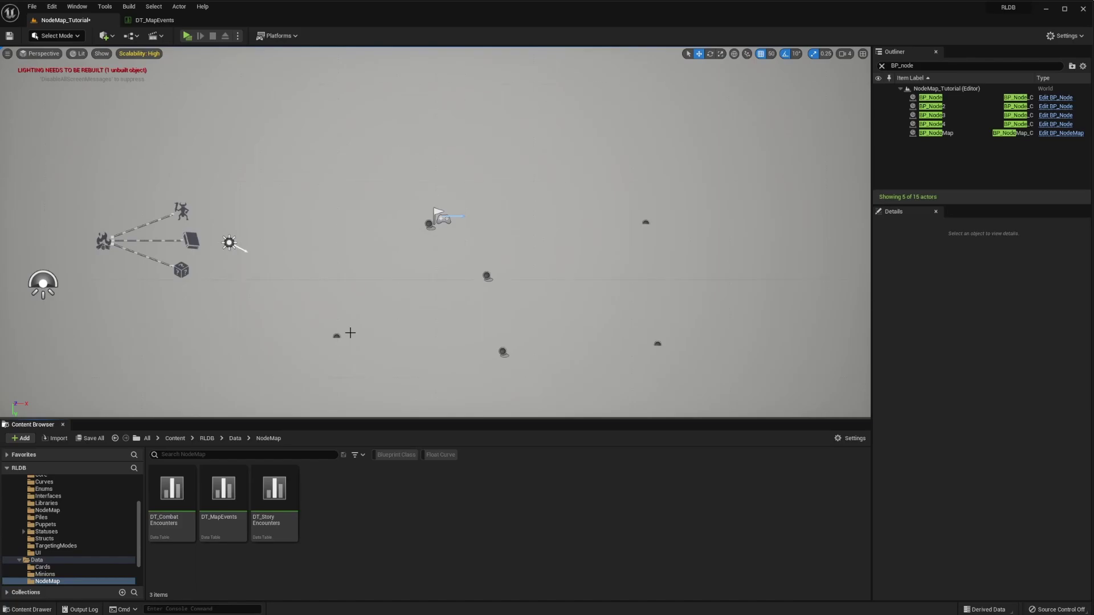
# - Clear the specific event's data table in the Tutorial row of DT_MapEvents
pyautogui.click(167, 21)
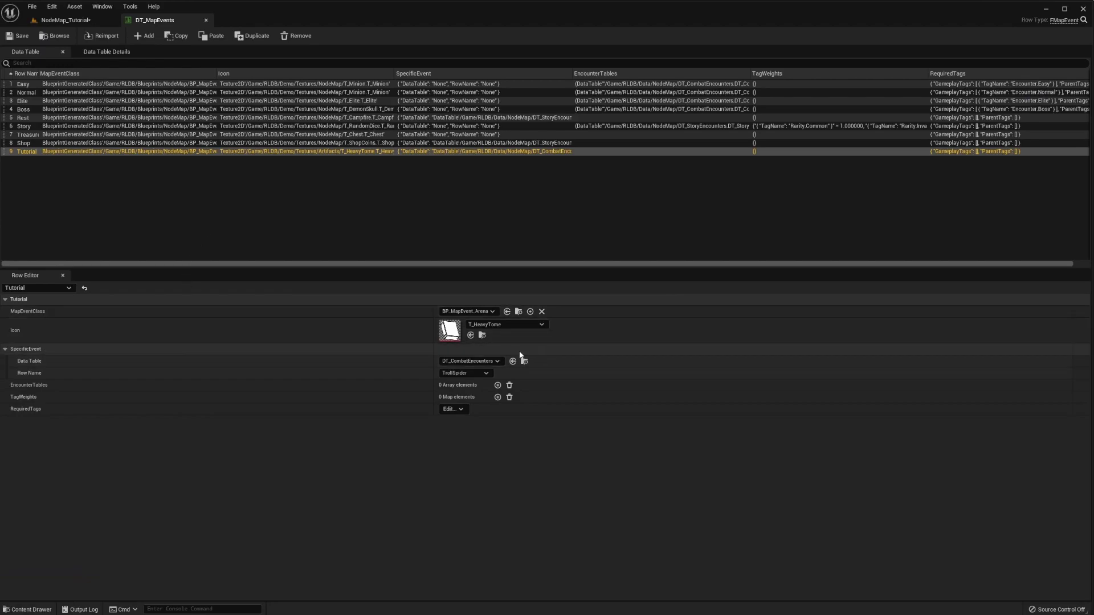
pyautogui.click(498, 362)
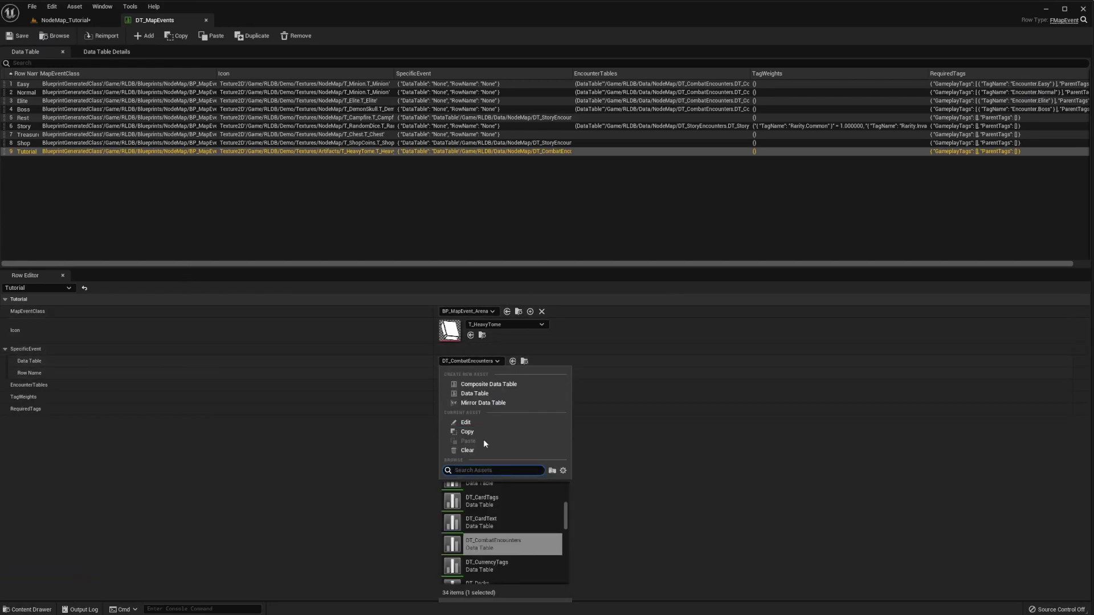
pyautogui.click(475, 450)
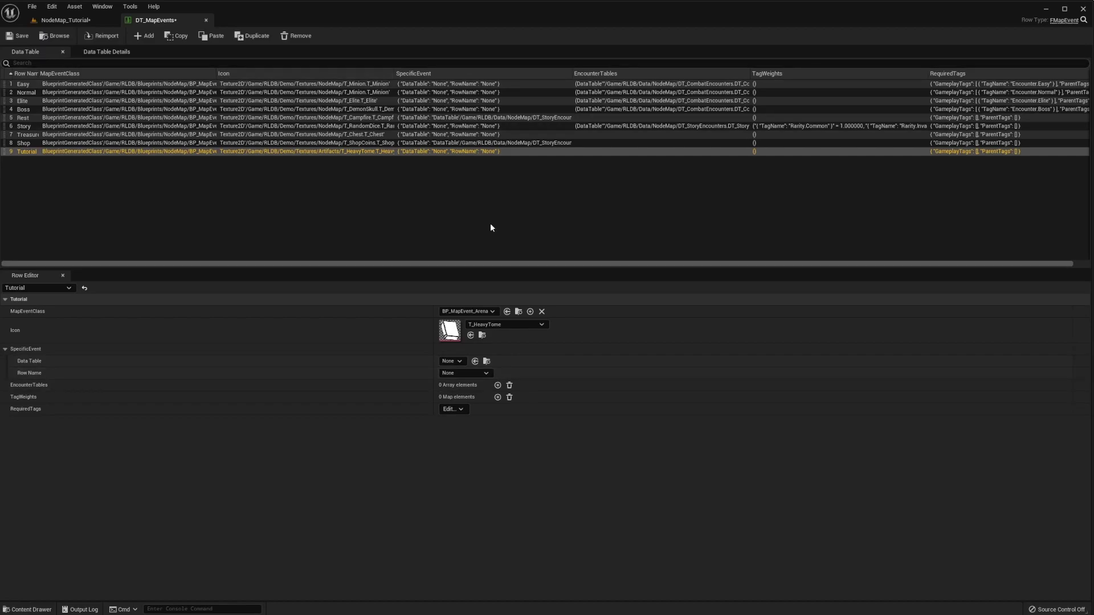
# - Open DT_CombatEncounters from the NodeMap data folder and examine the gameplay tags, minions and rewards of its encounter rows
pyautogui.click(65, 21)
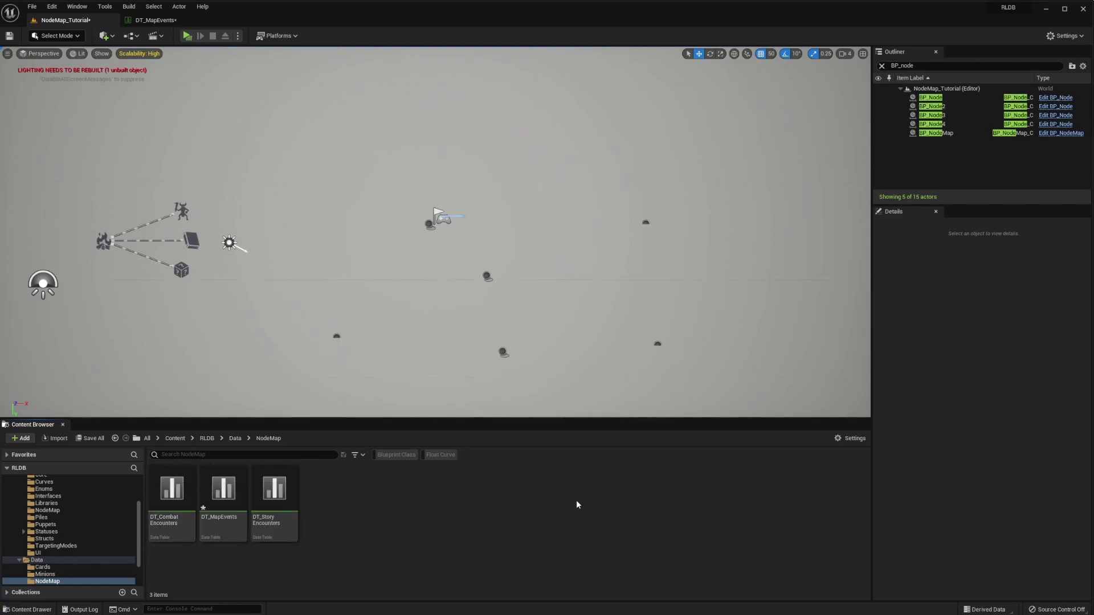
pyautogui.doubleClick(176, 497)
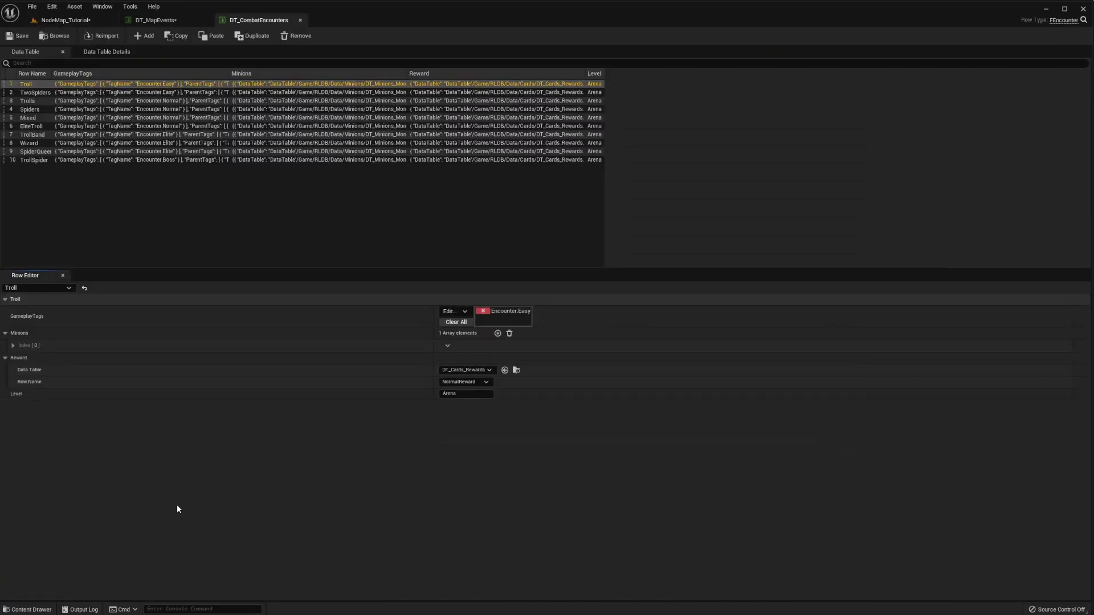
pyautogui.click(46, 93)
pyautogui.click(39, 101)
pyautogui.click(35, 109)
pyautogui.click(37, 126)
pyautogui.click(35, 151)
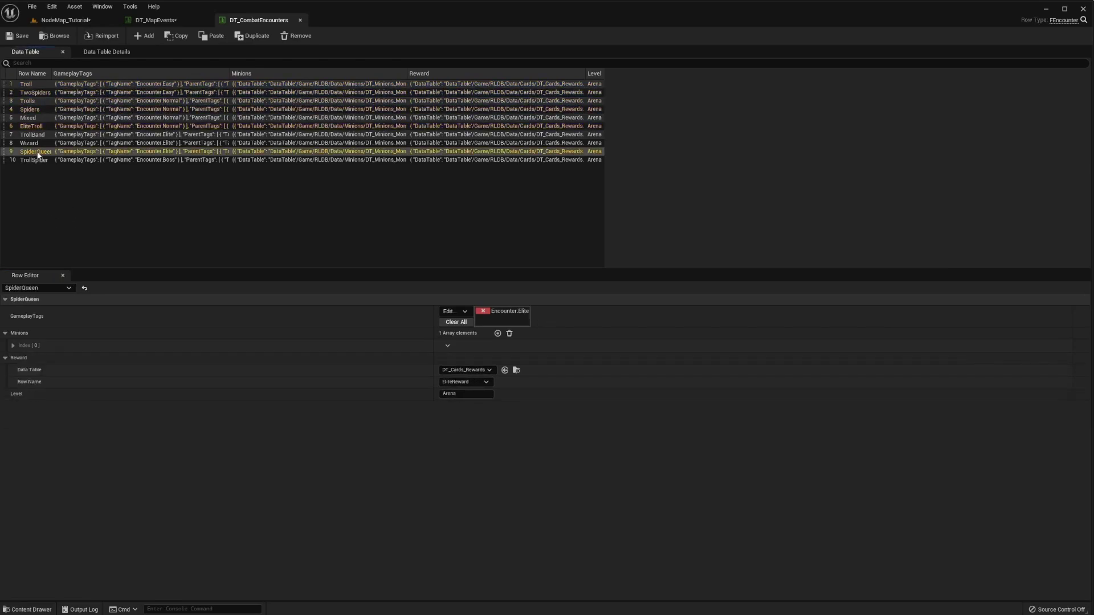
pyautogui.click(31, 85)
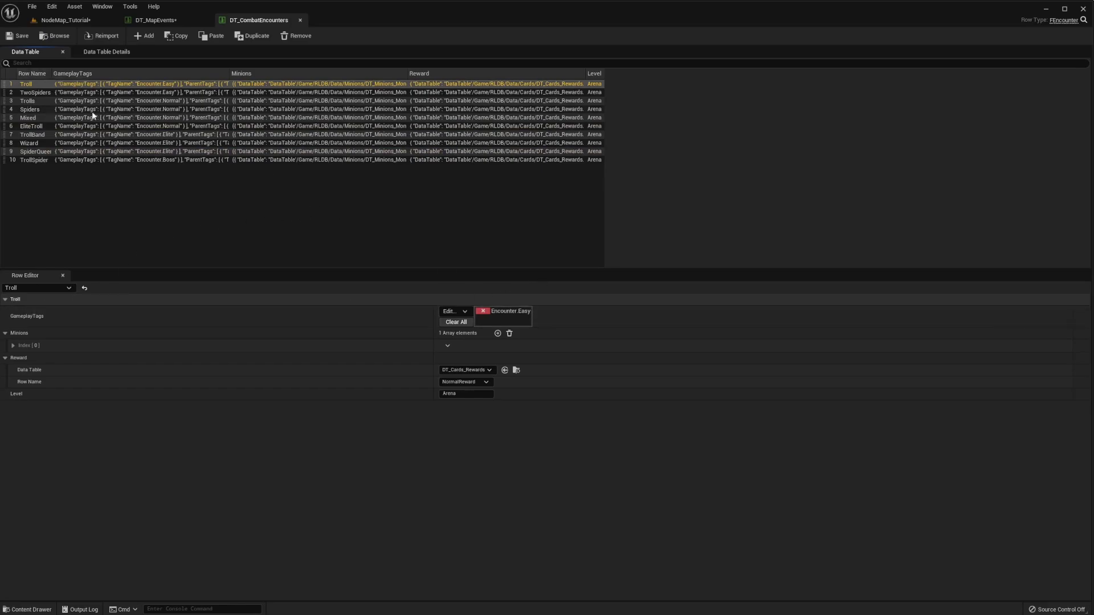
pyautogui.click(26, 101)
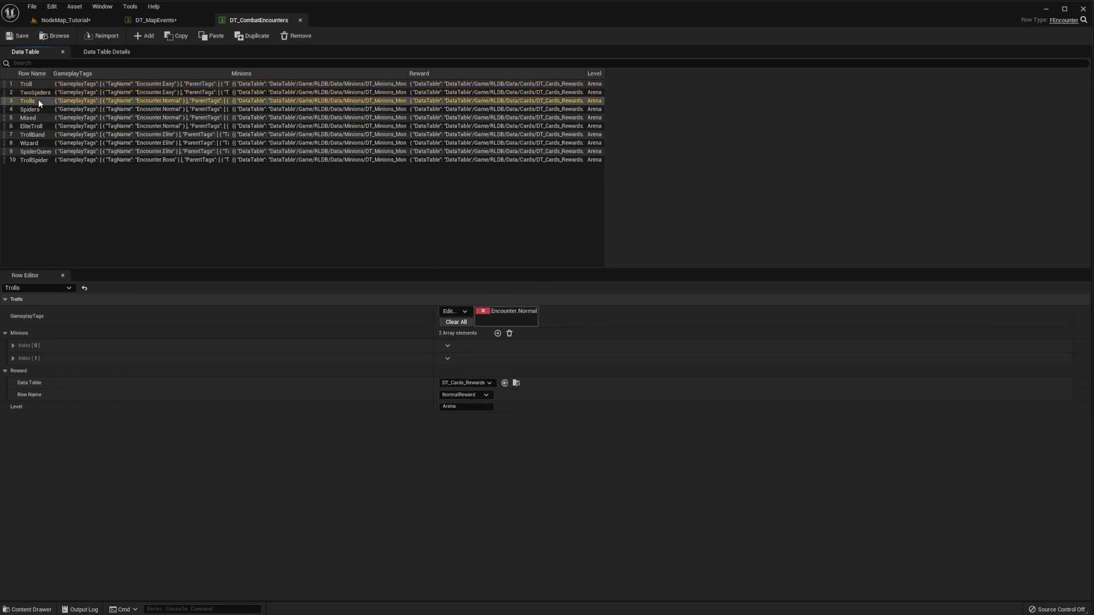
pyautogui.click(35, 116)
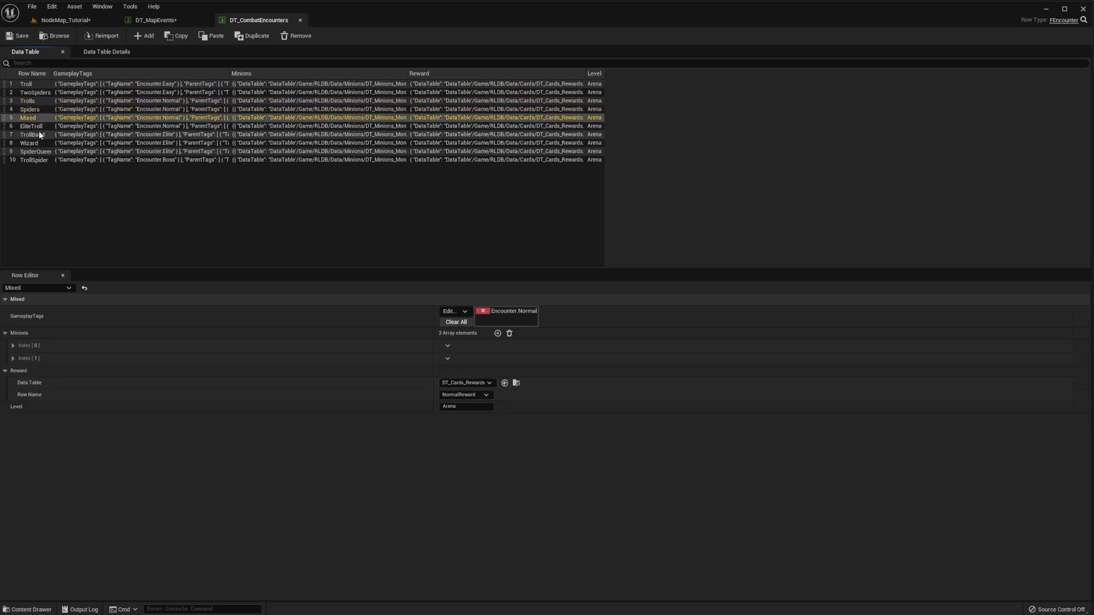
pyautogui.click(37, 134)
pyautogui.click(34, 151)
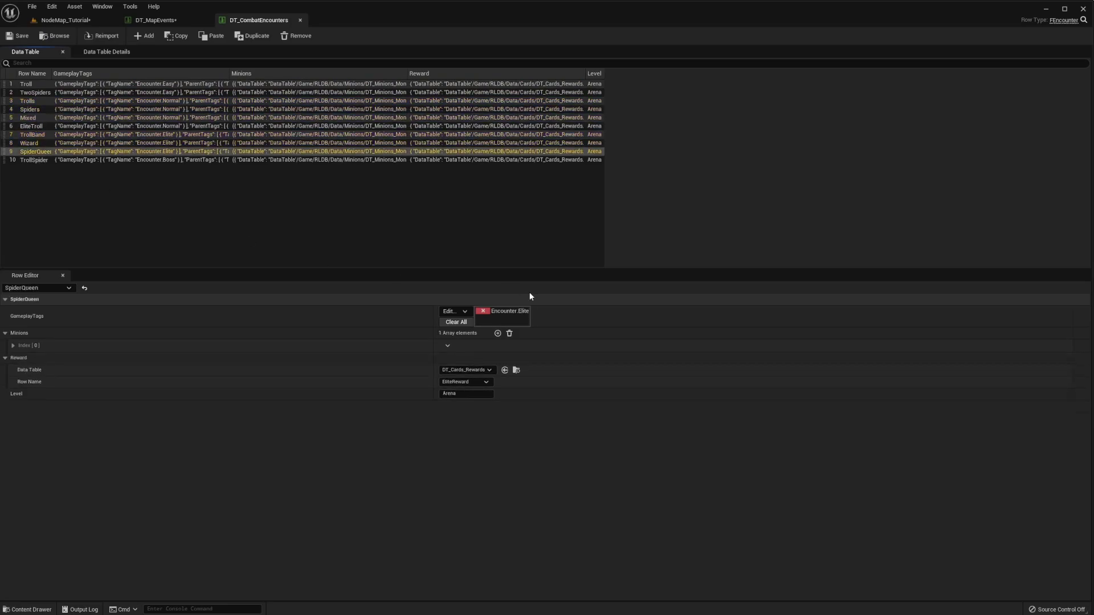
pyautogui.click(30, 109)
pyautogui.click(34, 92)
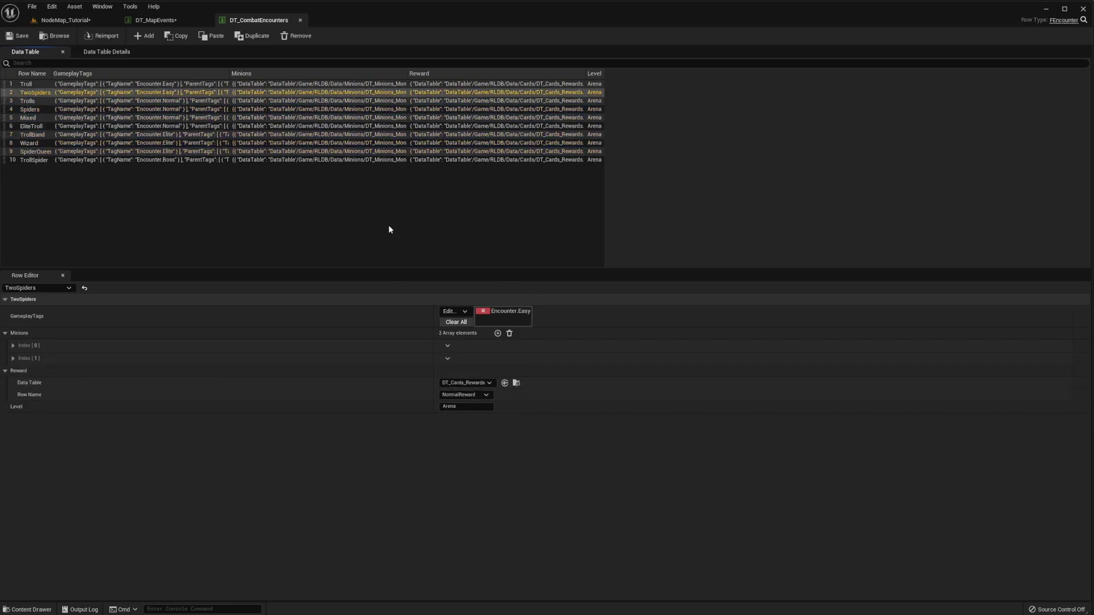
pyautogui.click(53, 103)
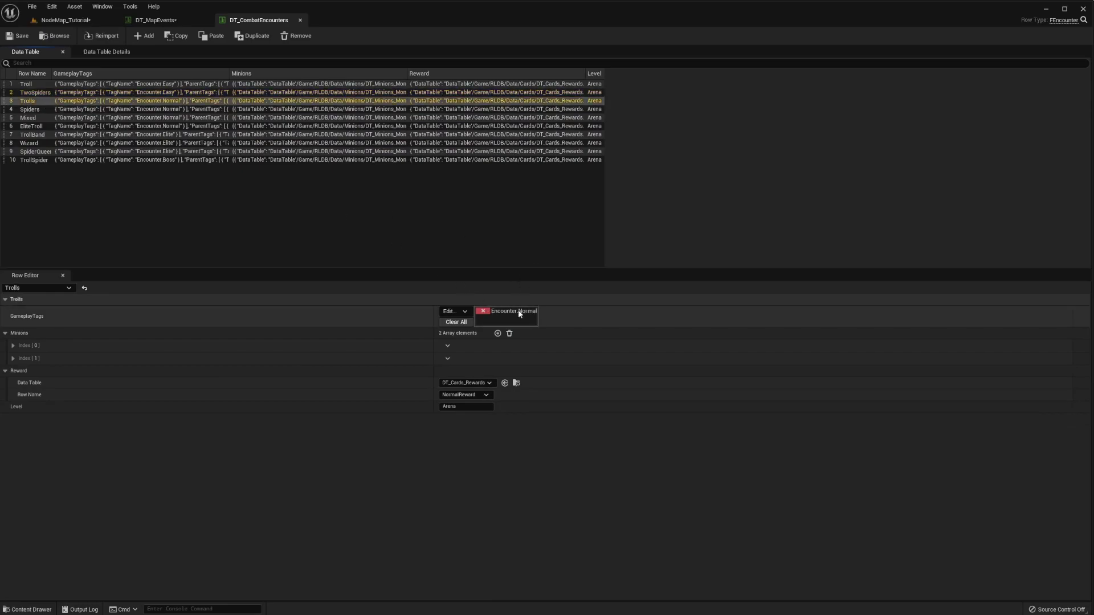
pyautogui.click(33, 126)
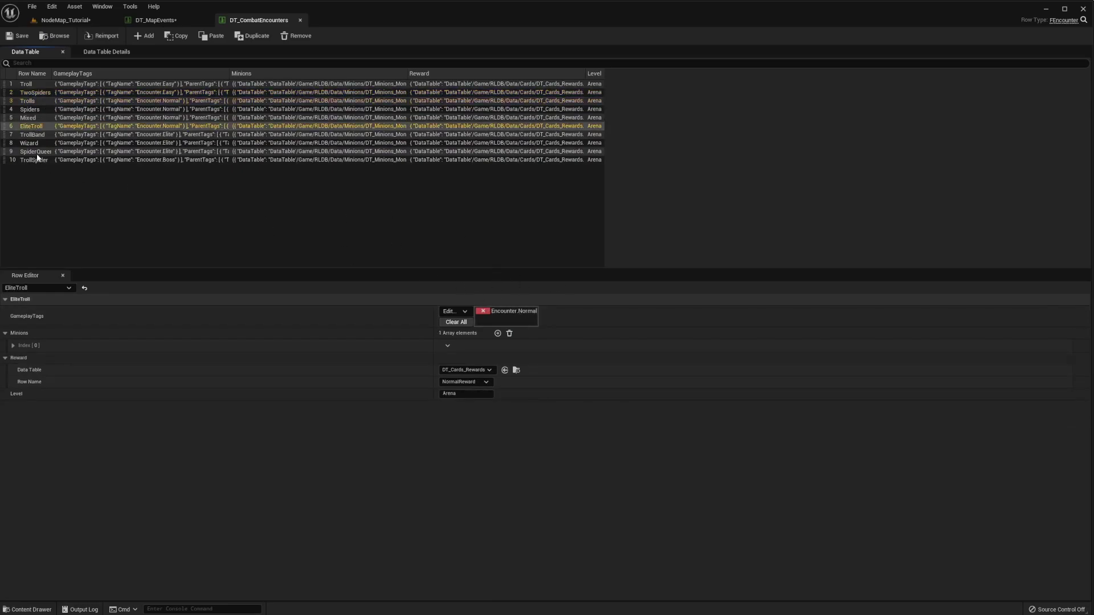
pyautogui.click(36, 152)
pyautogui.click(46, 160)
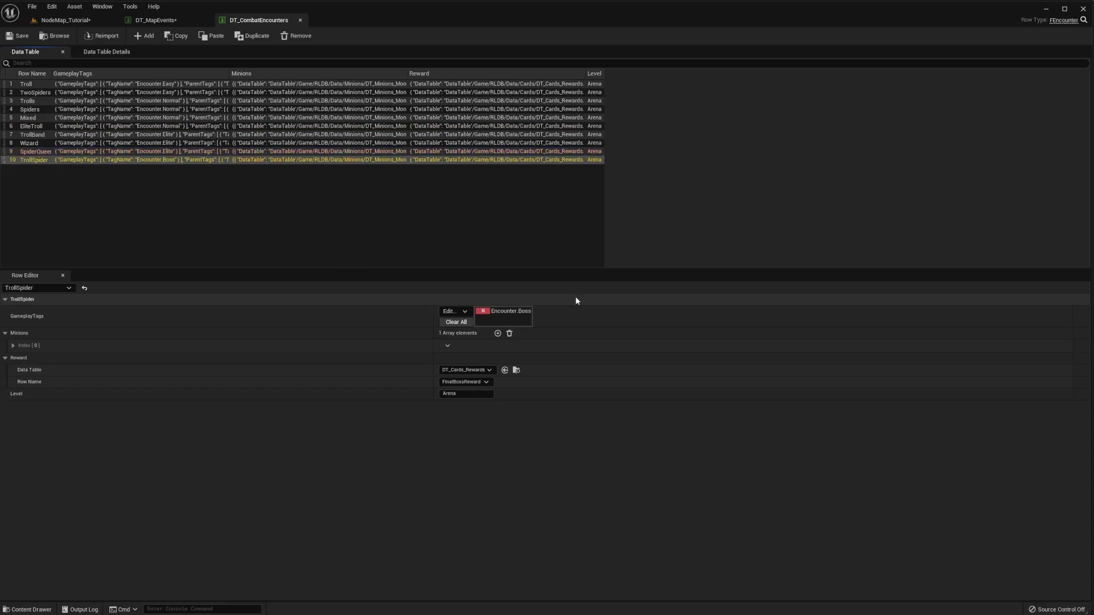
pyautogui.click(34, 144)
pyautogui.click(36, 153)
pyautogui.click(36, 145)
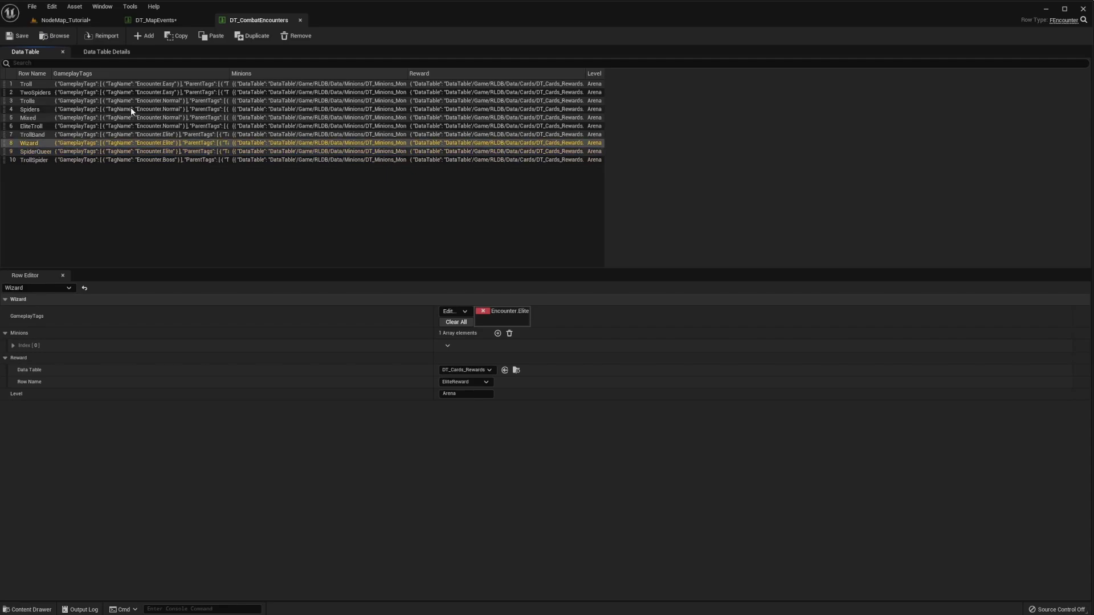
# - Add DT_CombatEncounters as an encounter table to the Tutorial row in DT_MapEvents
pyautogui.click(159, 21)
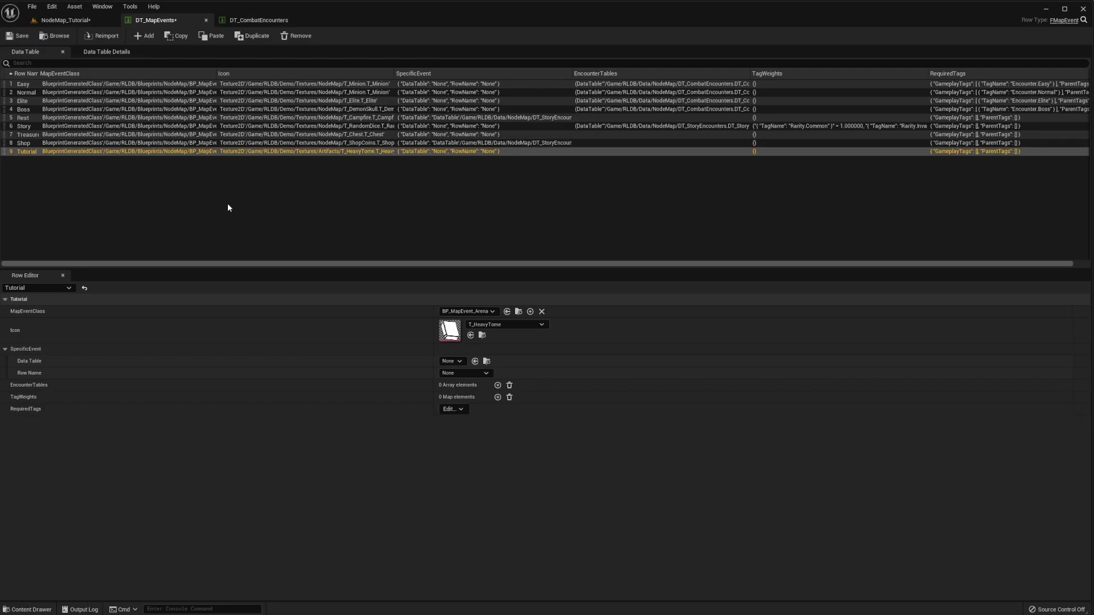
pyautogui.click(498, 386)
pyautogui.click(481, 398)
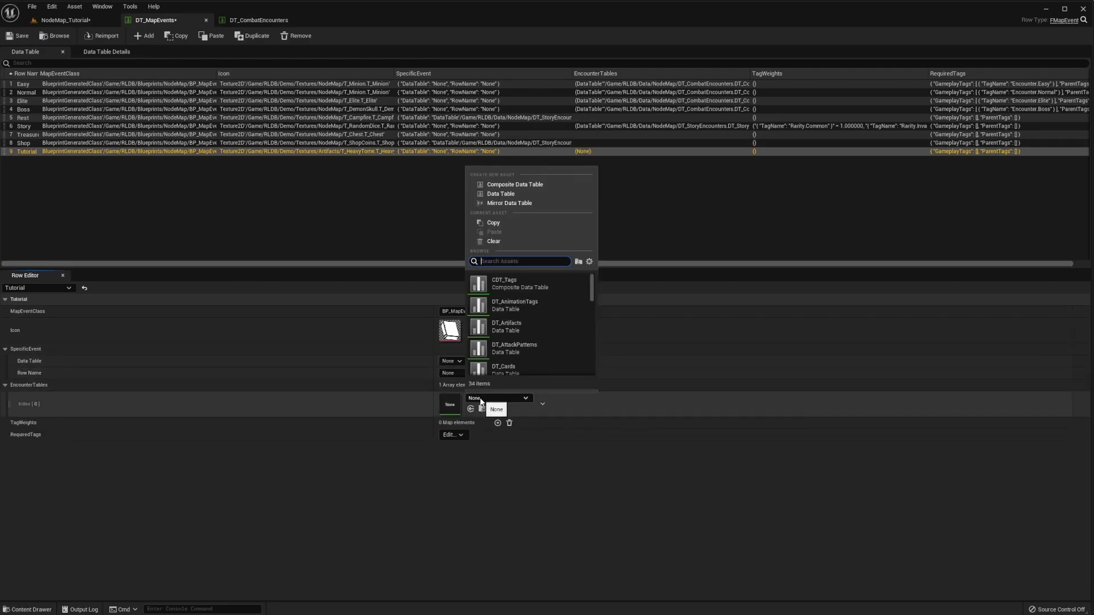
pyautogui.write('comb')
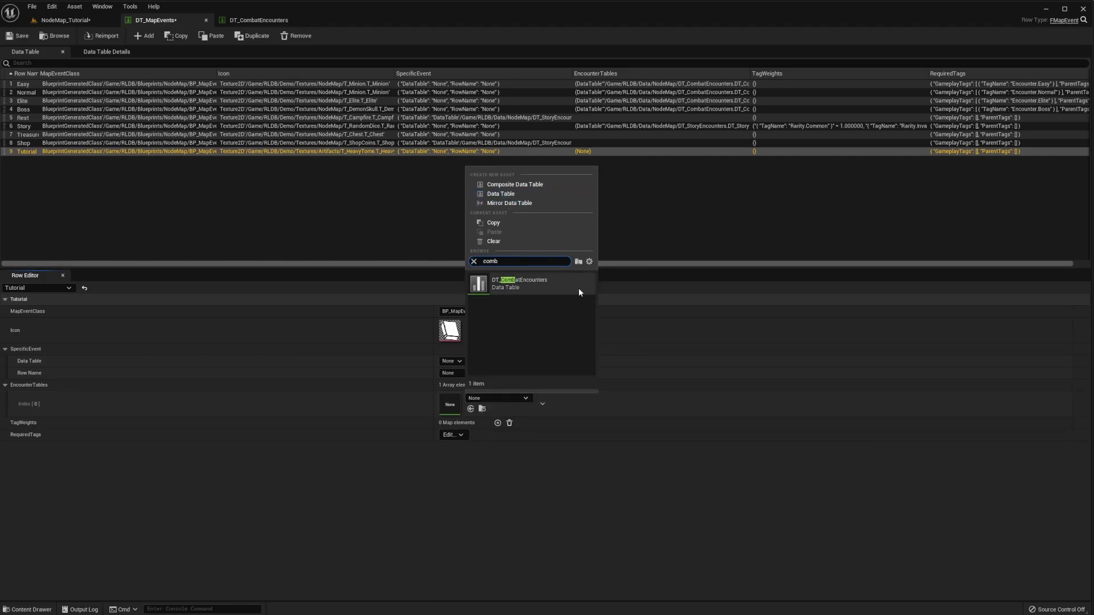
pyautogui.click(521, 283)
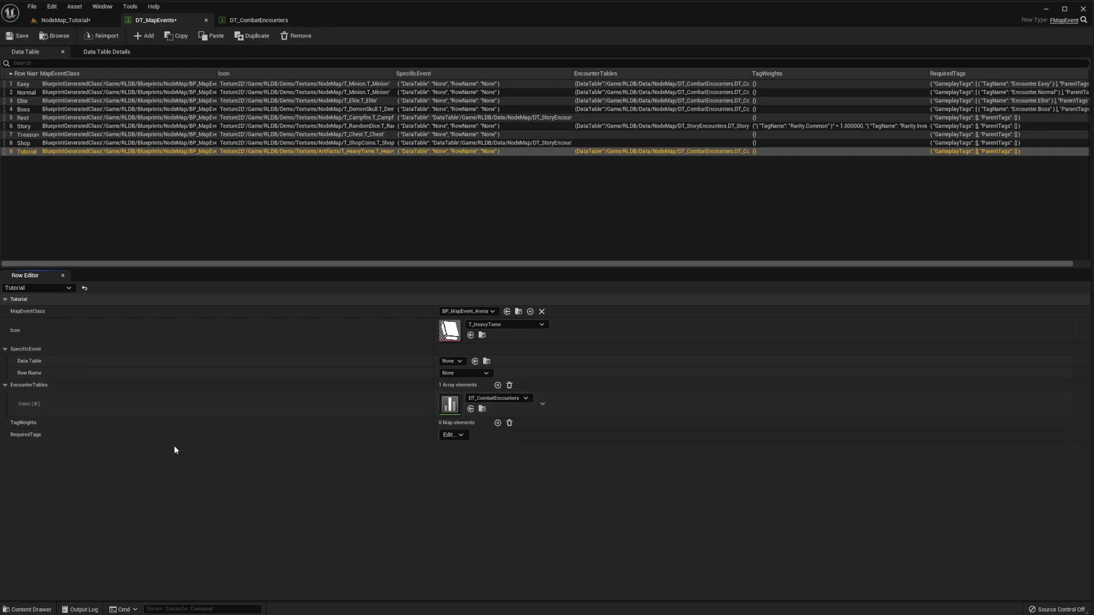
# - Play-test NodeMap_Tutorial by entering the Tutorial node's combat encounter, and end the preview
pyautogui.click(57, 20)
pyautogui.click(260, 20)
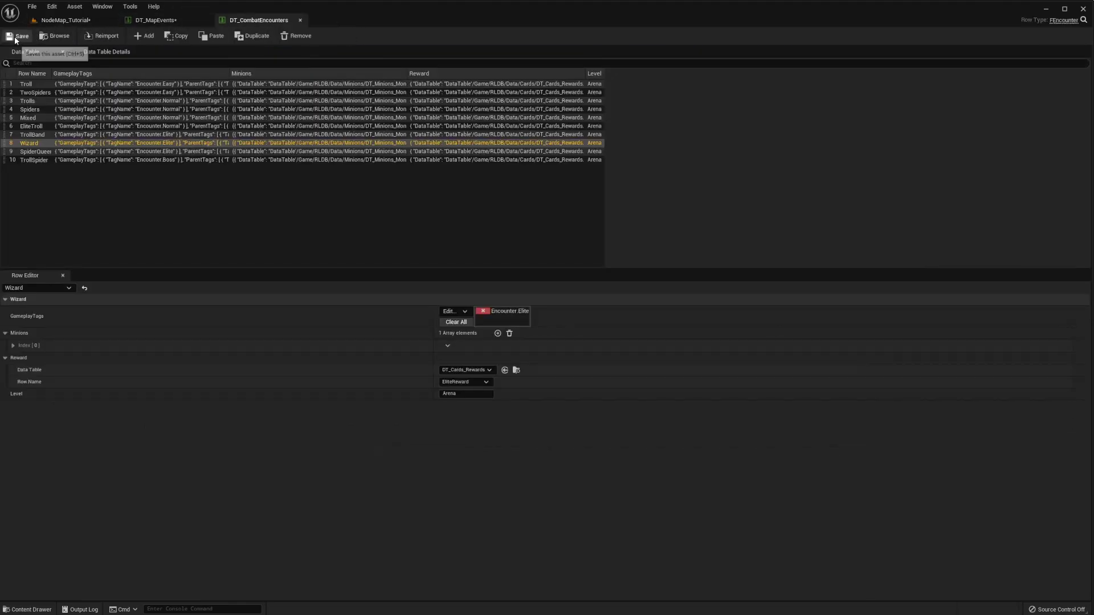
pyautogui.click(63, 20)
pyautogui.click(191, 36)
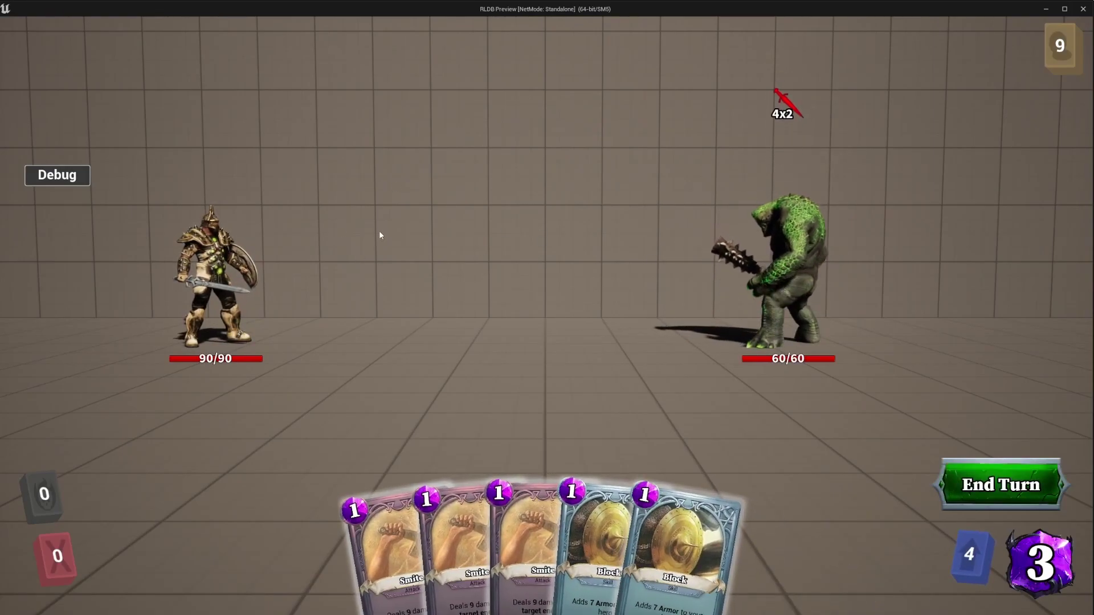
pyautogui.press('Escape')
# - Add Encounter.Elite to the Tutorial row's required tags in DT_MapEvents
pyautogui.click(266, 21)
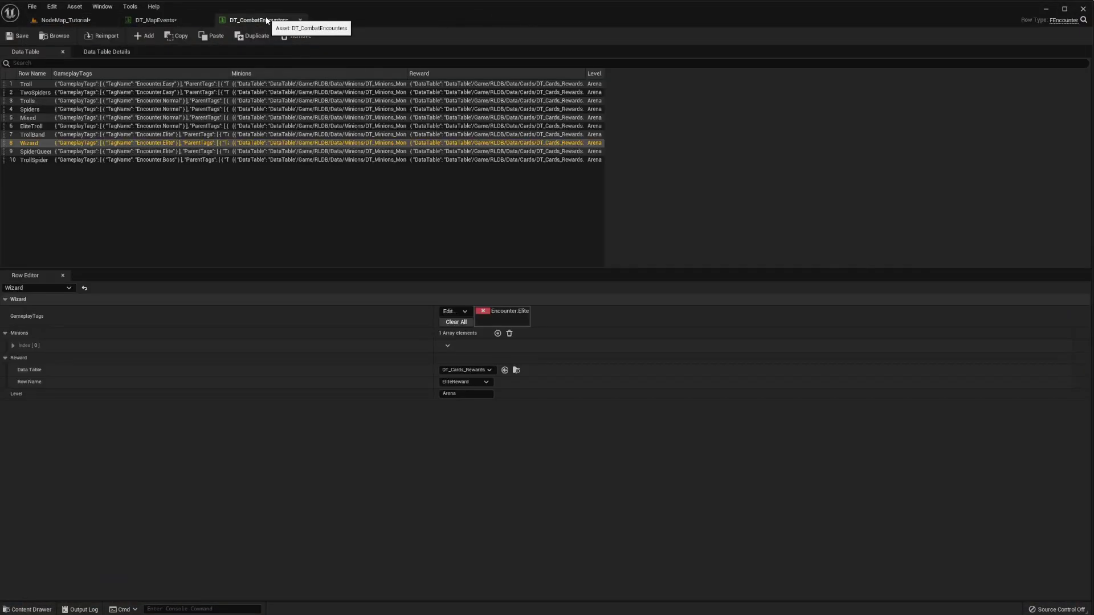
pyautogui.click(168, 21)
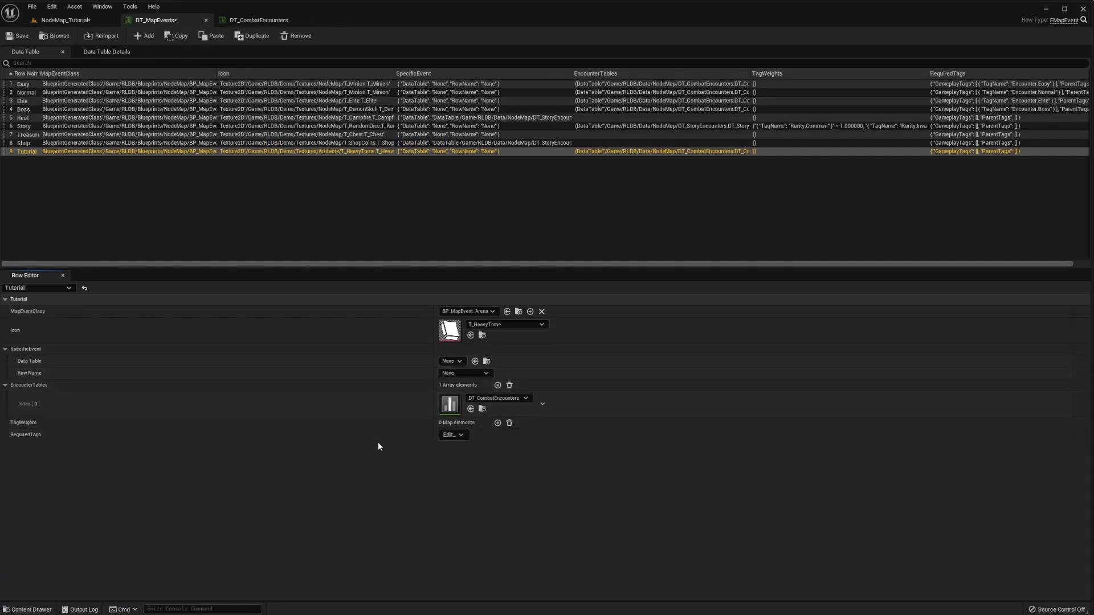
pyautogui.click(459, 434)
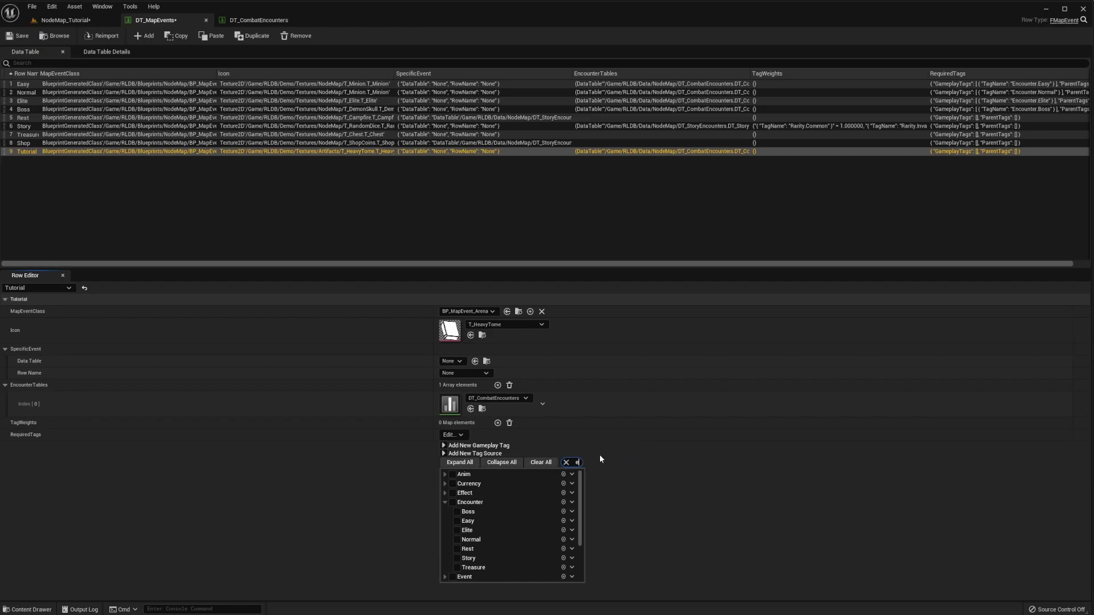
pyautogui.write('eli')
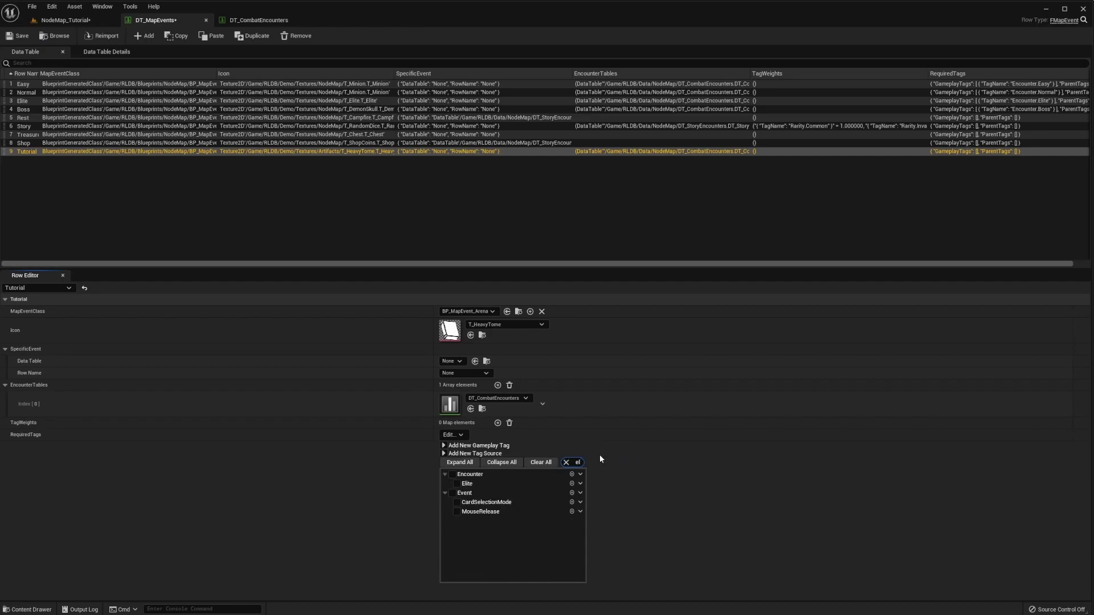
pyautogui.click(456, 484)
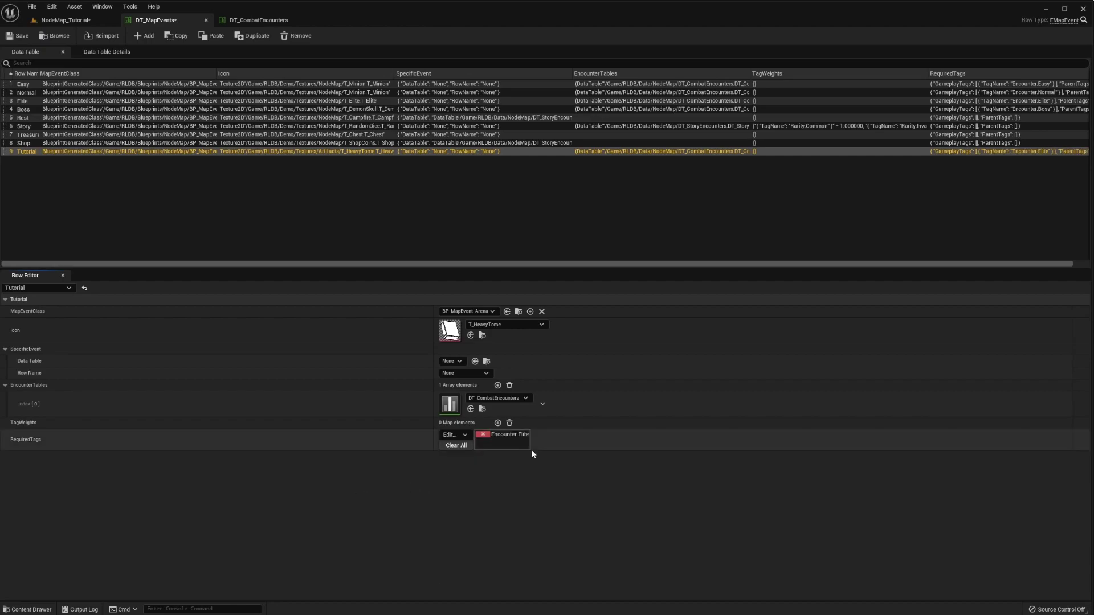
# - Play-test the level with the Elite tag requirement by entering the Tutorial node, and close the preview
pyautogui.click(63, 20)
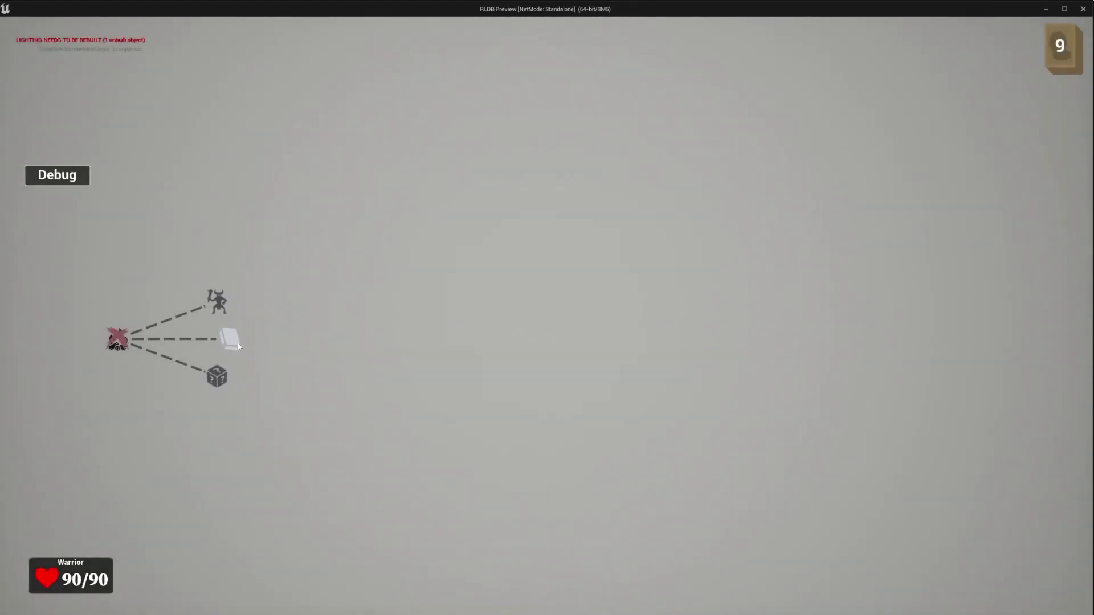
pyautogui.click(232, 342)
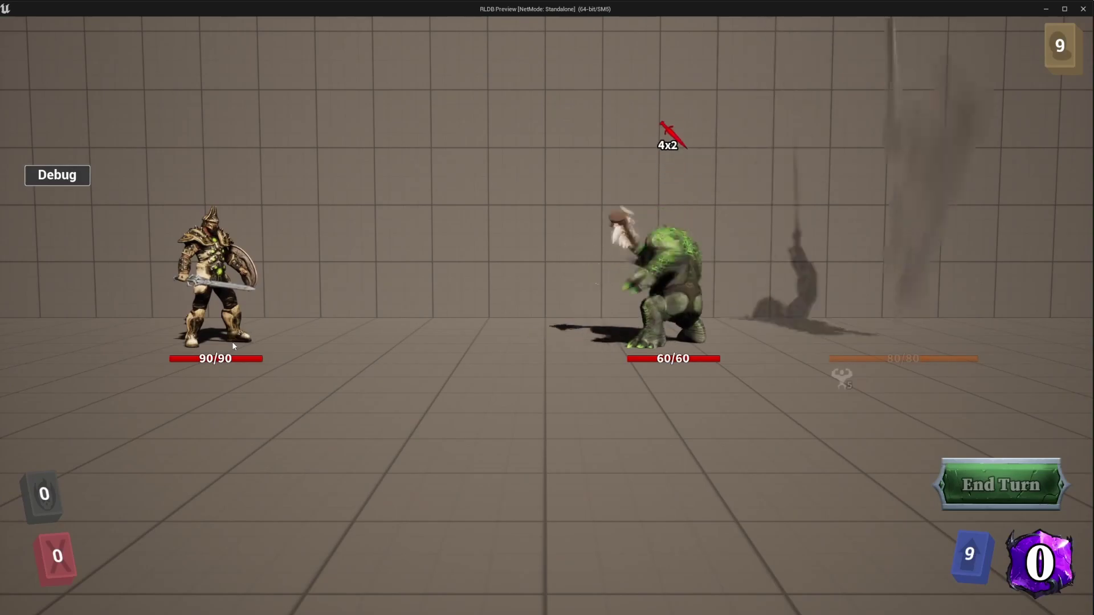
pyautogui.click(1083, 10)
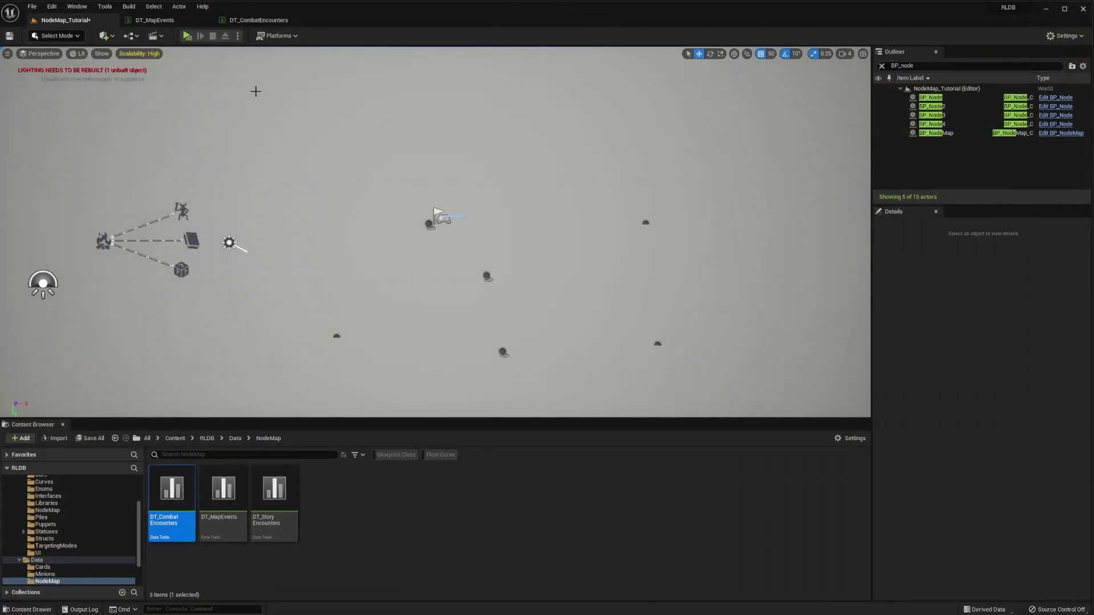
# - Compare the Tutorial row's required tags in DT_MapEvents with the gameplay tags in DT_CombatEncounters
pyautogui.click(154, 20)
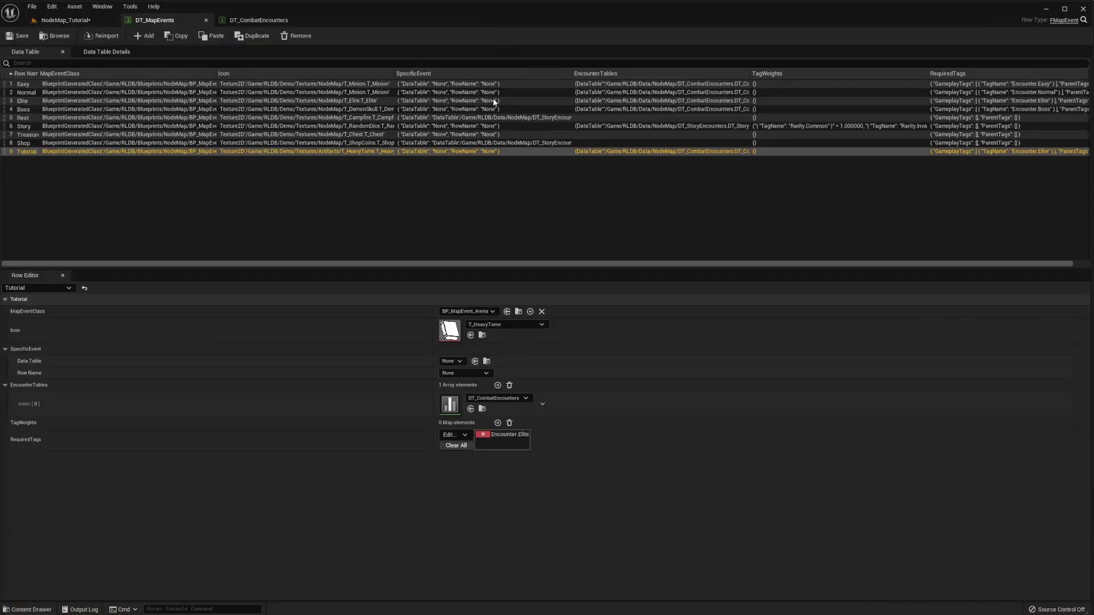
pyautogui.click(463, 435)
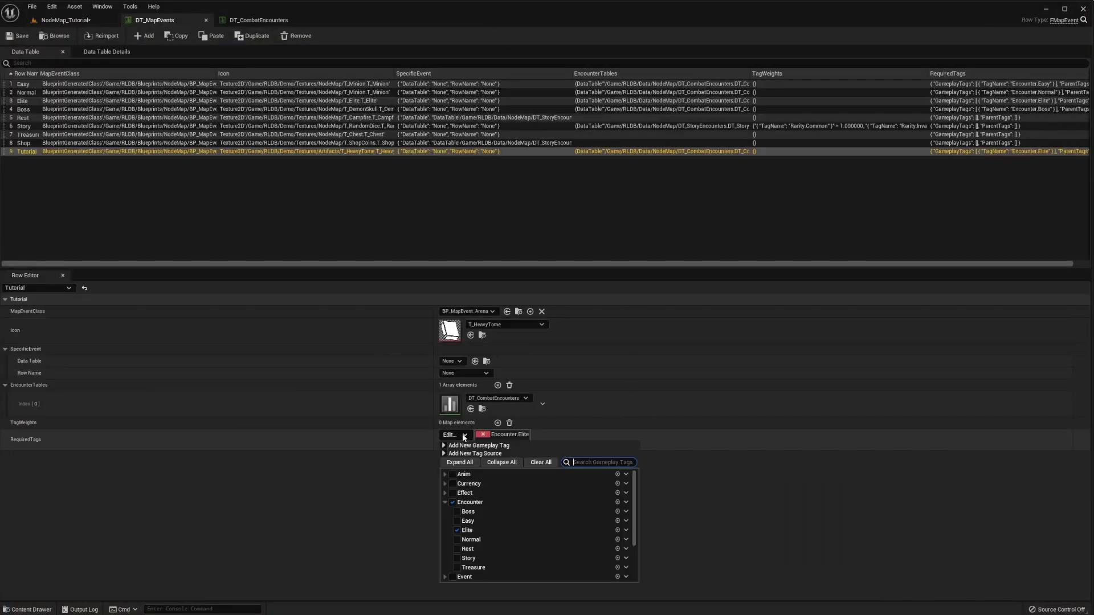
pyautogui.click(463, 433)
pyautogui.click(265, 22)
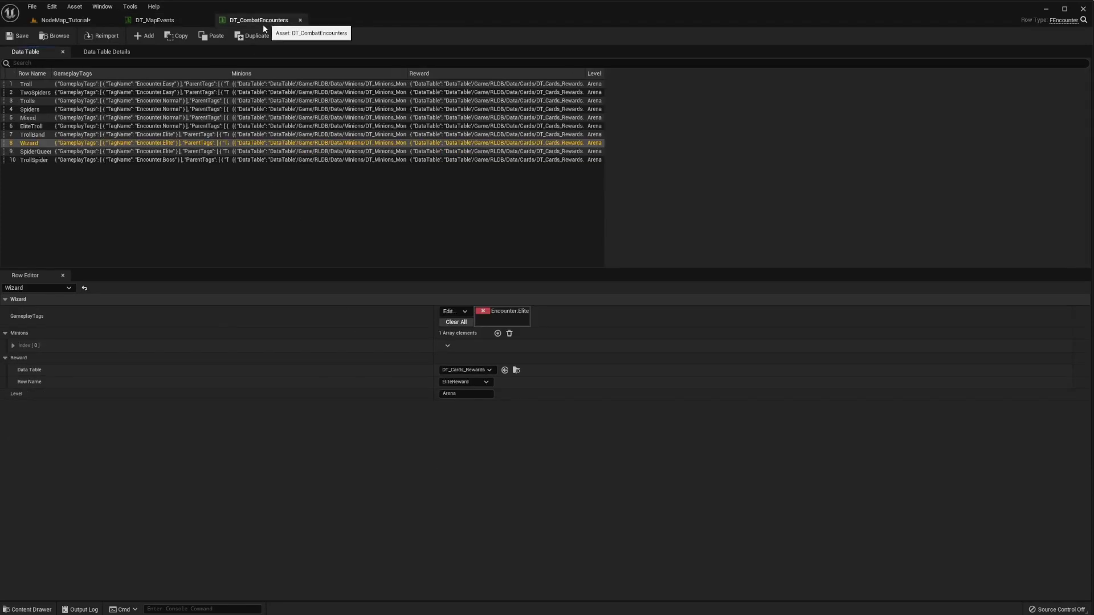
# - Check the gameplay tags of the Spiders and Mixed encounters and the tag choices for the Tutorial row's required tags in DT_MapEvents
pyautogui.click(140, 109)
pyautogui.click(451, 312)
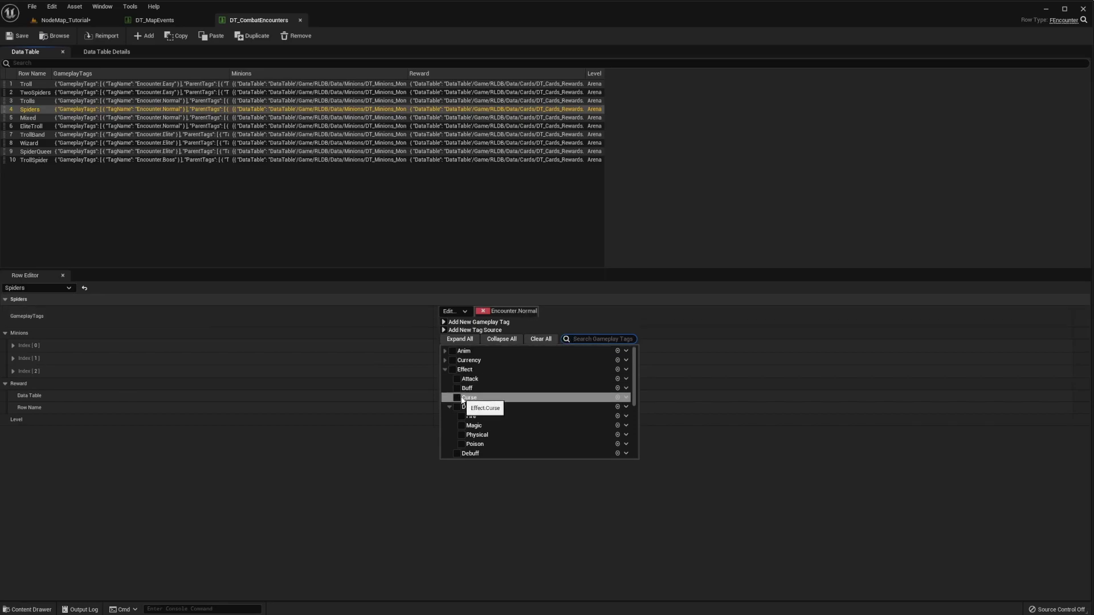
pyautogui.click(189, 253)
pyautogui.click(44, 114)
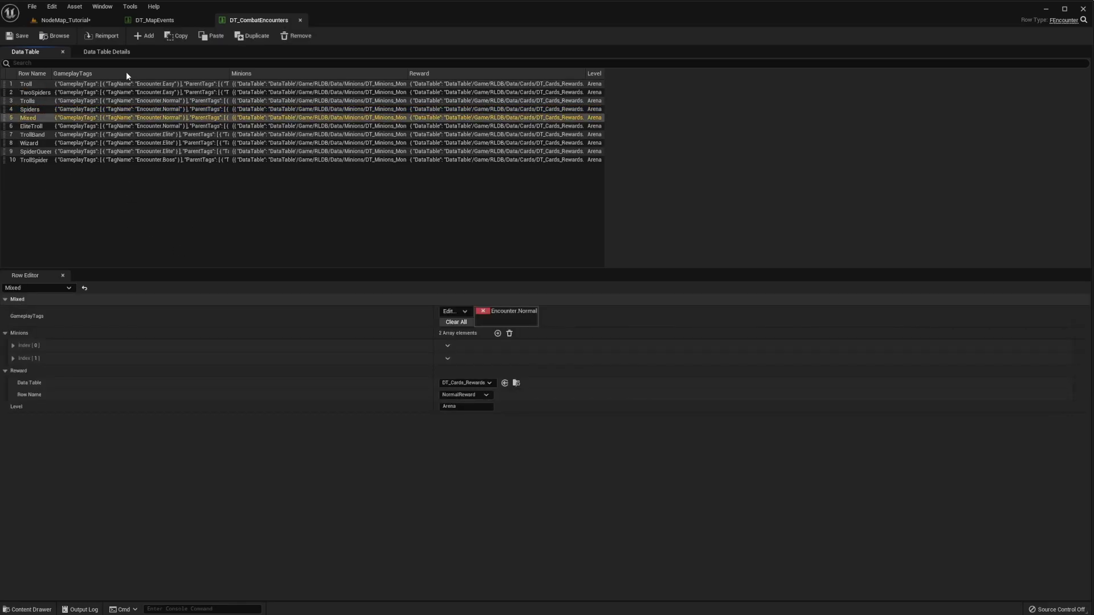
pyautogui.click(154, 20)
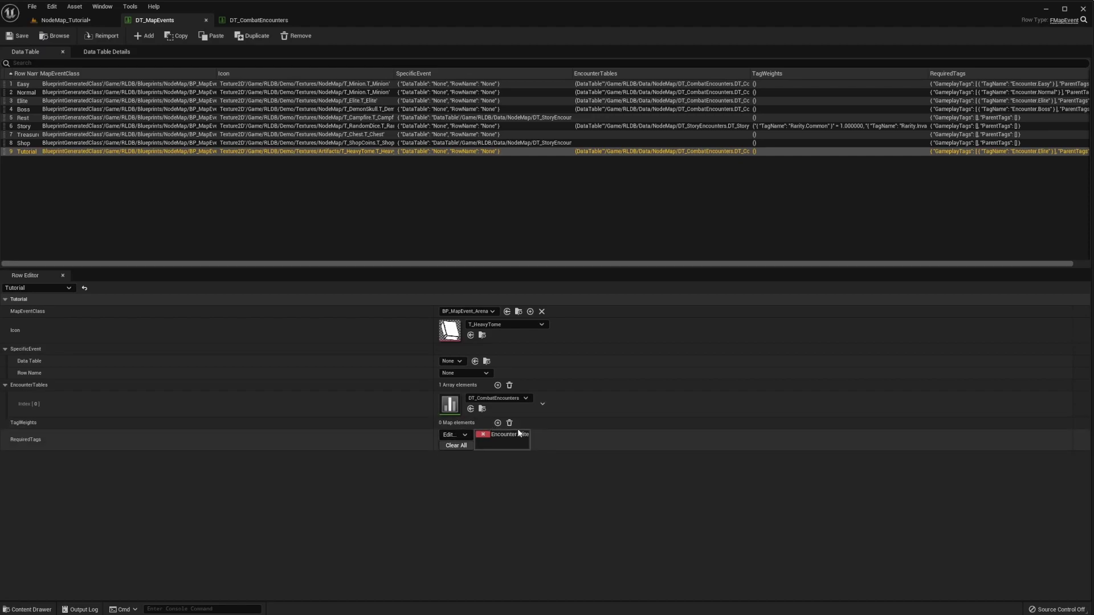
pyautogui.click(456, 435)
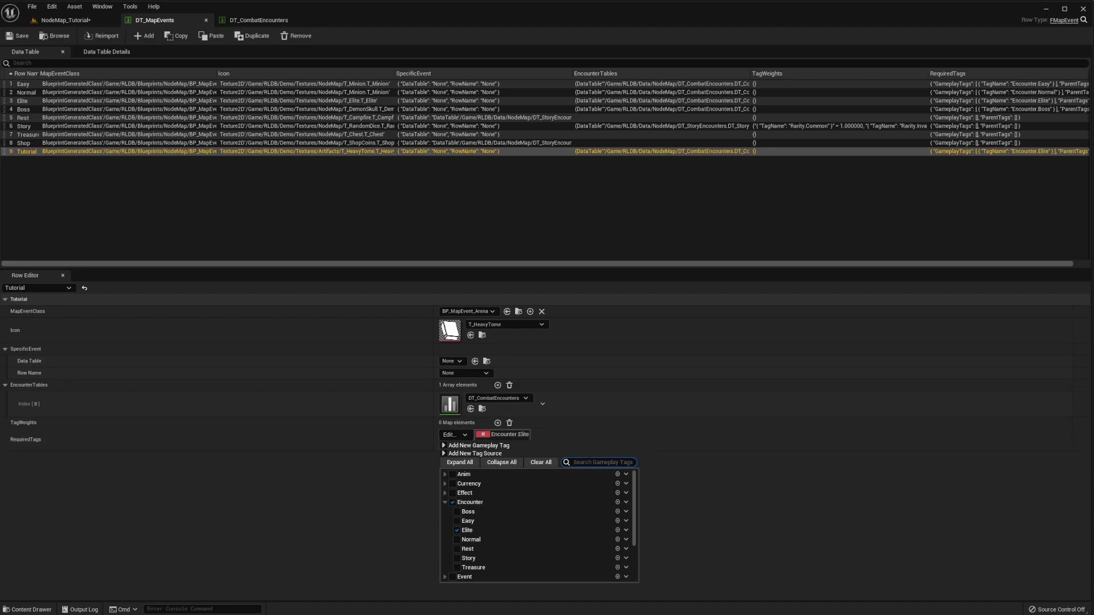
pyautogui.click(47, 446)
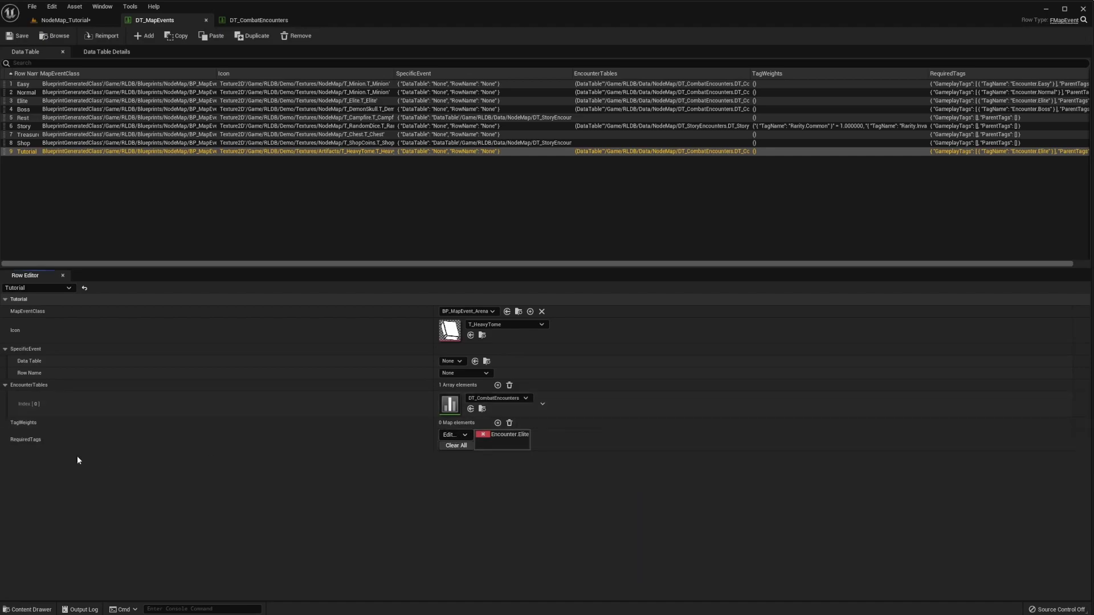
# - Clear the Tutorial row's required tags and add a tag weight of 0.5 for Encounter.Easy
pyautogui.click(458, 447)
pyautogui.click(497, 423)
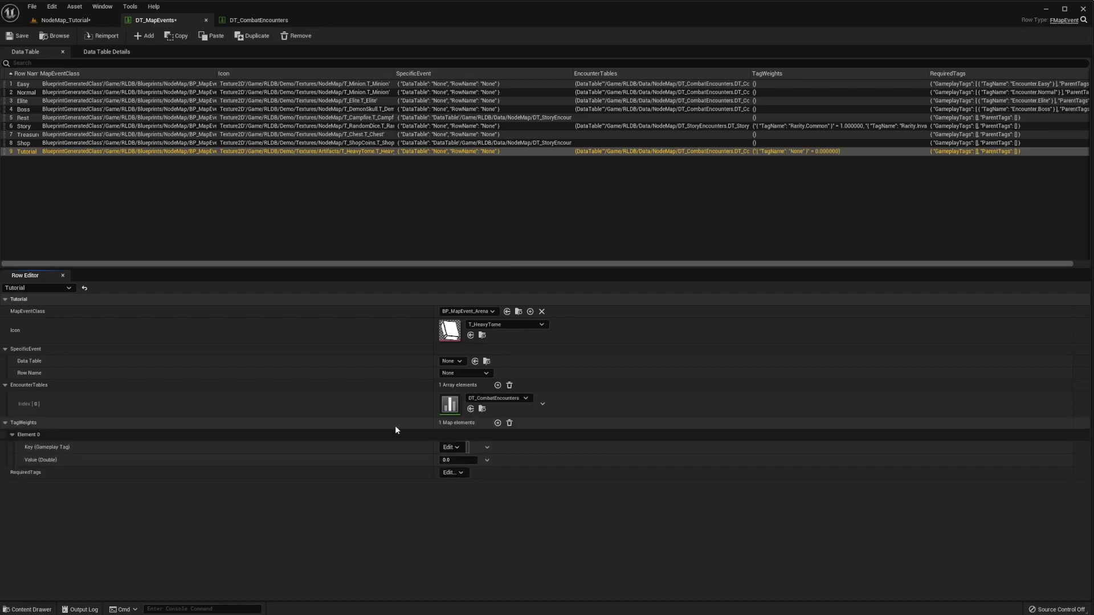
pyautogui.click(450, 447)
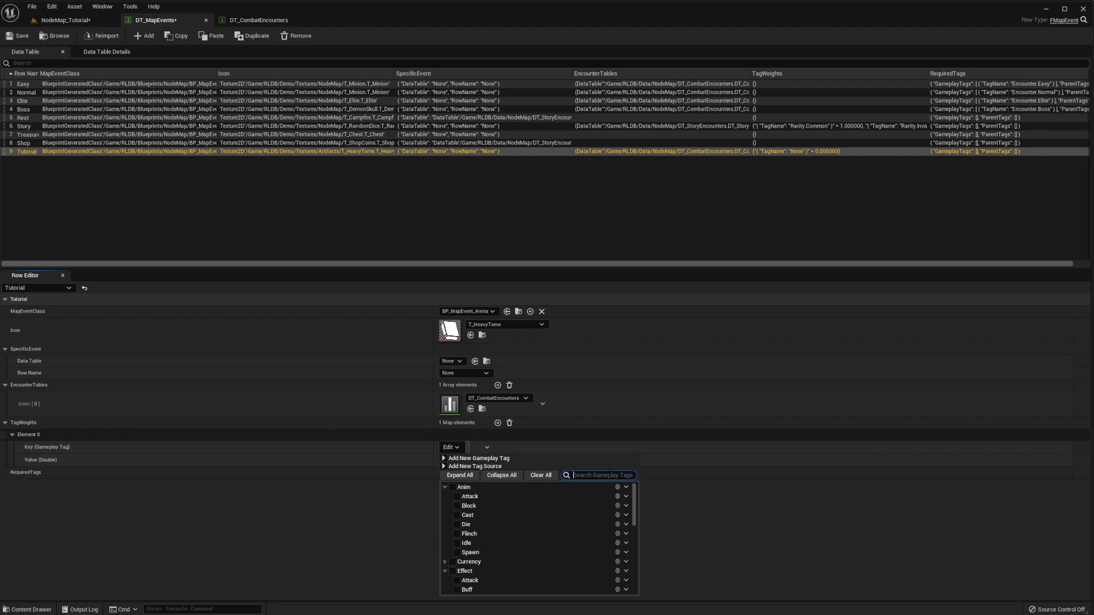
pyautogui.write('eas')
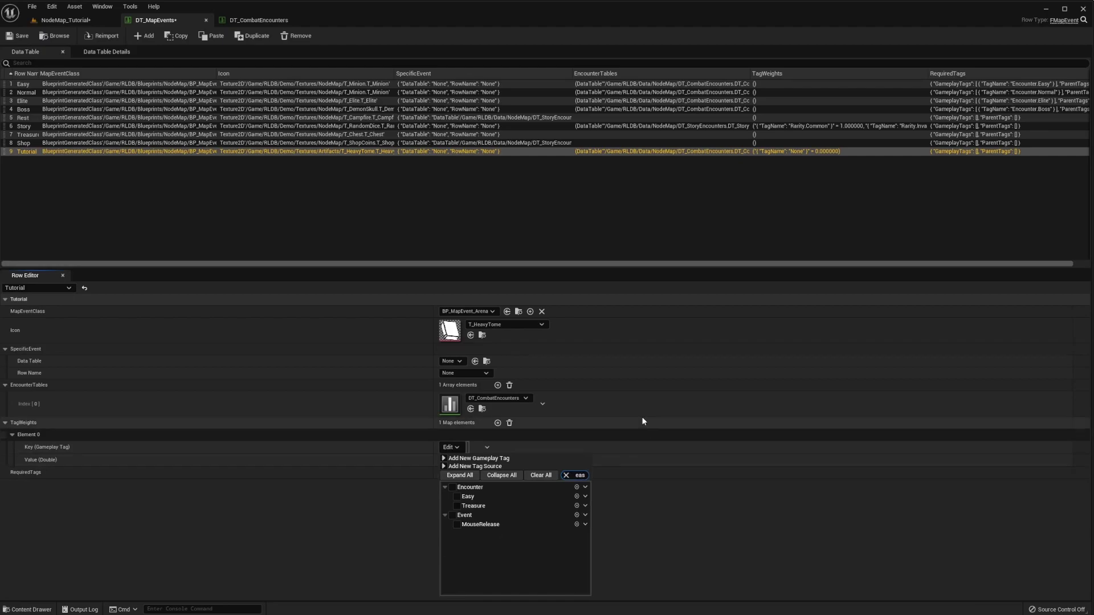
pyautogui.click(462, 498)
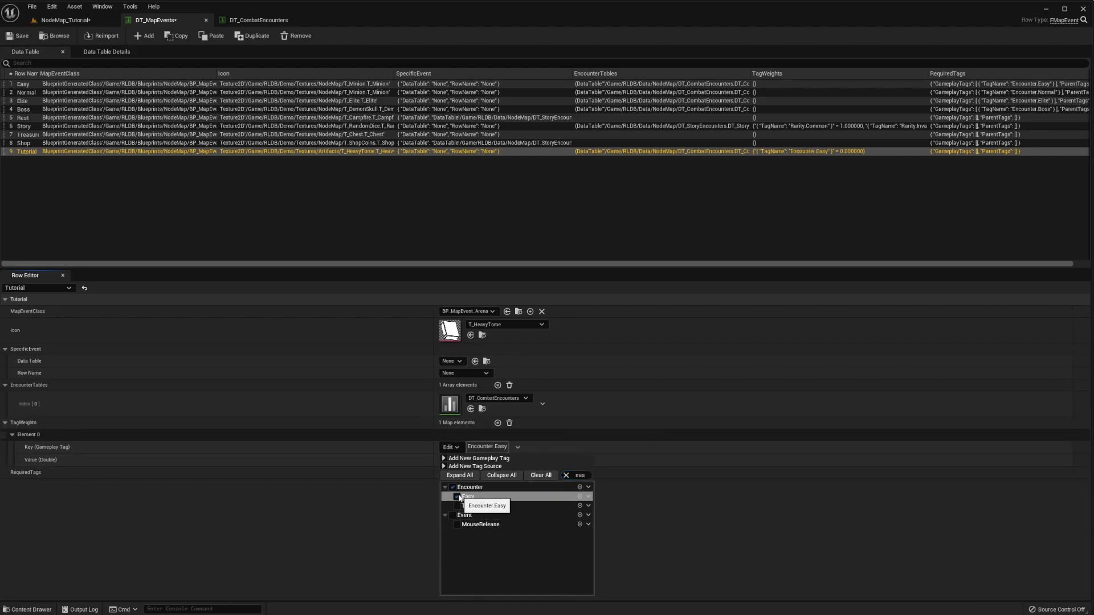
pyautogui.click(210, 498)
pyautogui.click(458, 460)
pyautogui.write('0.5')
pyautogui.press('Return')
# - Add a second tag weight of 0.5 for Encounter.Boss to the Tutorial row and save DT_MapEvents
pyautogui.click(497, 423)
pyautogui.click(450, 485)
pyautogui.write('boss')
pyautogui.click(457, 378)
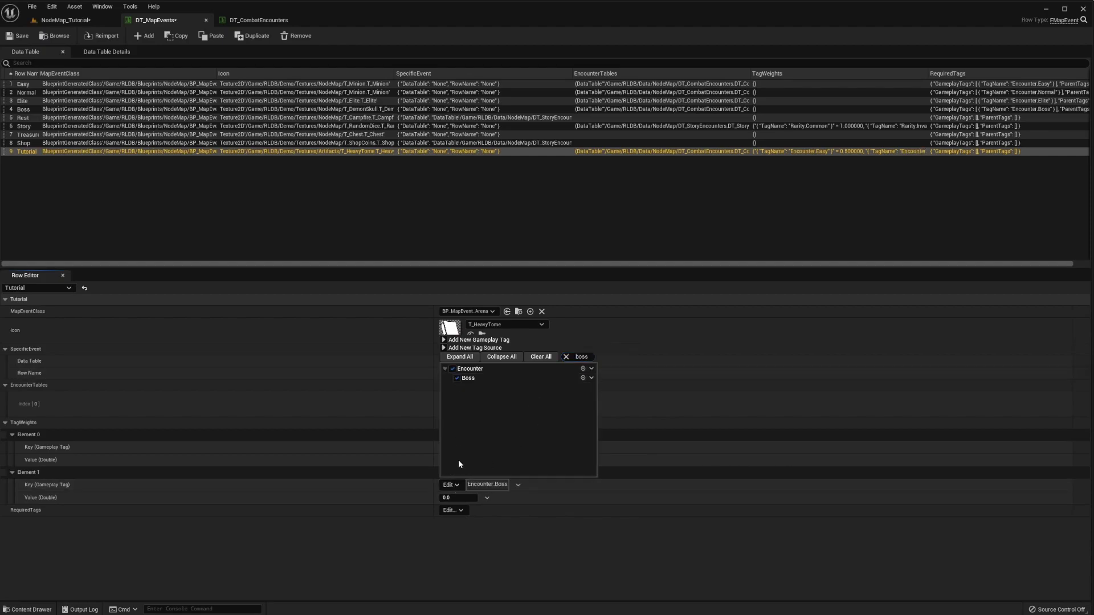
pyautogui.click(450, 497)
pyautogui.write('0.5')
pyautogui.press('Return')
pyautogui.click(17, 35)
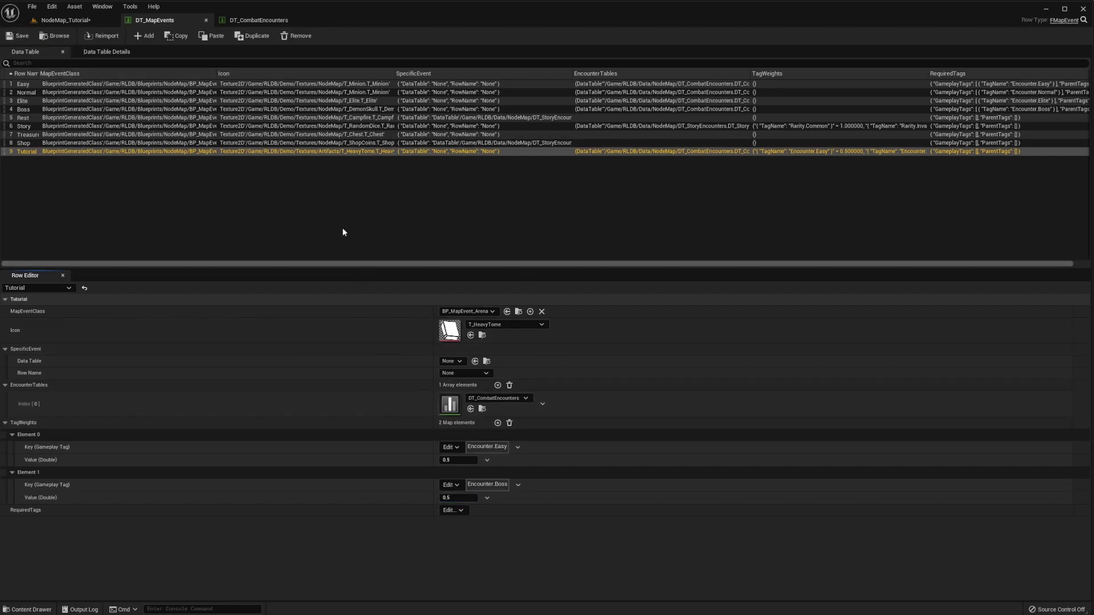
# - Play-test NodeMap_Tutorial twice with the tag weights, entering the Tutorial node and ending the preview each time
pyautogui.click(111, 21)
pyautogui.click(189, 35)
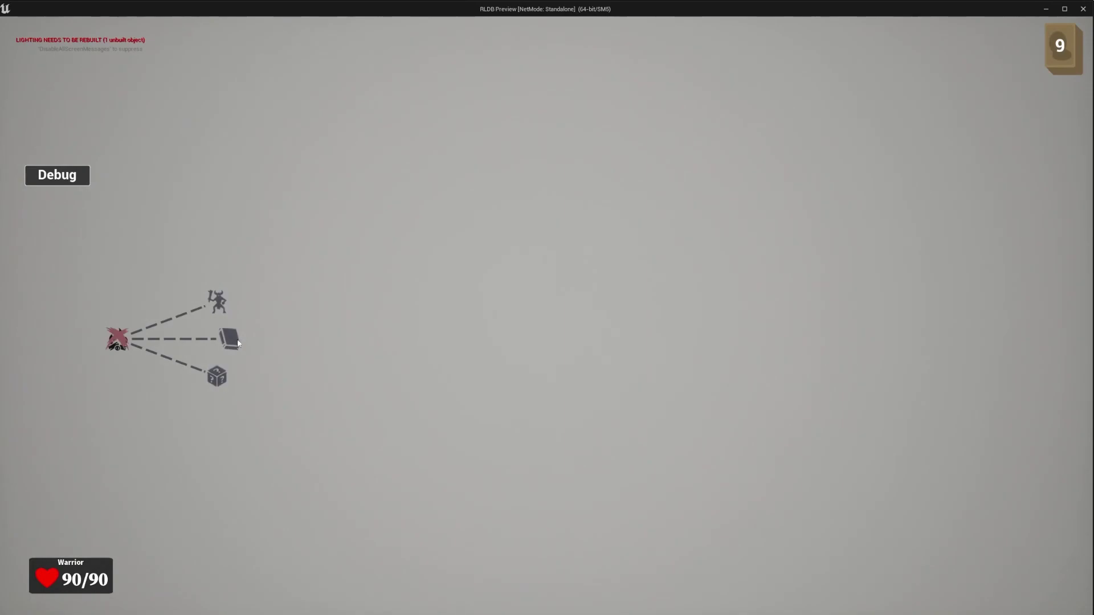
pyautogui.click(231, 338)
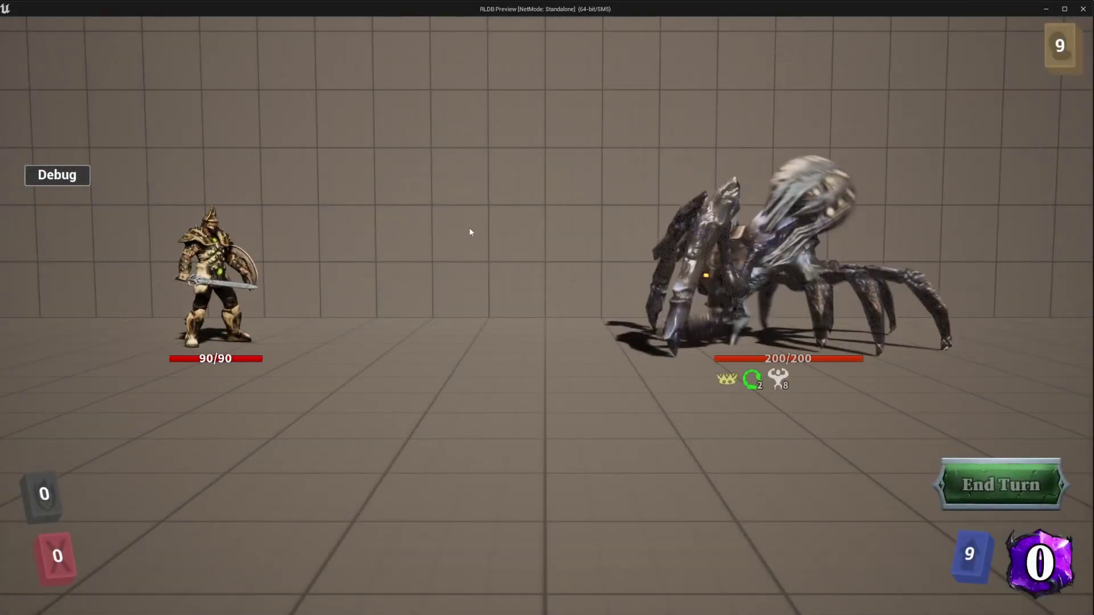
pyautogui.press('Escape')
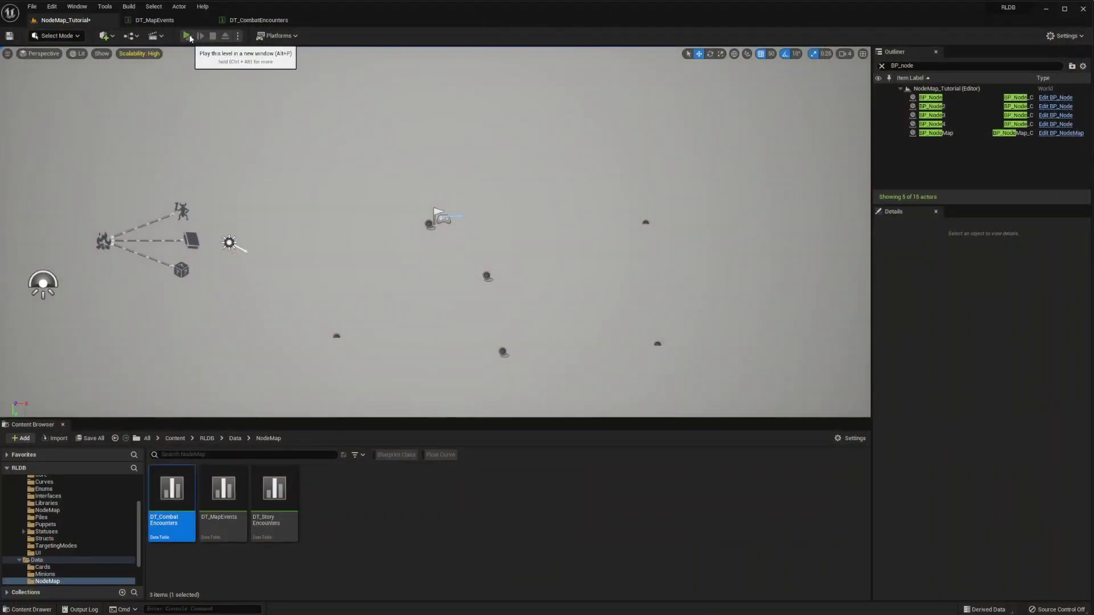
pyautogui.click(188, 36)
pyautogui.click(230, 339)
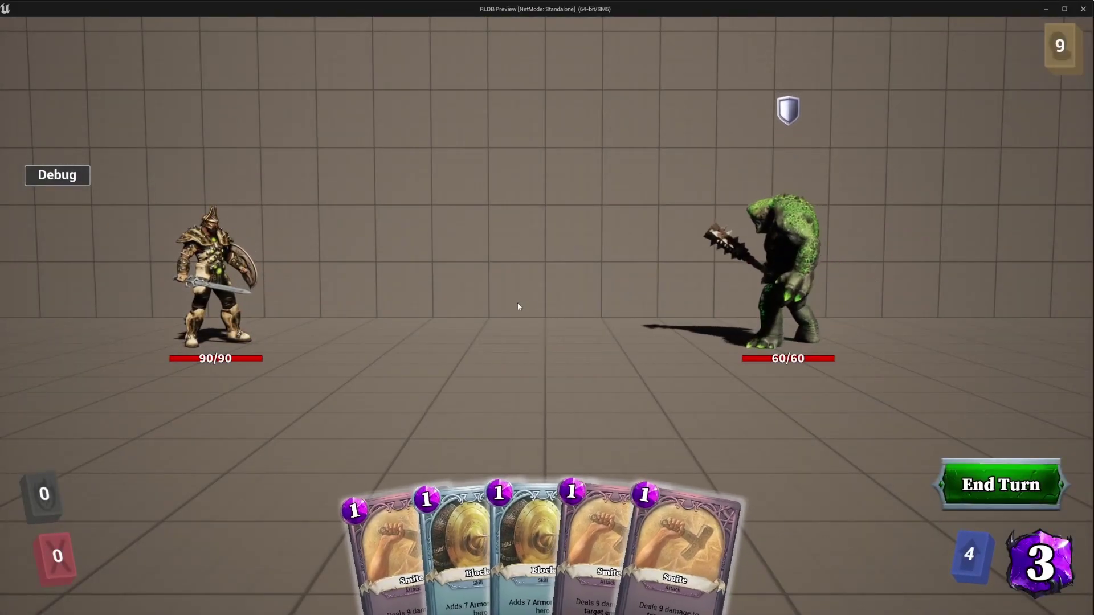
pyautogui.press('Escape')
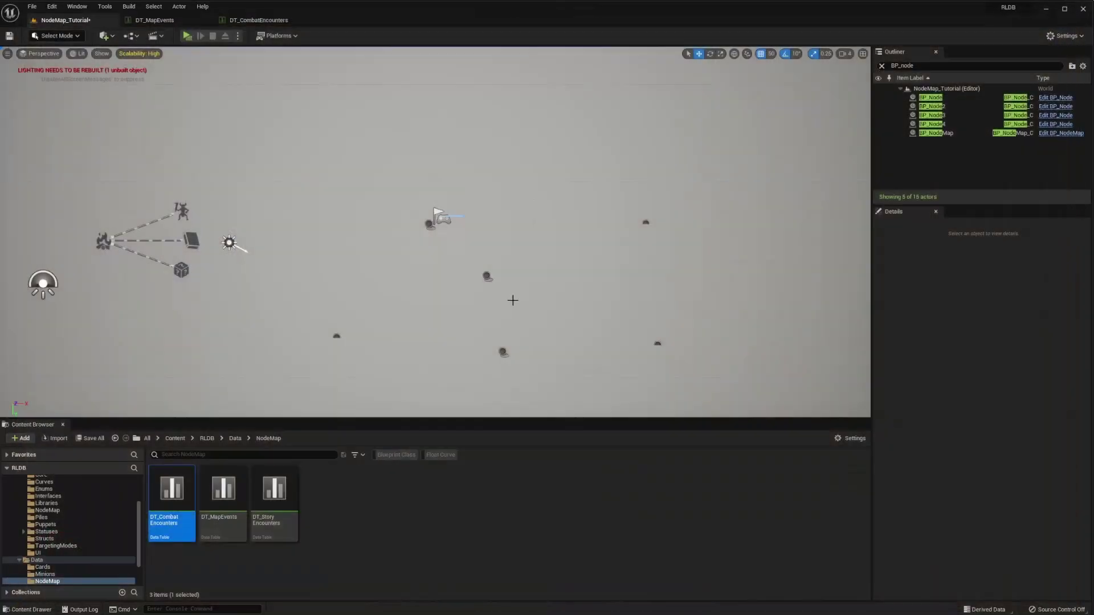
# - Review the encounters in DT_CombatEncounters against the Easy and Boss tag weights of the Tutorial row in DT_MapEvents
pyautogui.click(258, 21)
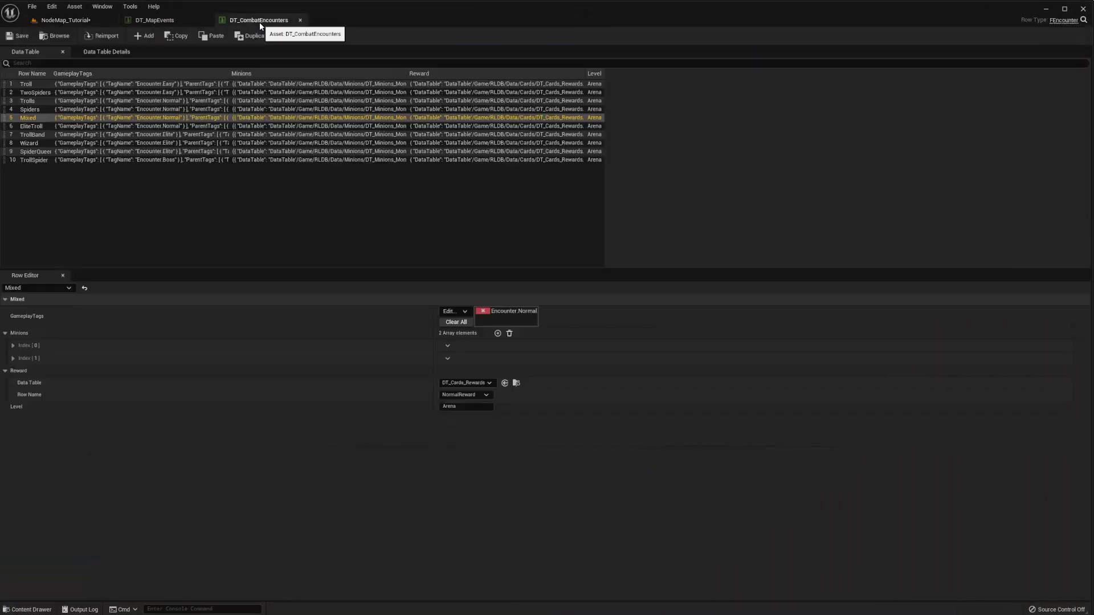
pyautogui.click(171, 21)
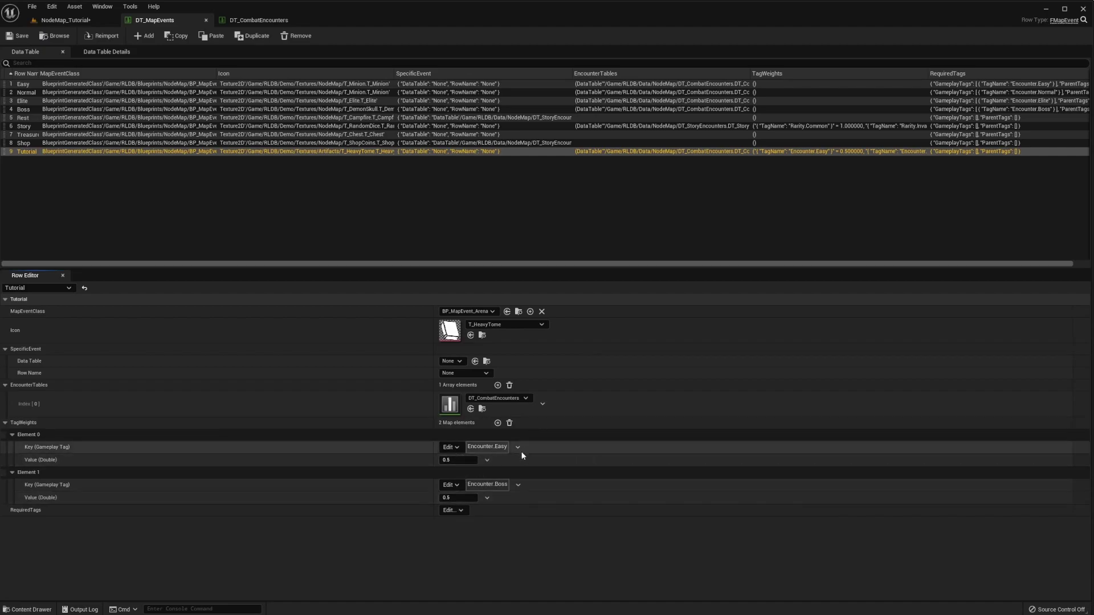
pyautogui.click(465, 463)
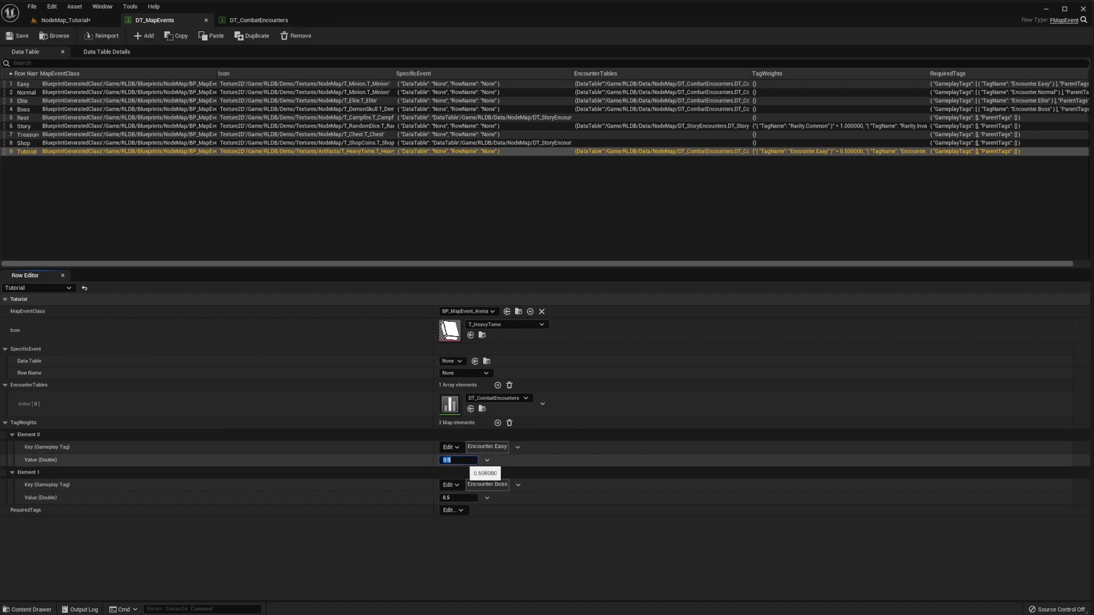
pyautogui.click(462, 497)
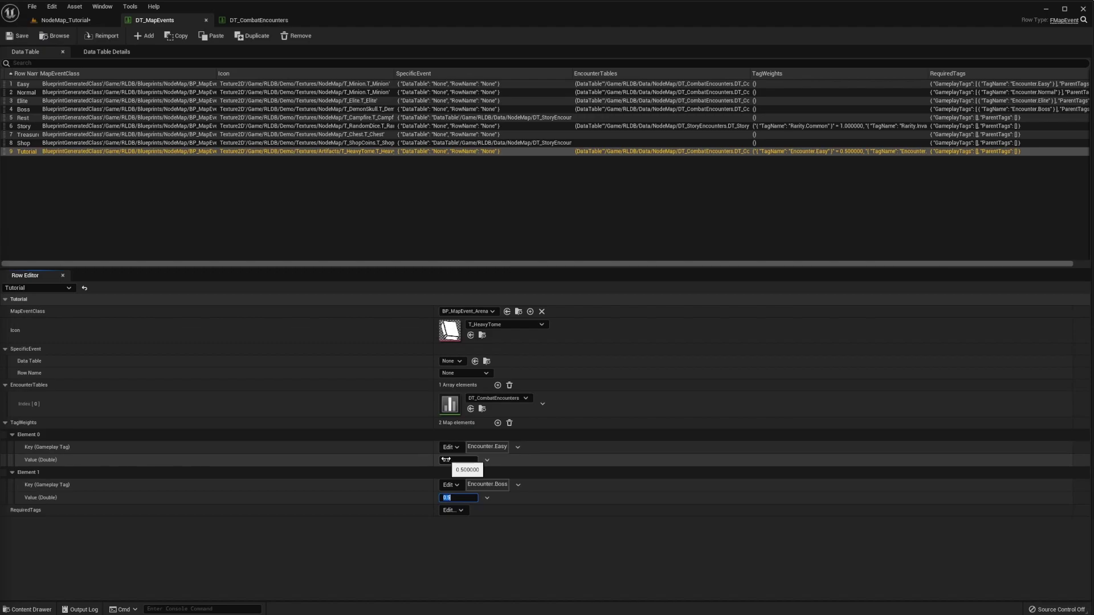
pyautogui.click(362, 555)
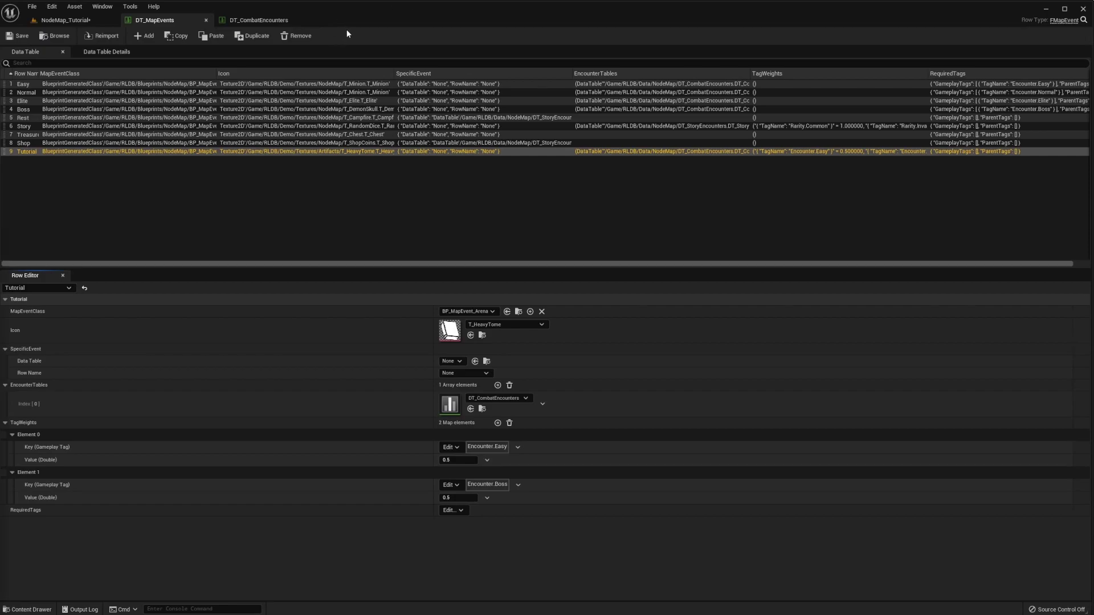
# - Duplicate the DT_CombatEncounters data table in the level's NodeMap data folder and name the copy DT_CombatEncountersTutorial
pyautogui.click(71, 22)
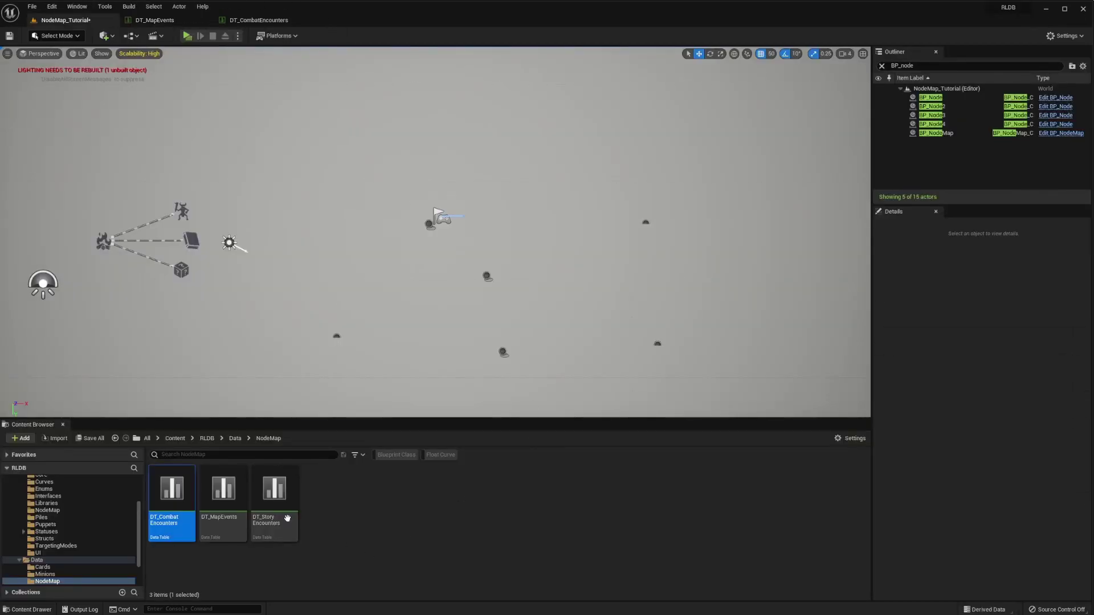
pyautogui.rightClick(181, 494)
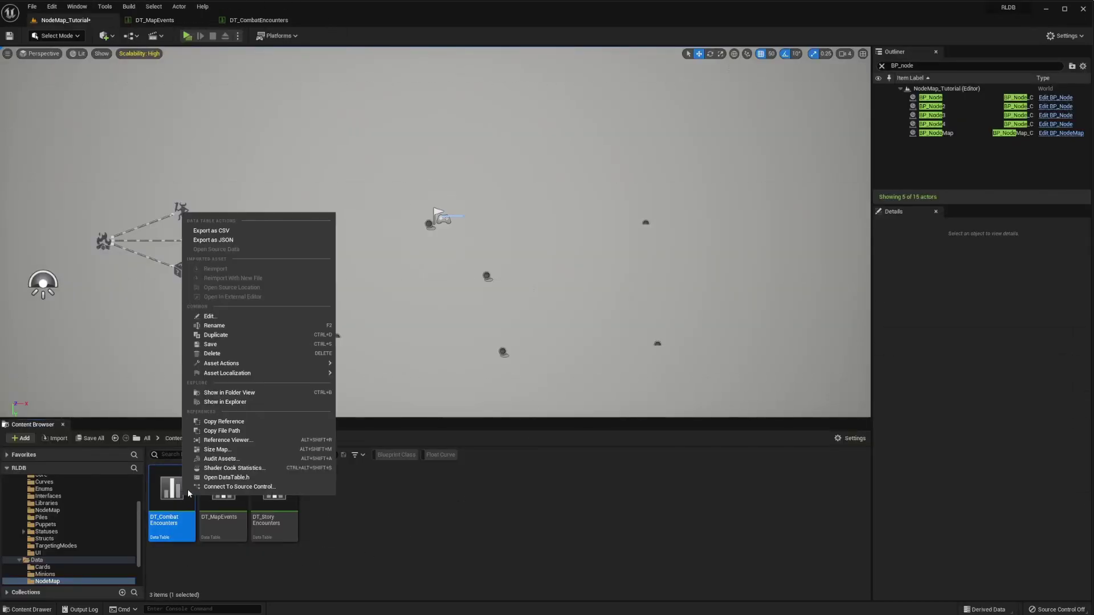
pyautogui.click(234, 336)
pyautogui.press('End')
pyautogui.press('BackSpace')
pyautogui.write('Tutorial')
pyautogui.press('Return')
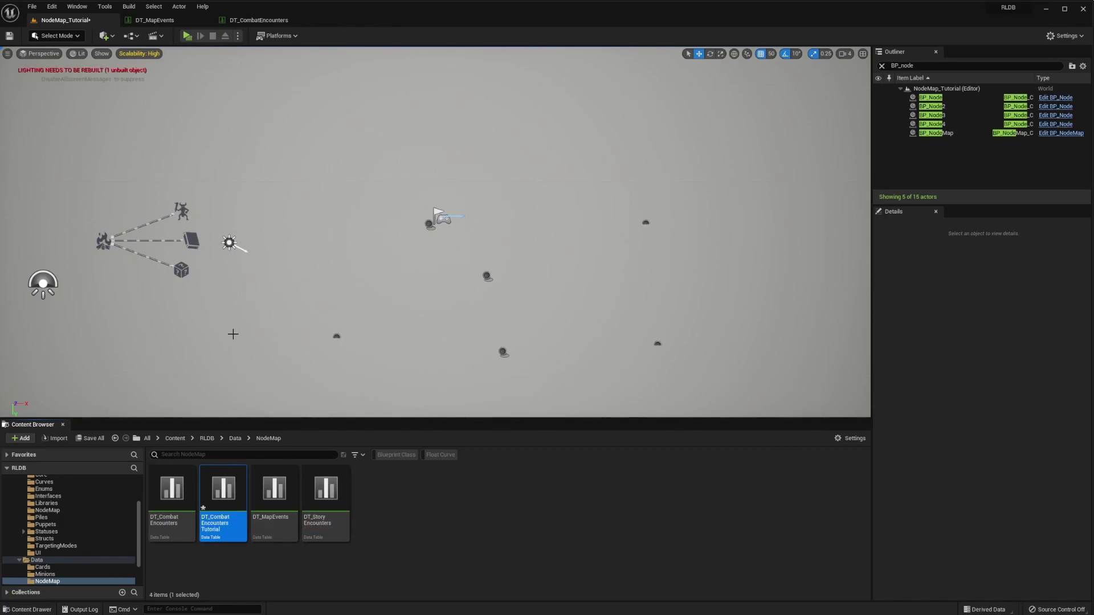
# - Open DT_CombatEncountersTutorial and remove its first nine rows, from Troll to SpiderQueen, keeping only TrollSpider
pyautogui.doubleClick(231, 497)
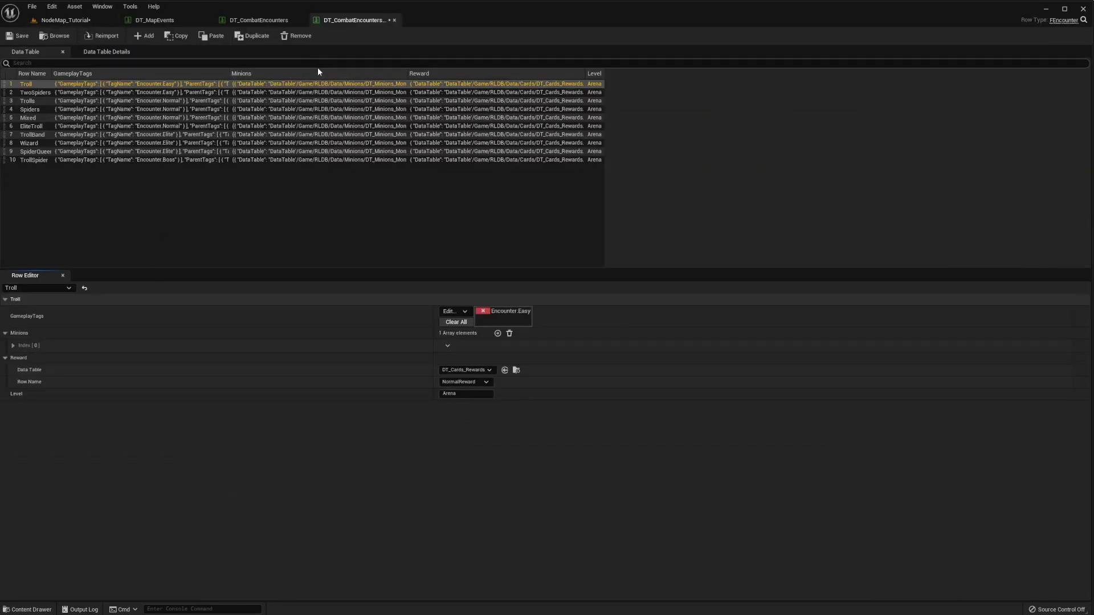
pyautogui.click(63, 20)
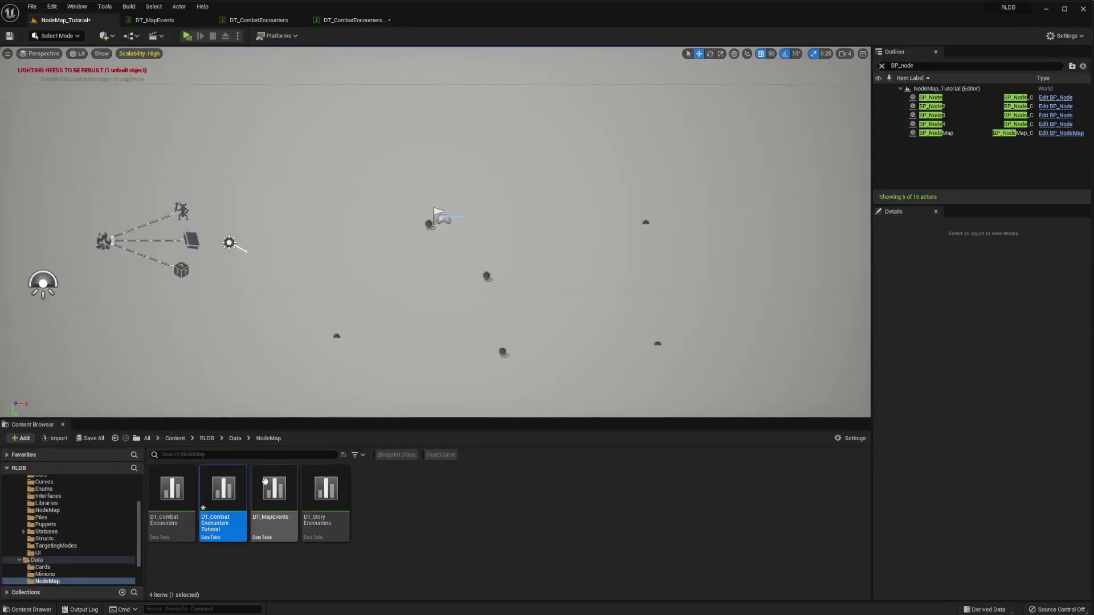
pyautogui.doubleClick(223, 496)
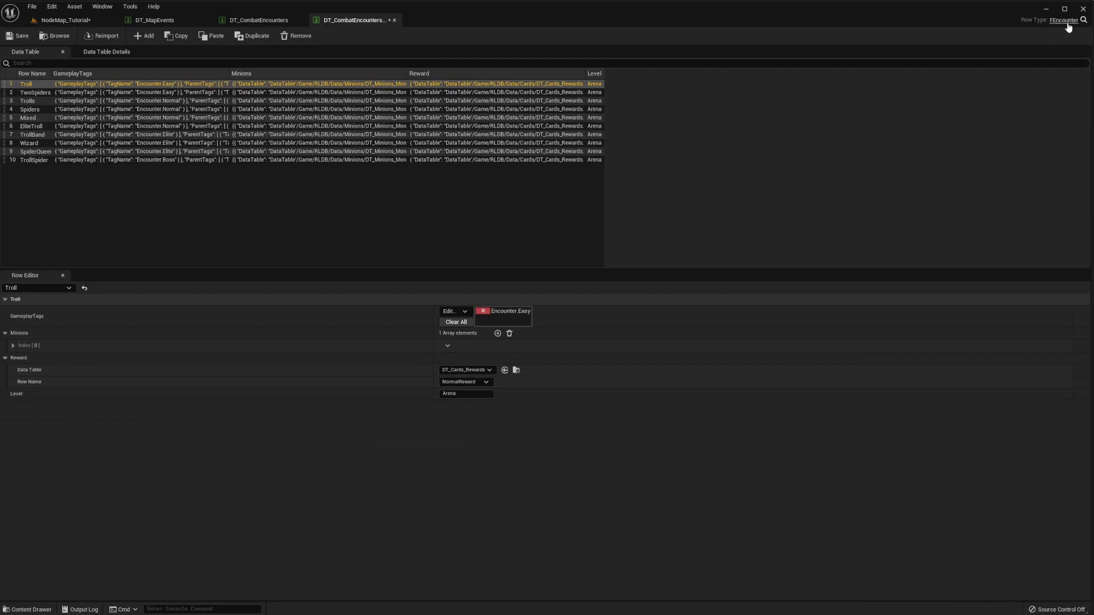
pyautogui.click(302, 36)
pyautogui.click(302, 36)
pyautogui.click(302, 35)
pyautogui.click(302, 36)
pyautogui.click(302, 36)
pyautogui.click(302, 35)
pyautogui.click(302, 35)
pyautogui.click(302, 35)
pyautogui.click(302, 35)
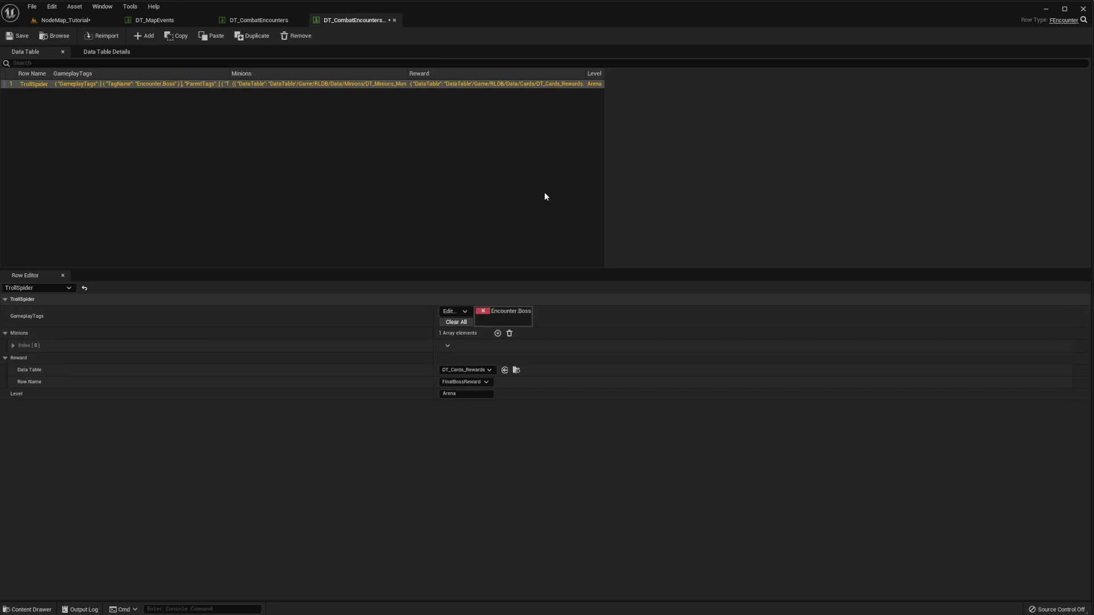
# - Set the TrollSpider row's first minion to Spider, and add and expand a second, empty minion entry
pyautogui.click(461, 312)
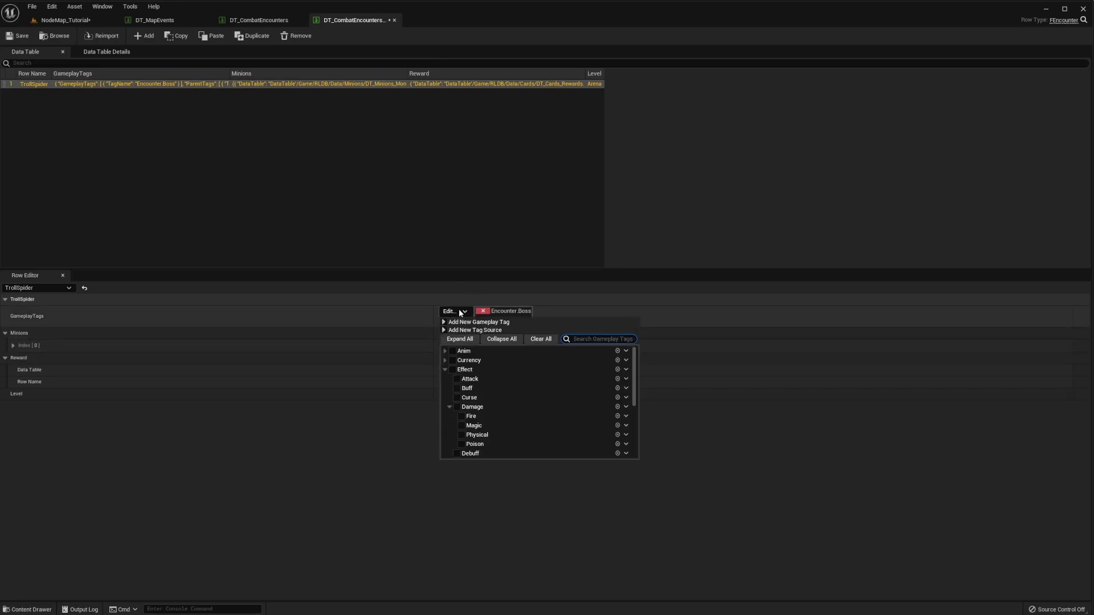
pyautogui.click(460, 311)
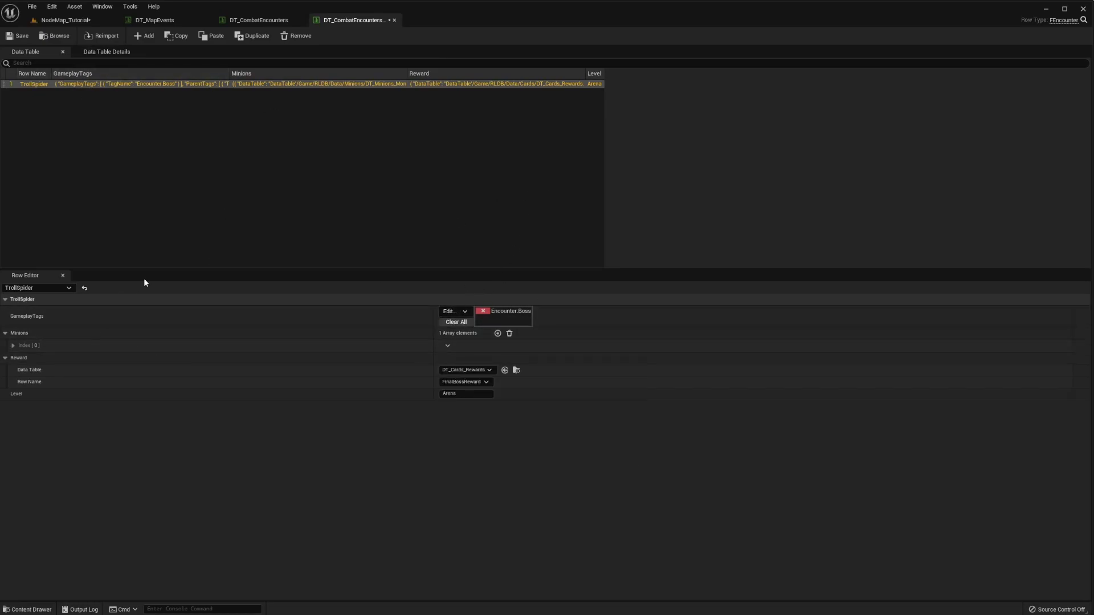
pyautogui.click(13, 346)
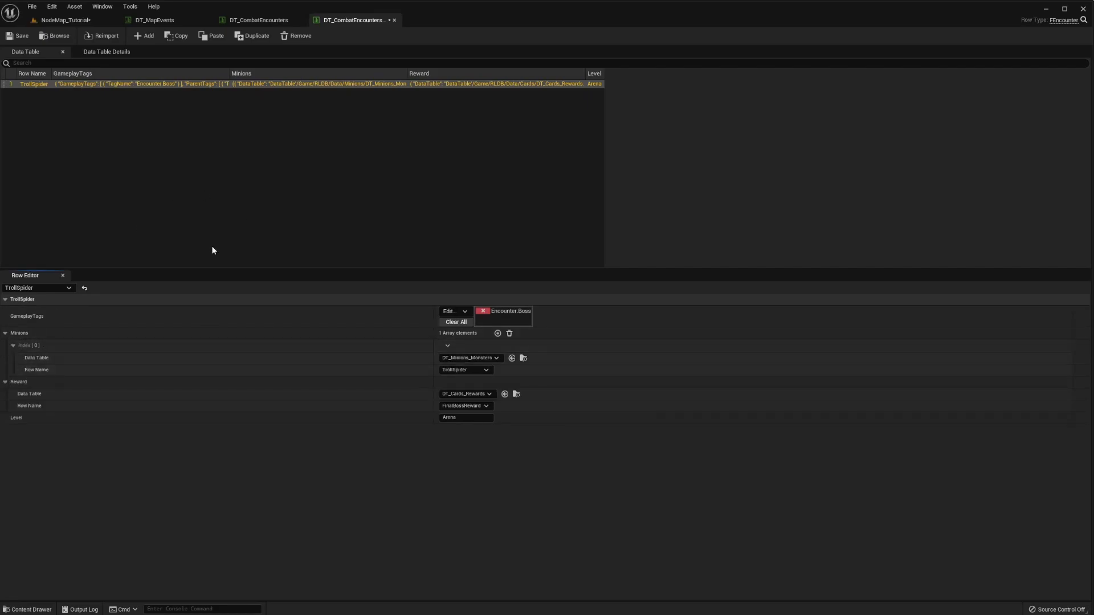
pyautogui.click(476, 369)
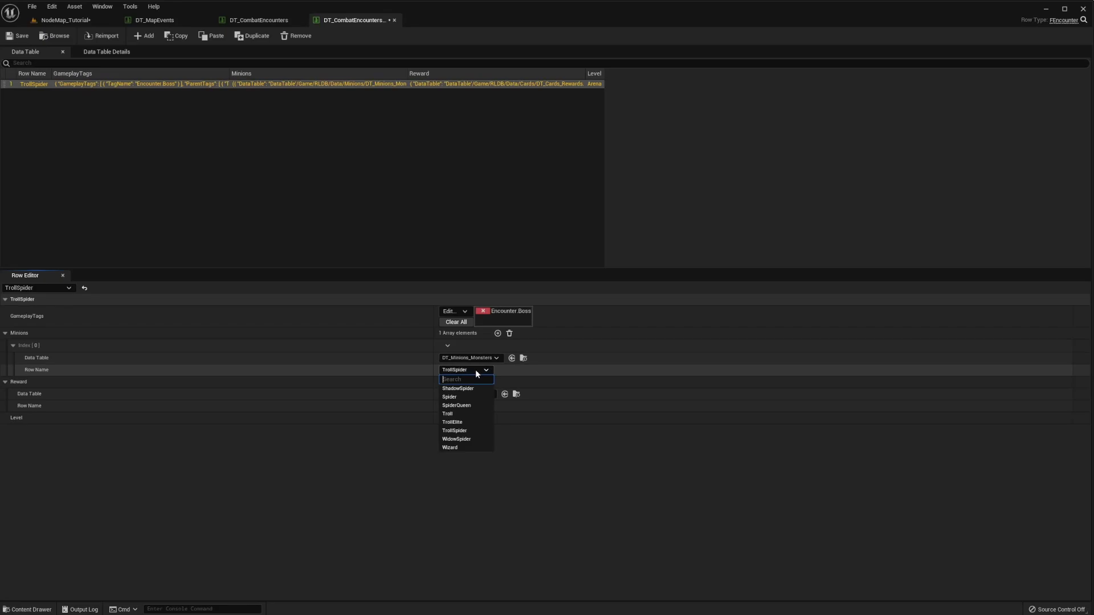
pyautogui.click(467, 397)
pyautogui.click(498, 334)
pyautogui.click(13, 383)
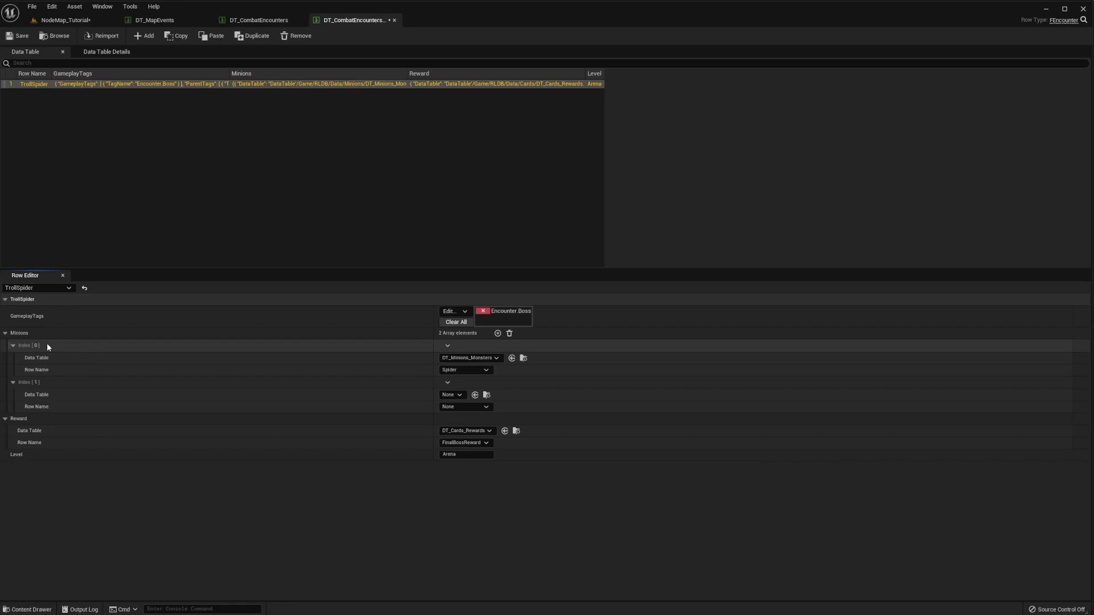
pyautogui.rightClick(24, 299)
pyautogui.rightClick(13, 317)
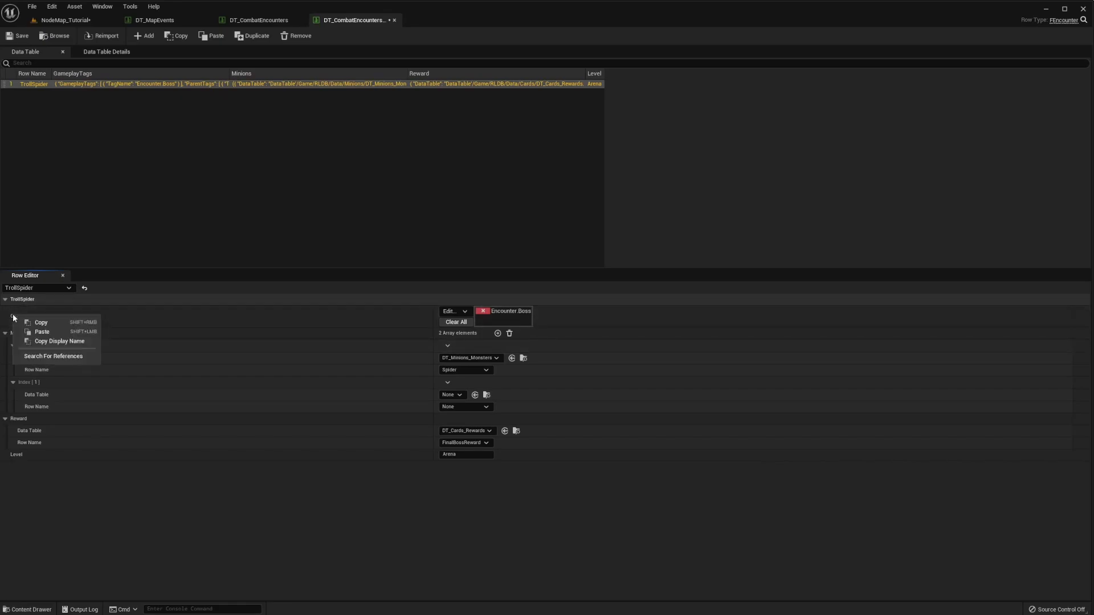
pyautogui.rightClick(130, 335)
pyautogui.click(40, 333)
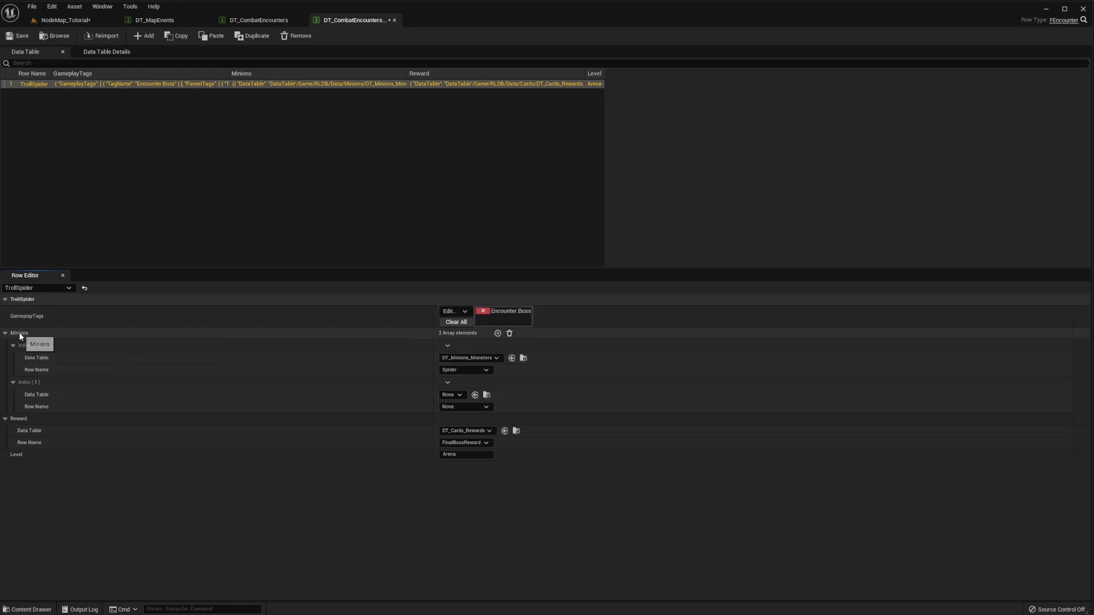
pyautogui.rightClick(23, 334)
pyautogui.click(138, 347)
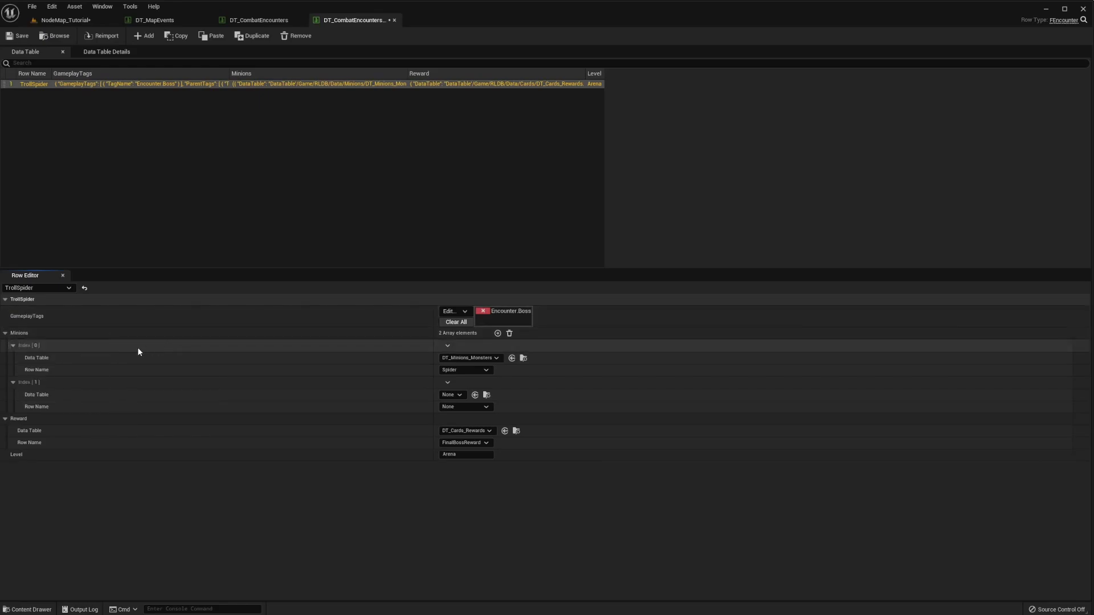
pyautogui.rightClick(138, 347)
pyautogui.click(178, 386)
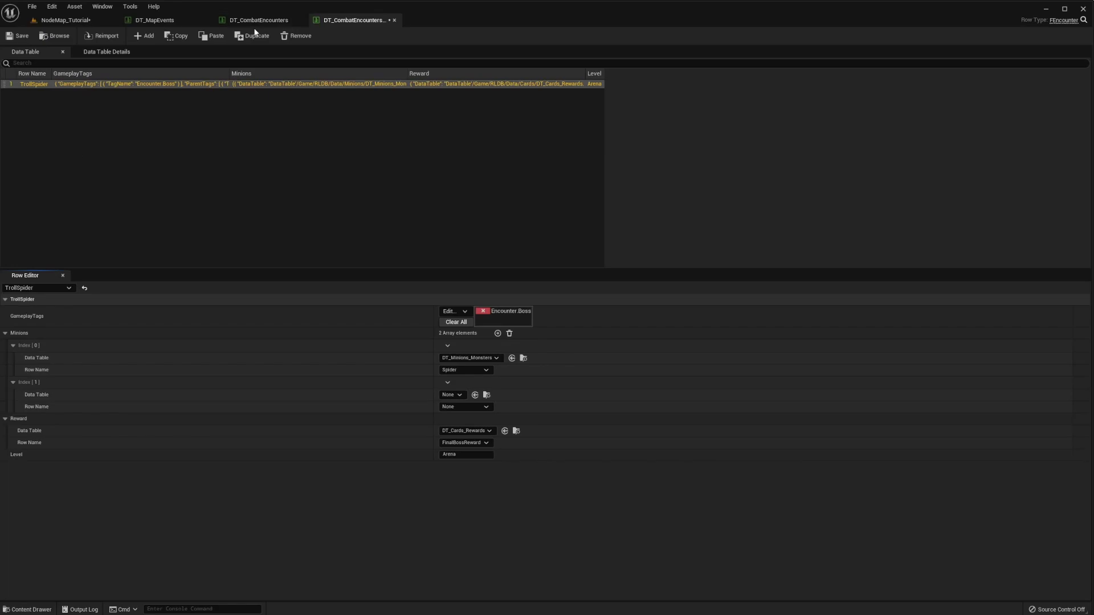
pyautogui.click(272, 21)
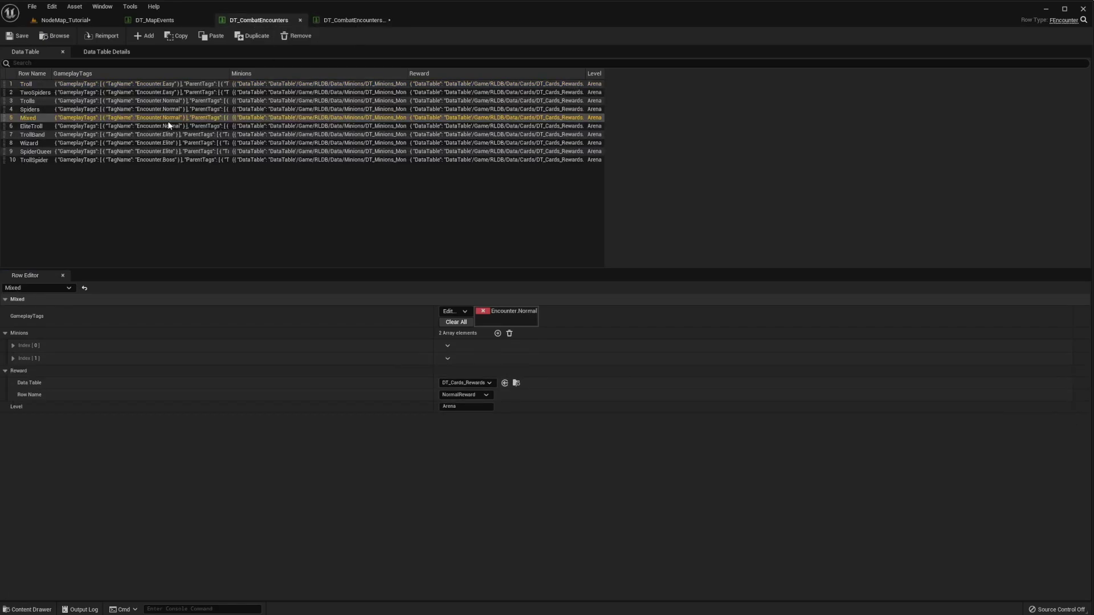
pyautogui.click(351, 20)
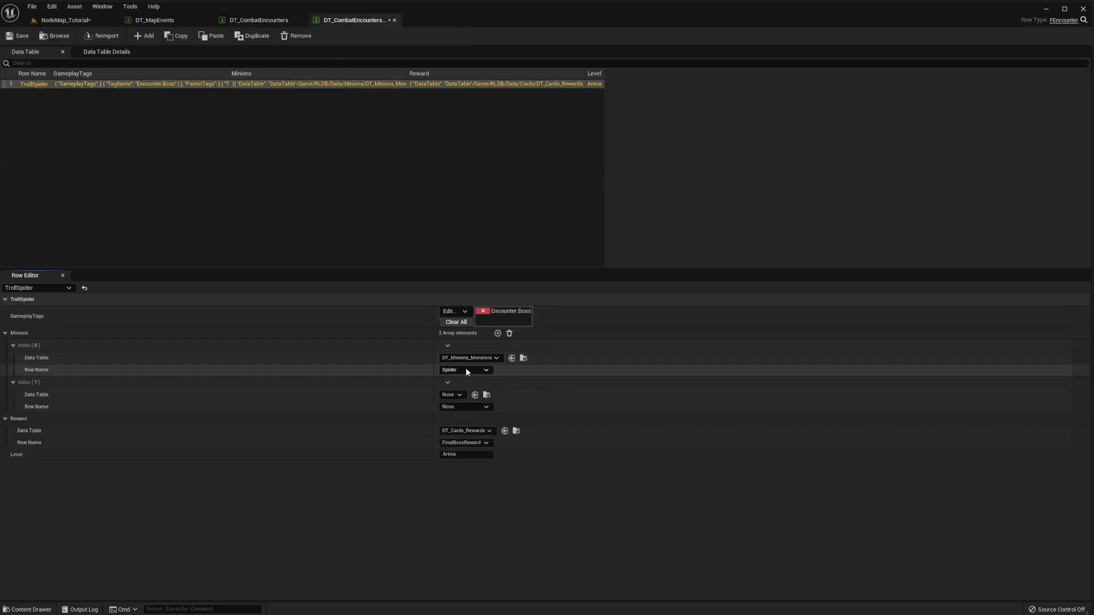
# - Copy the TrollSpider row's first minion entry onto the second one, and set the second minion's row name to Wizard
pyautogui.rightClick(25, 344)
pyautogui.click(67, 388)
pyautogui.rightClick(30, 381)
pyautogui.click(65, 430)
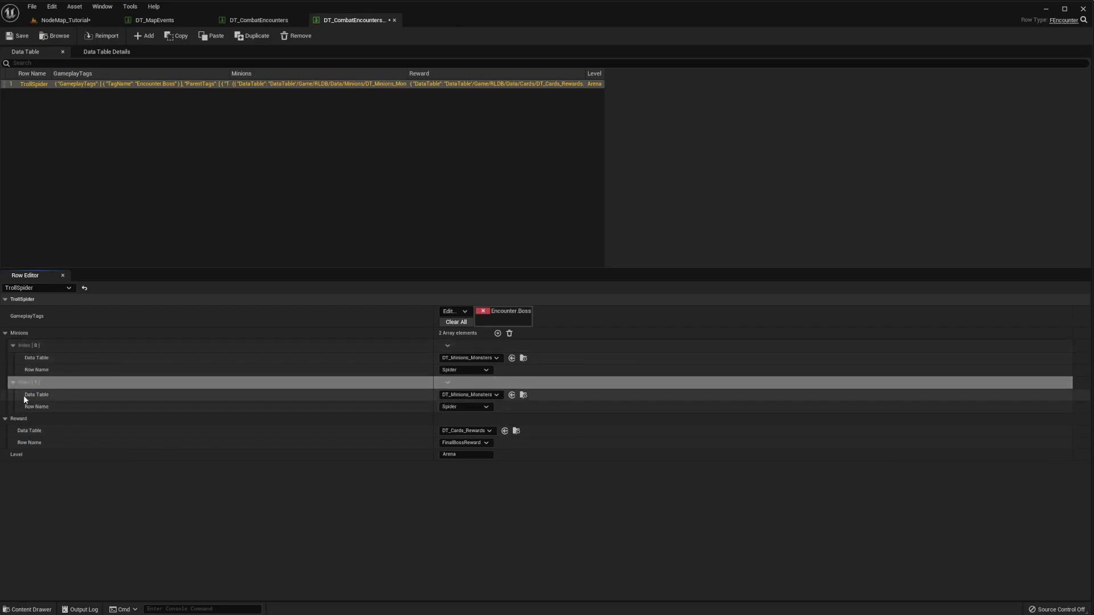
pyautogui.click(467, 408)
pyautogui.click(459, 483)
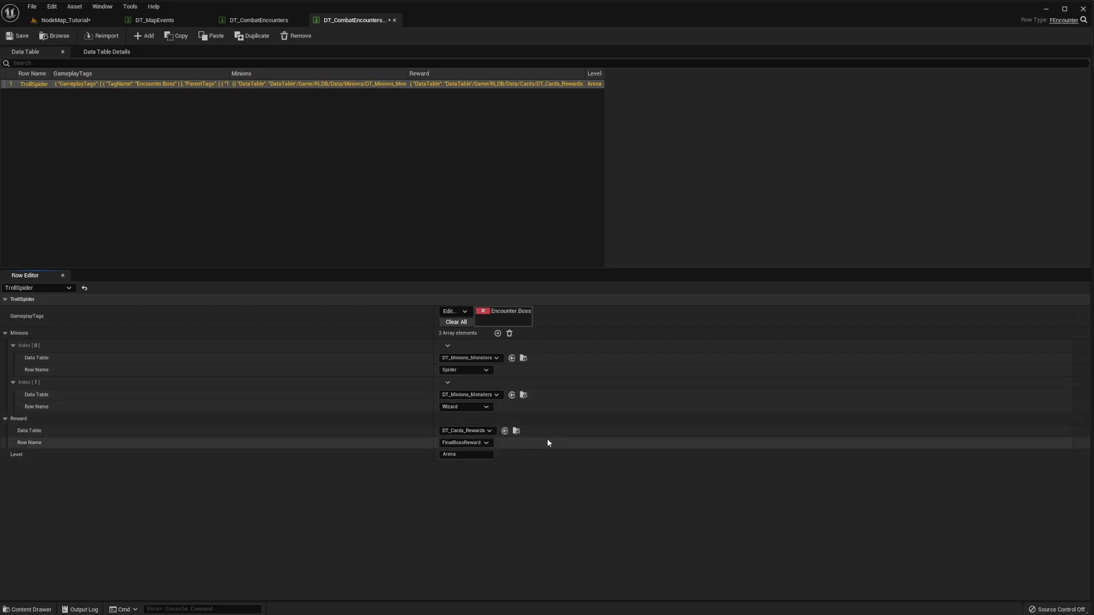
# - Set the TrollSpider encounter's reward row to EliteReward, saving the table, and rename the encounter row as Tutorial
pyautogui.click(465, 442)
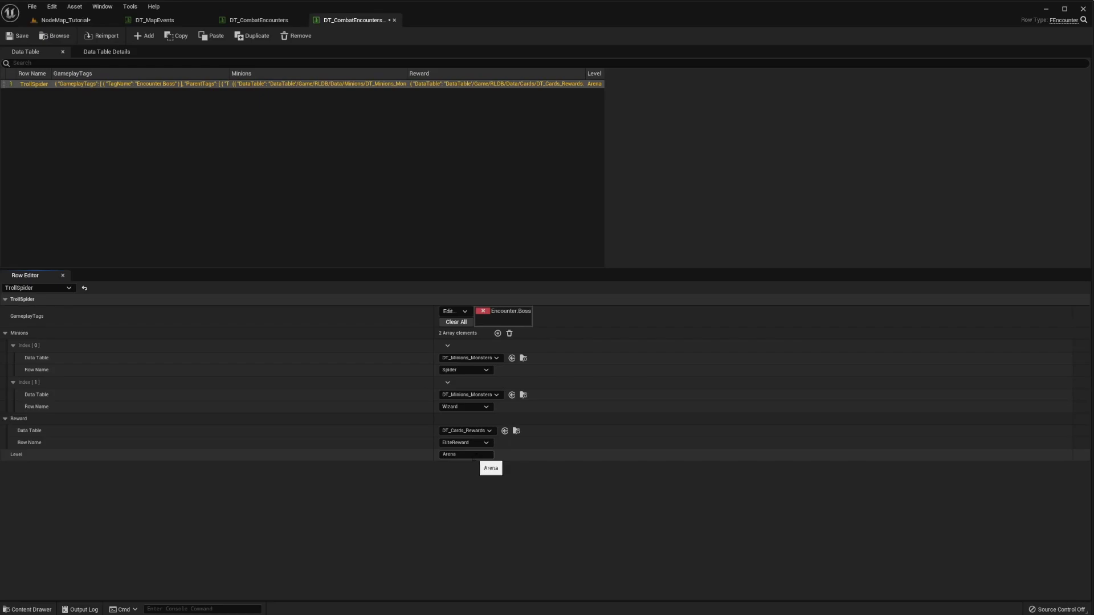
pyautogui.click(21, 36)
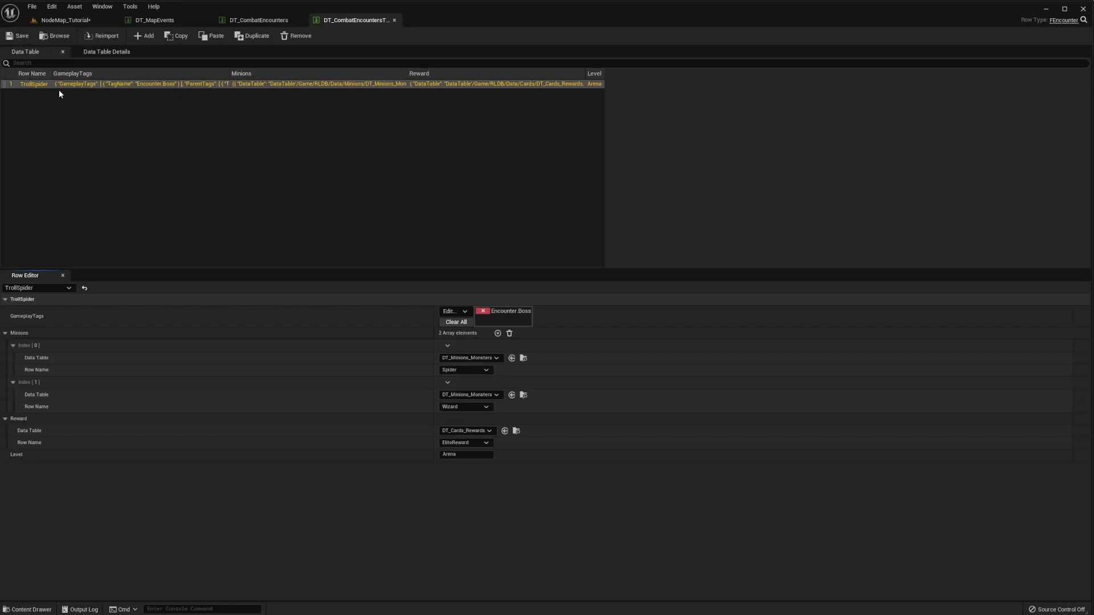
pyautogui.doubleClick(36, 86)
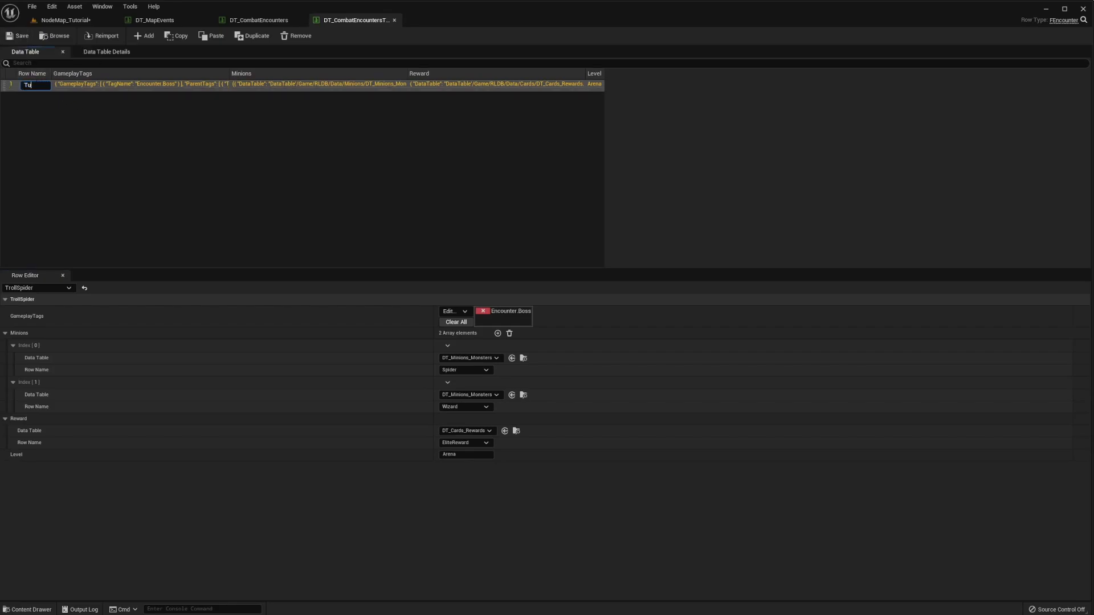
pyautogui.write('Tutorial')
pyautogui.press('Return')
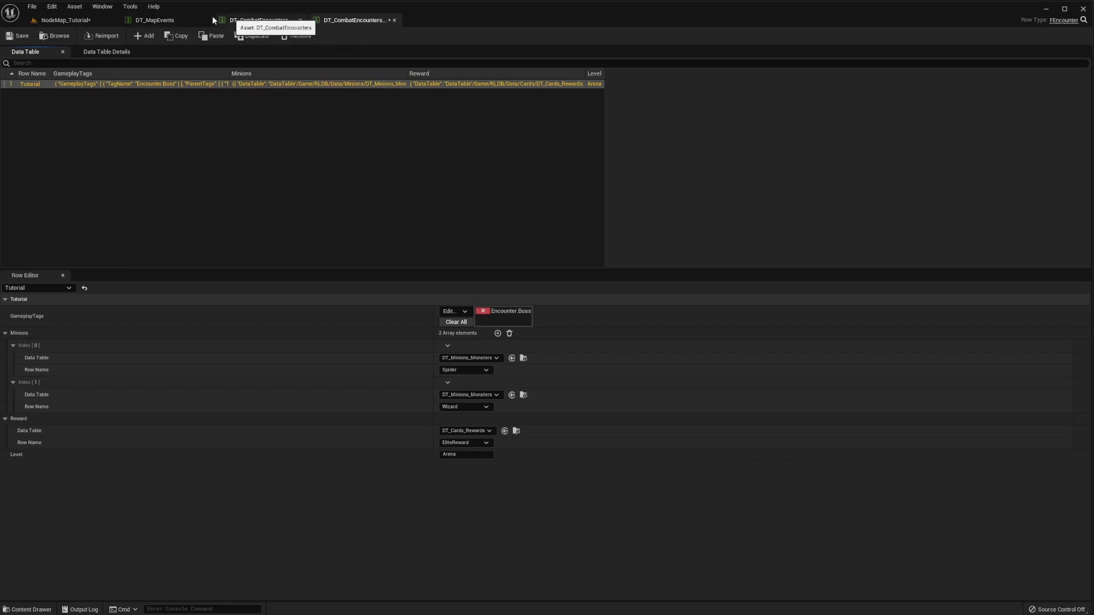
# - In DT_MapEvents, assign DT_CombatEncountersTutorial as the Tutorial row's encounter table, remove all its tag weights, and save the table
pyautogui.click(166, 20)
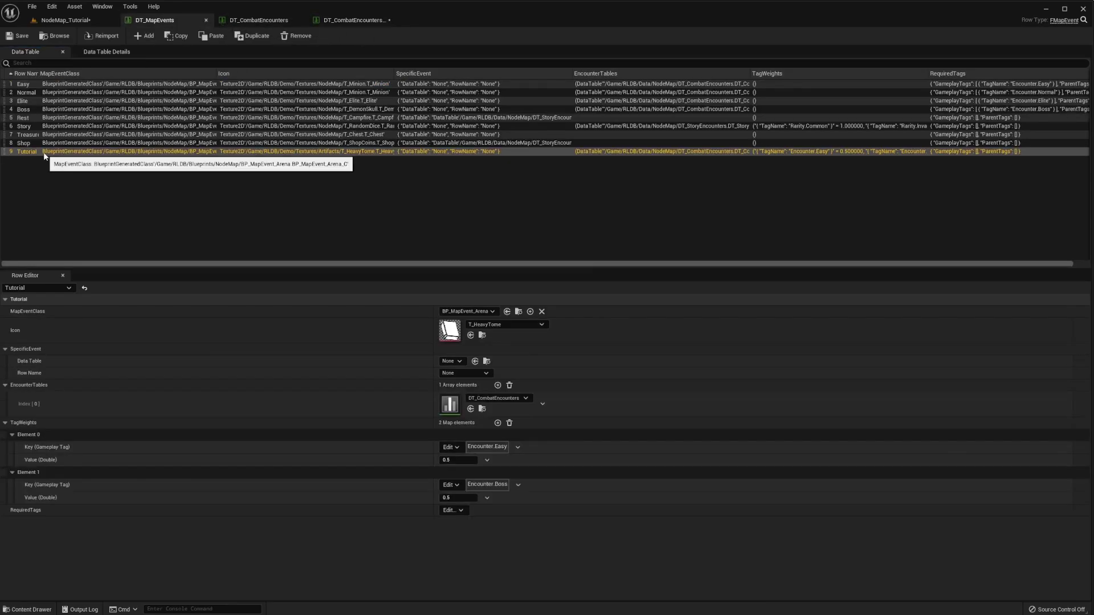
pyautogui.click(502, 400)
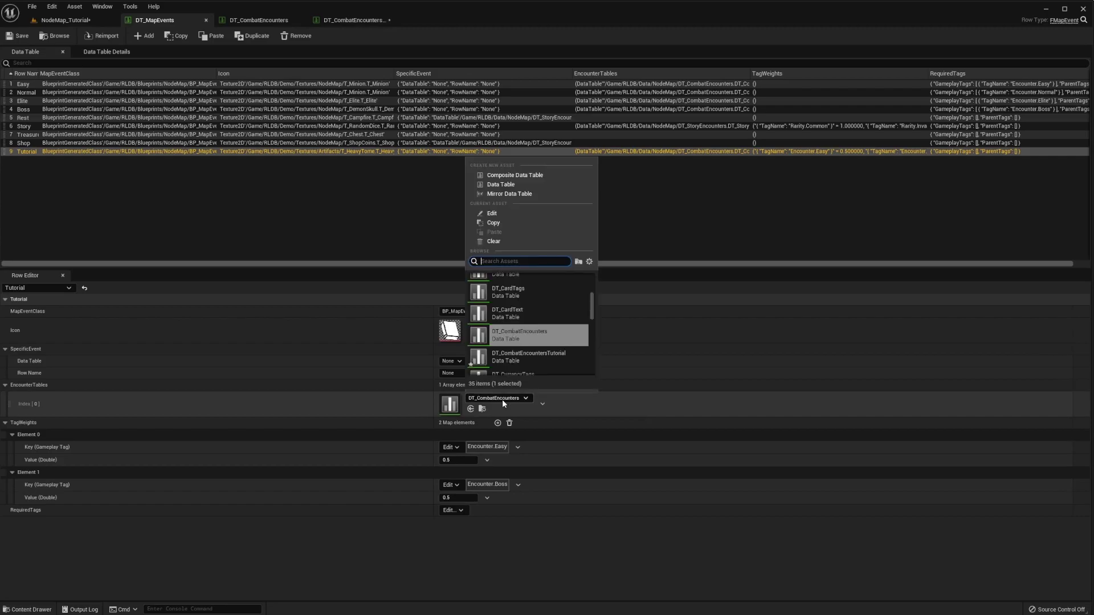
pyautogui.click(536, 356)
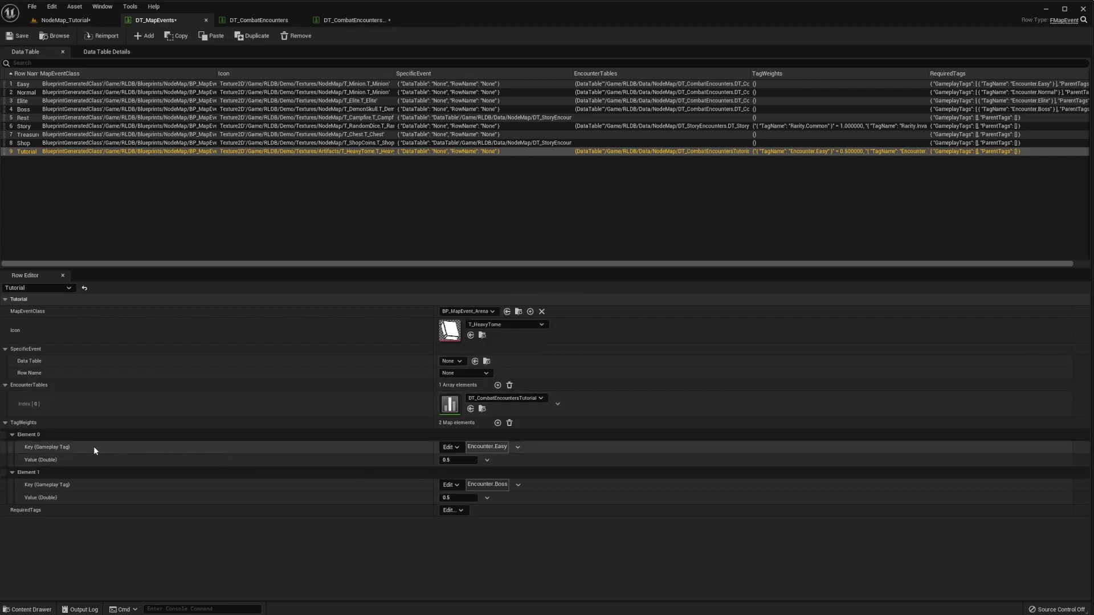
pyautogui.click(509, 424)
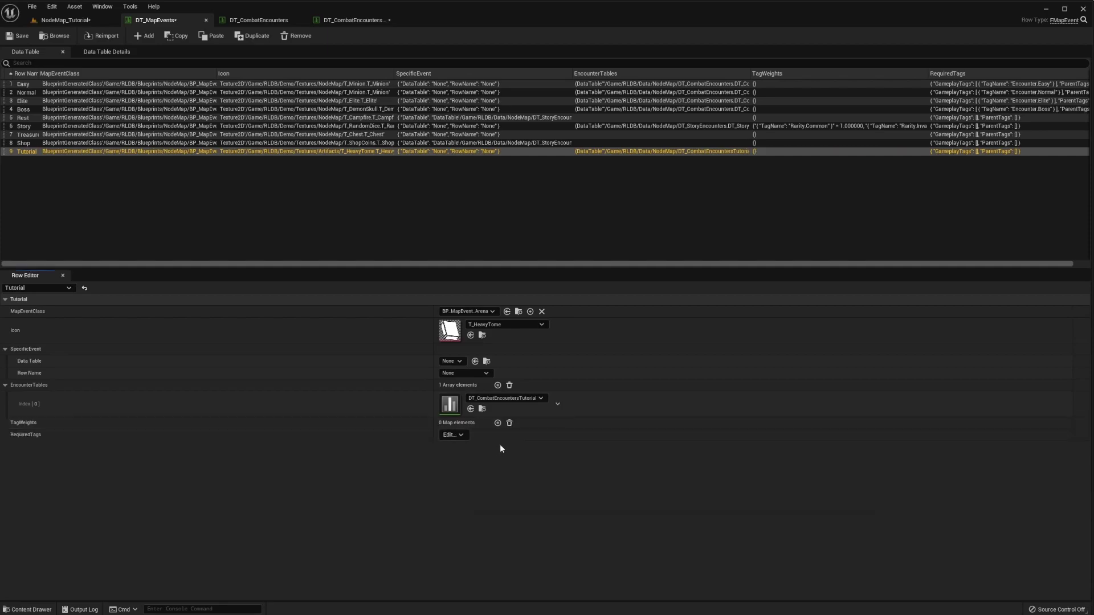
pyautogui.click(20, 36)
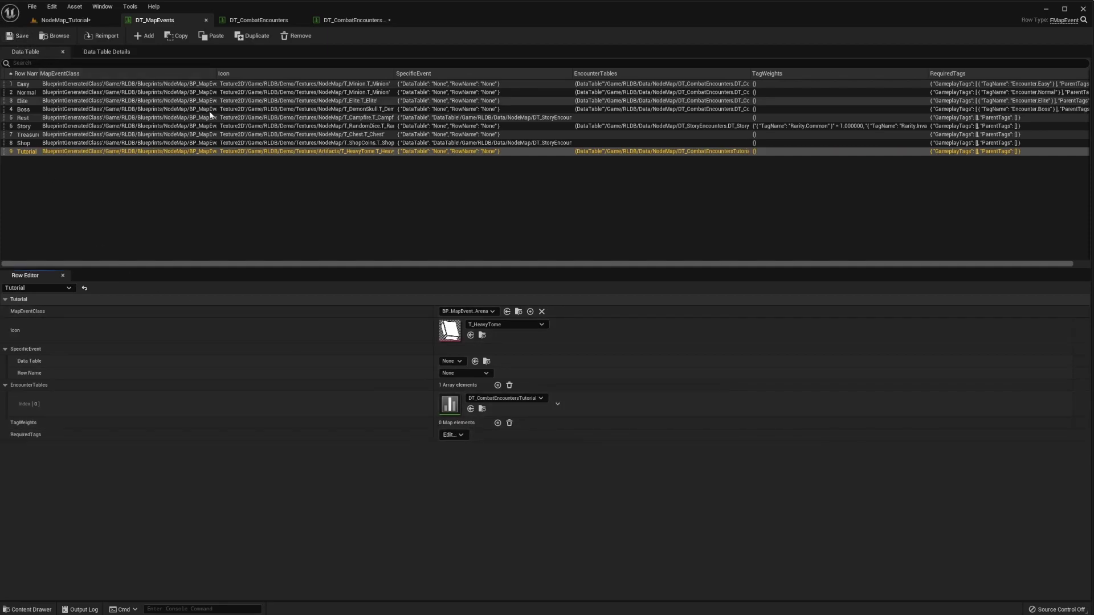
# - Play-test NodeMap_Tutorial by entering the book-icon Tutorial node to check its combat encounter, and end the play session
pyautogui.click(72, 22)
pyautogui.click(194, 35)
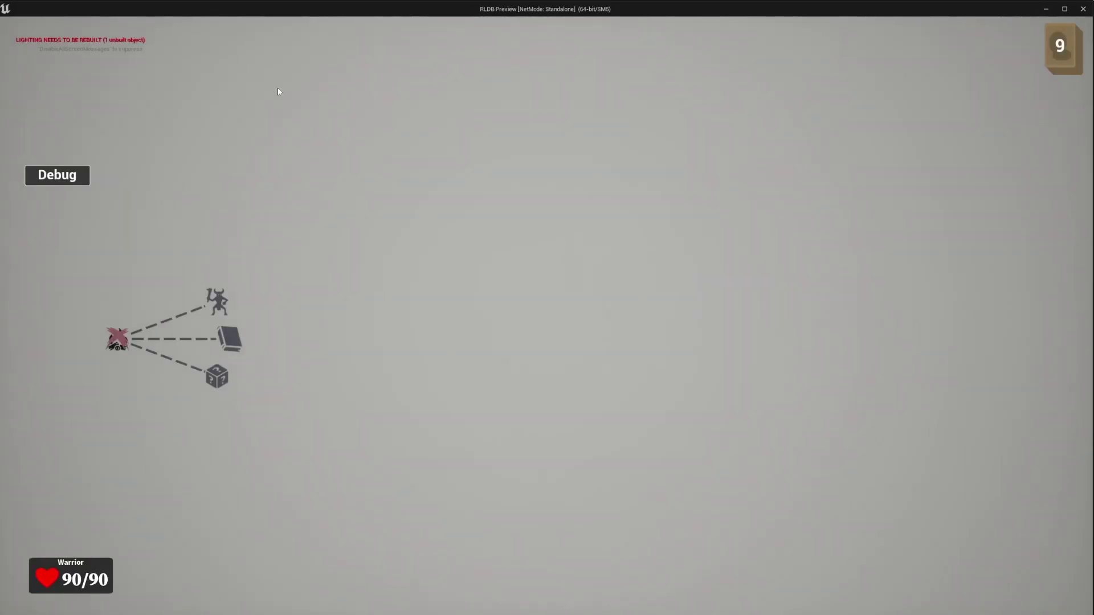
pyautogui.click(230, 340)
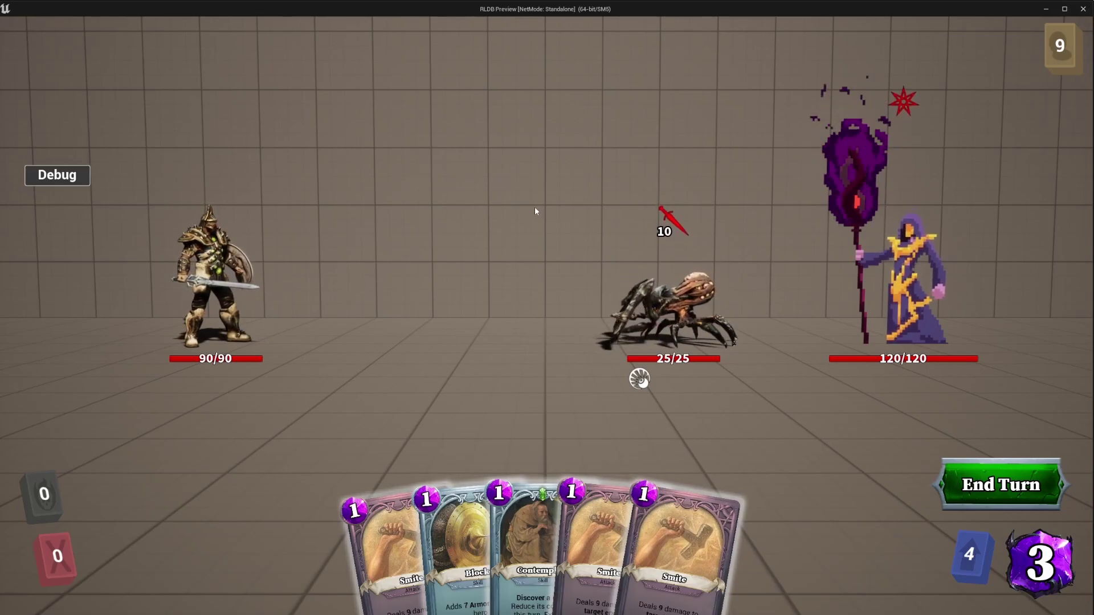
pyautogui.press('Escape')
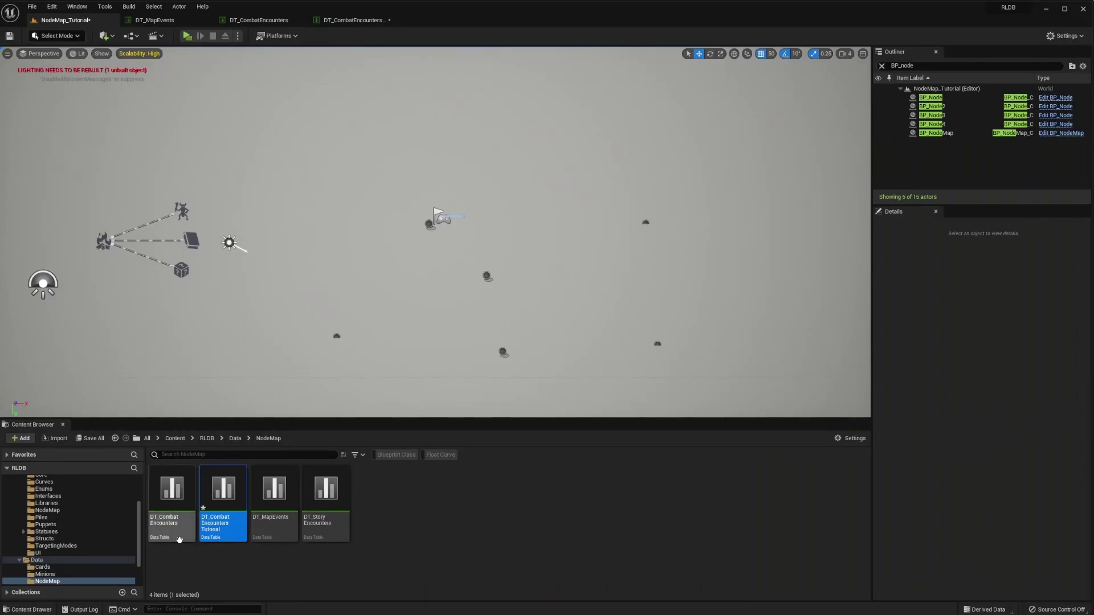
# - Open DT_Cards from the Cards data folder, raise the Smite card's attack EffectValue, and save the table
pyautogui.click(52, 568)
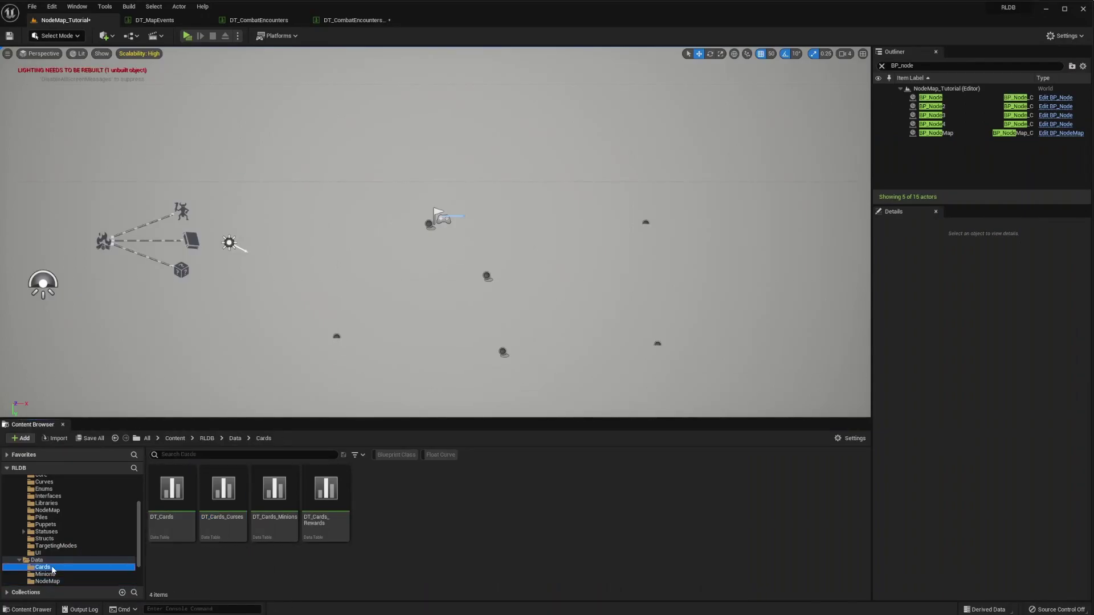
pyautogui.doubleClick(165, 510)
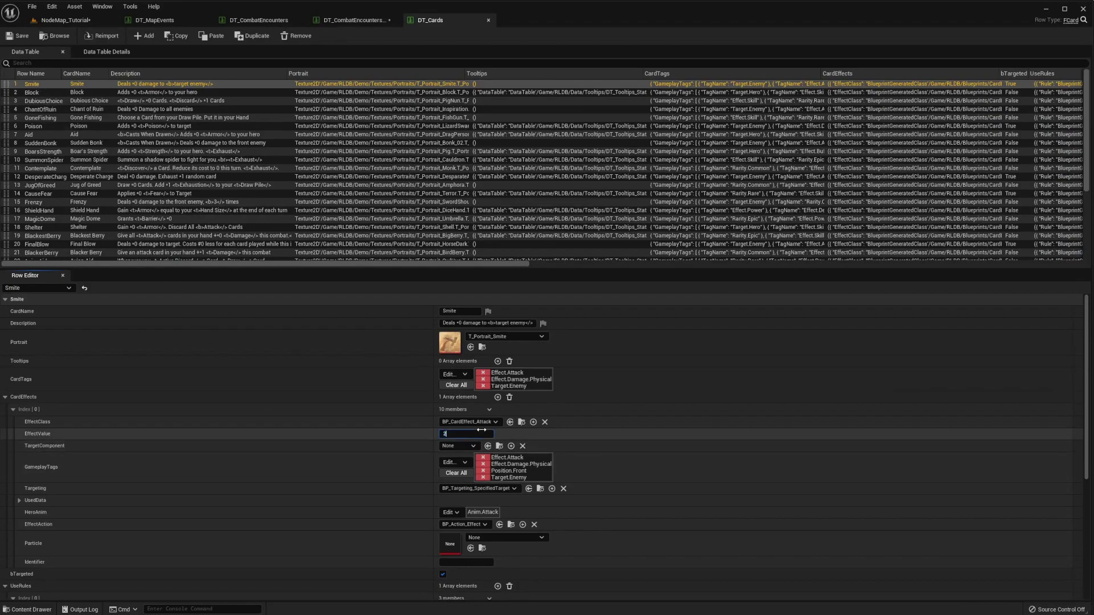
pyautogui.click(17, 35)
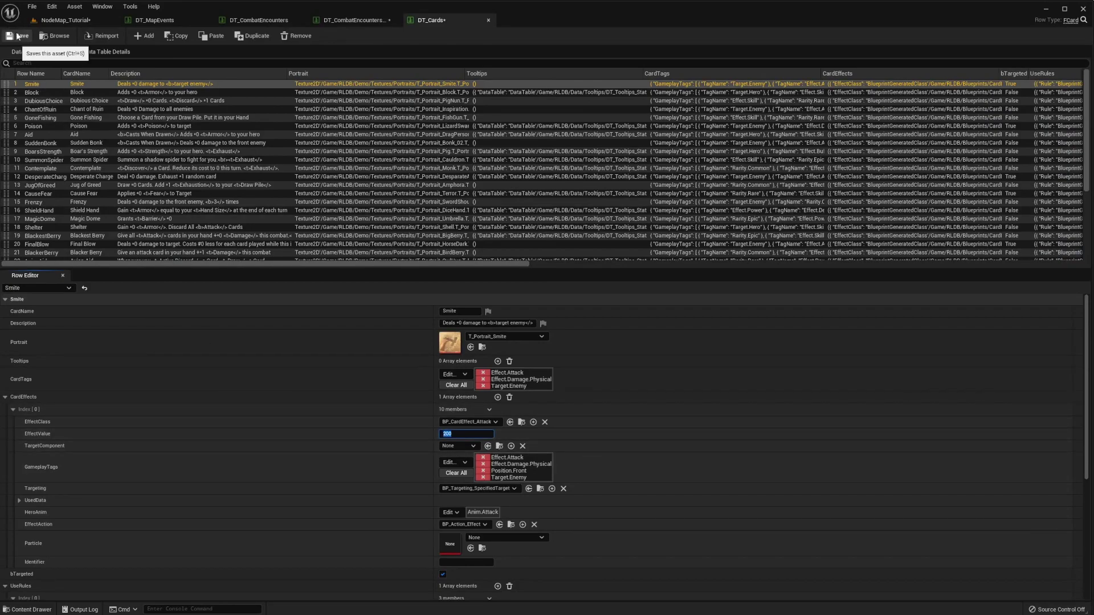
# - Duplicate the Arena level in the Maps folder and name the copy Arena2
pyautogui.click(64, 20)
pyautogui.scroll(-3, 48, 576)
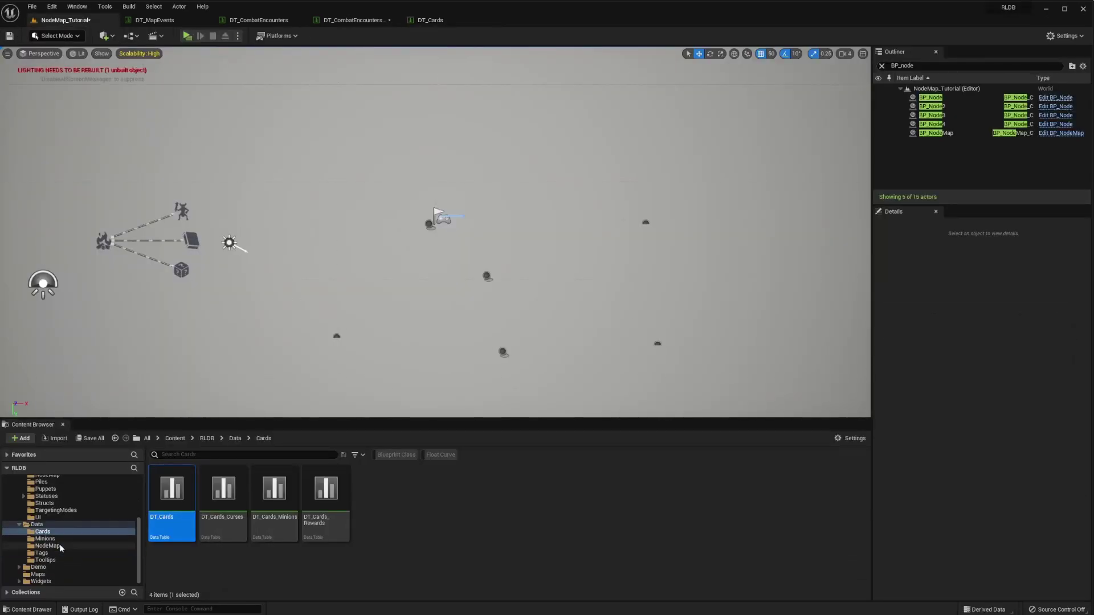
pyautogui.click(45, 575)
pyautogui.rightClick(171, 490)
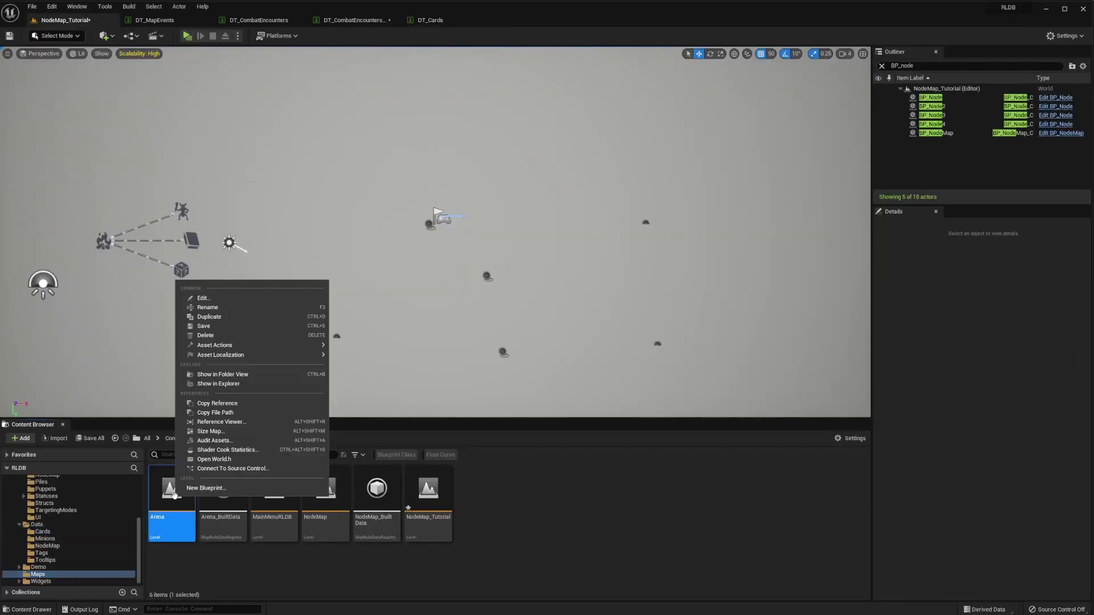
pyautogui.click(246, 321)
pyautogui.write('Arena2')
pyautogui.press('Return')
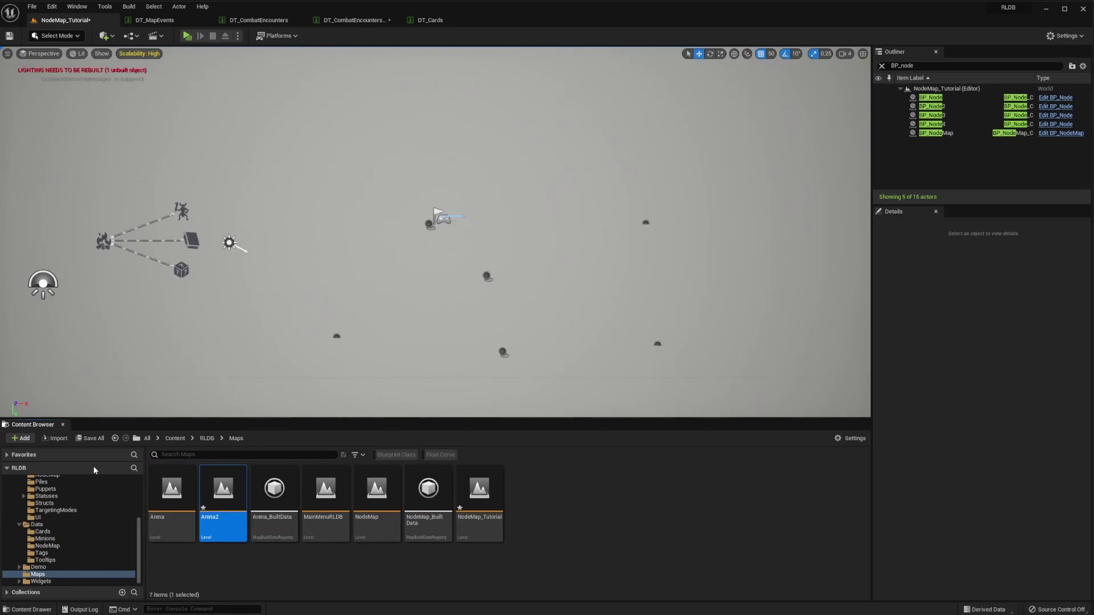
# - Open the Arena2 level, saving the pending changes to the other assets
pyautogui.doubleClick(221, 490)
pyautogui.click(356, 414)
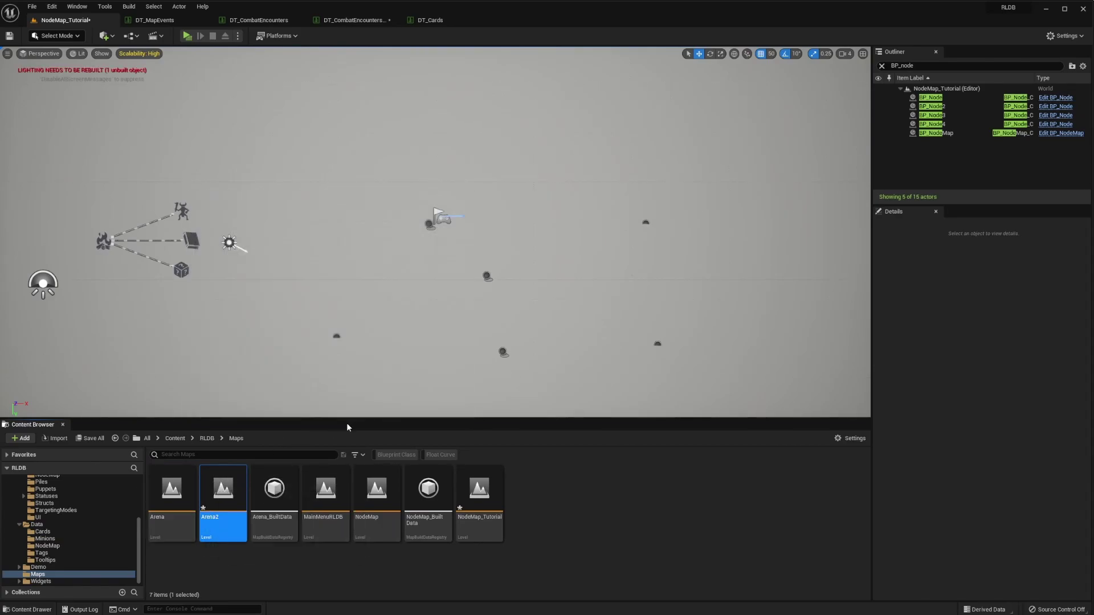
pyautogui.press('w')
pyautogui.moveTo(164, 94); pyautogui.dragTo(174, 134, button='right')
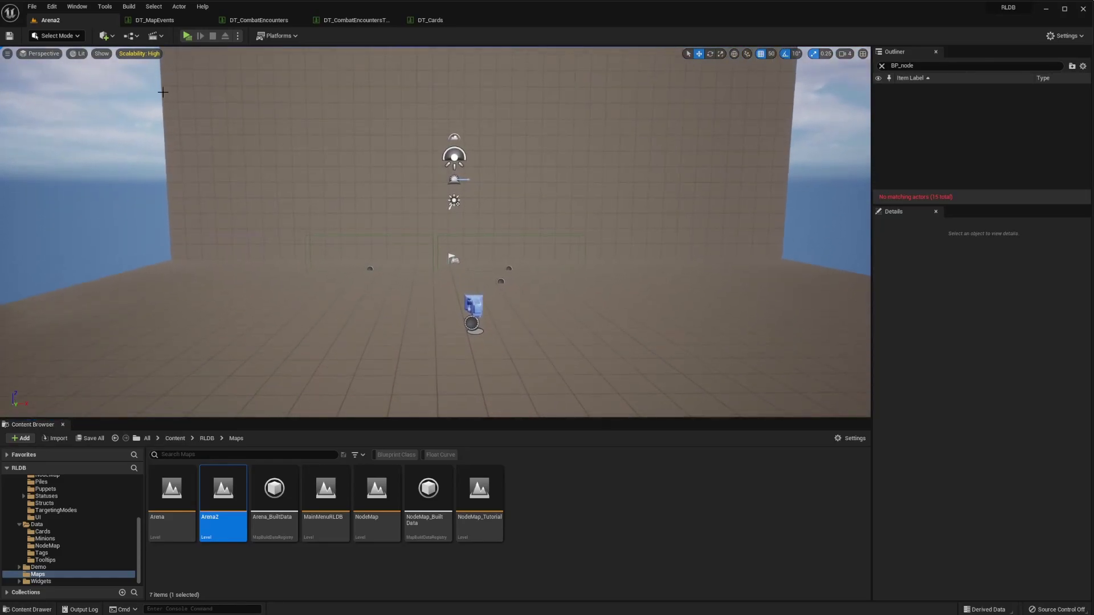
# - Place a cube, a cylinder, two spheres and two cones in the air before Arena2's back wall, and save the level
pyautogui.click(72, 37)
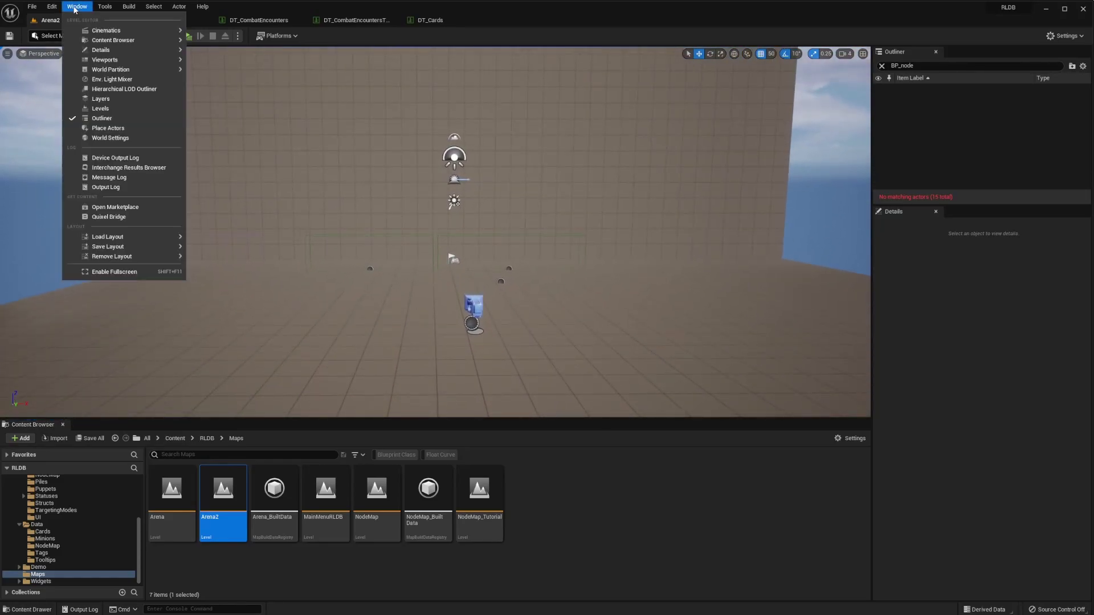
pyautogui.click(135, 121)
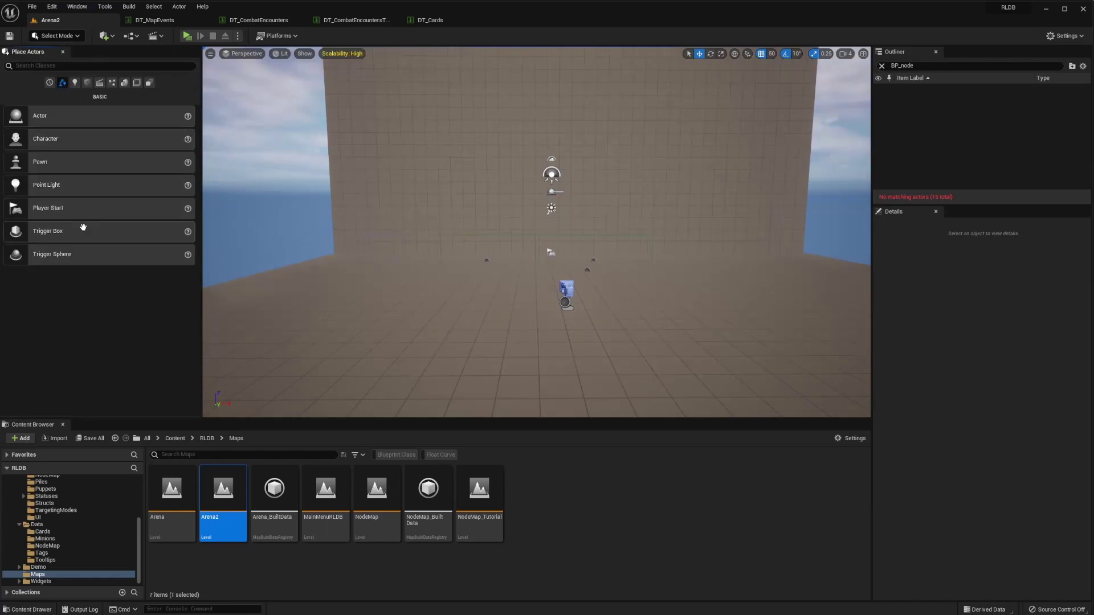
pyautogui.click(87, 84)
pyautogui.moveTo(48, 111); pyautogui.dragTo(456, 175)
pyautogui.moveTo(43, 139); pyautogui.dragTo(513, 206)
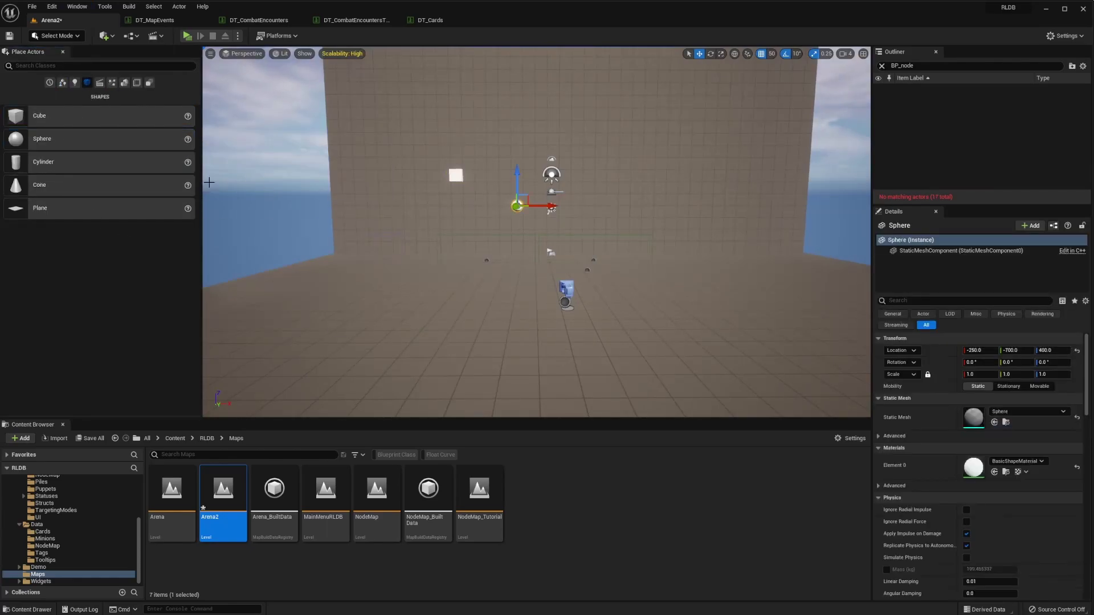
pyautogui.moveTo(43, 162); pyautogui.dragTo(512, 230)
pyautogui.moveTo(91, 187); pyautogui.dragTo(602, 218)
pyautogui.moveTo(48, 139); pyautogui.dragTo(562, 211)
pyautogui.moveTo(57, 162); pyautogui.dragTo(330, 196)
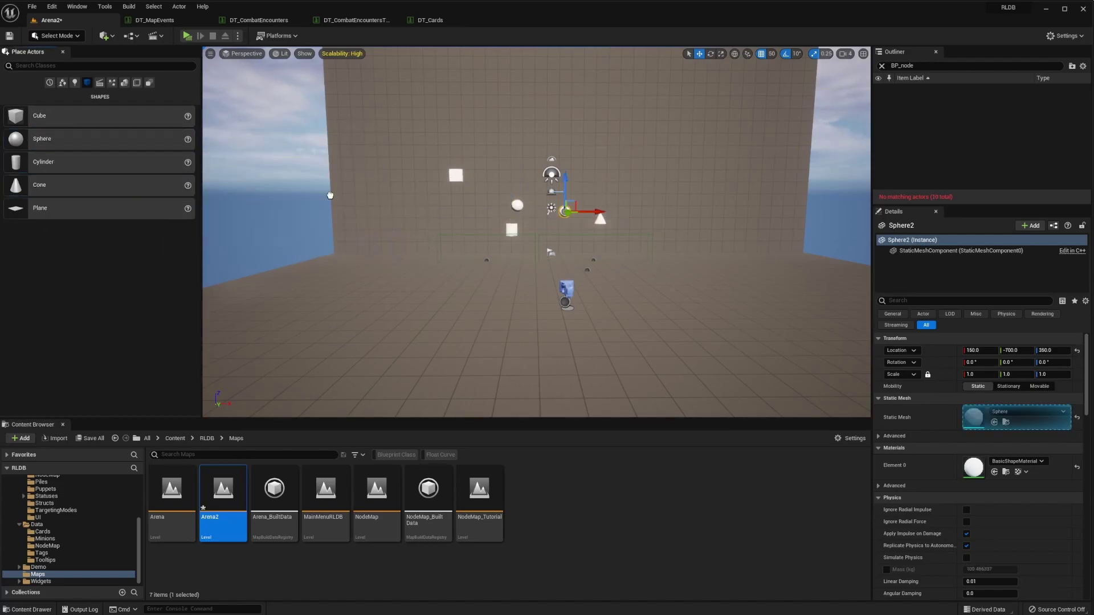
pyautogui.click(600, 207)
pyautogui.click(9, 36)
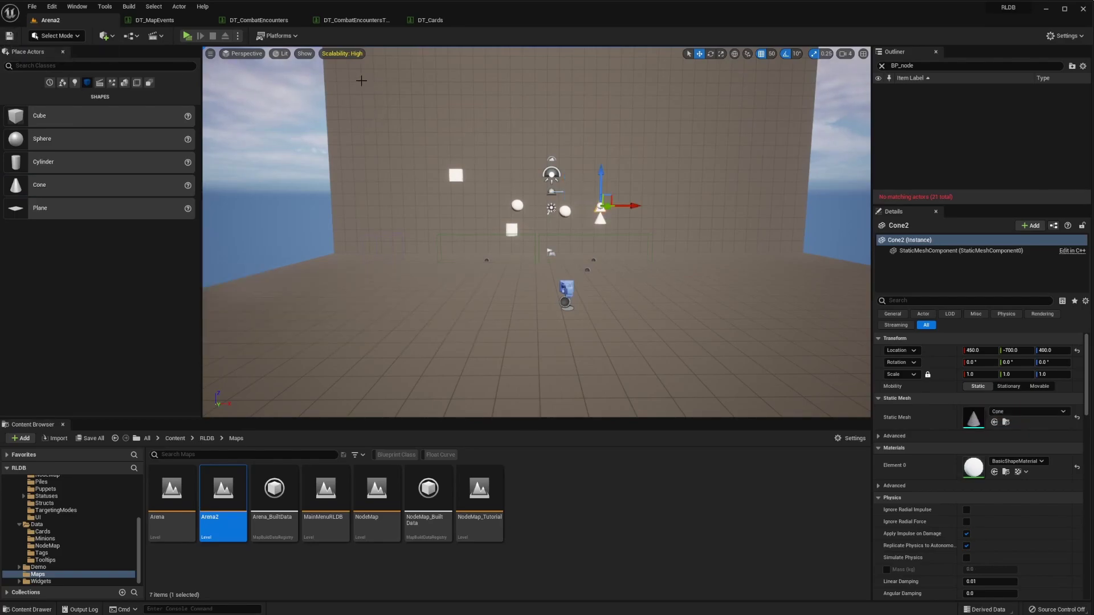
# - In DT_CombatEncountersTutorial, set the Tutorial row's Level to Arena2
pyautogui.click(265, 20)
pyautogui.click(177, 23)
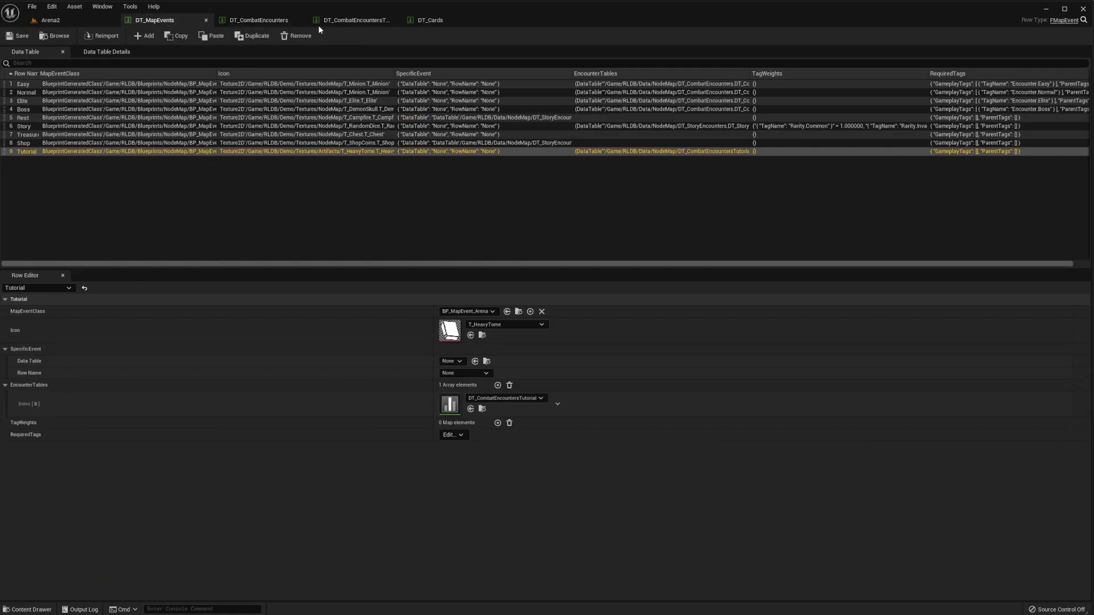
pyautogui.click(353, 21)
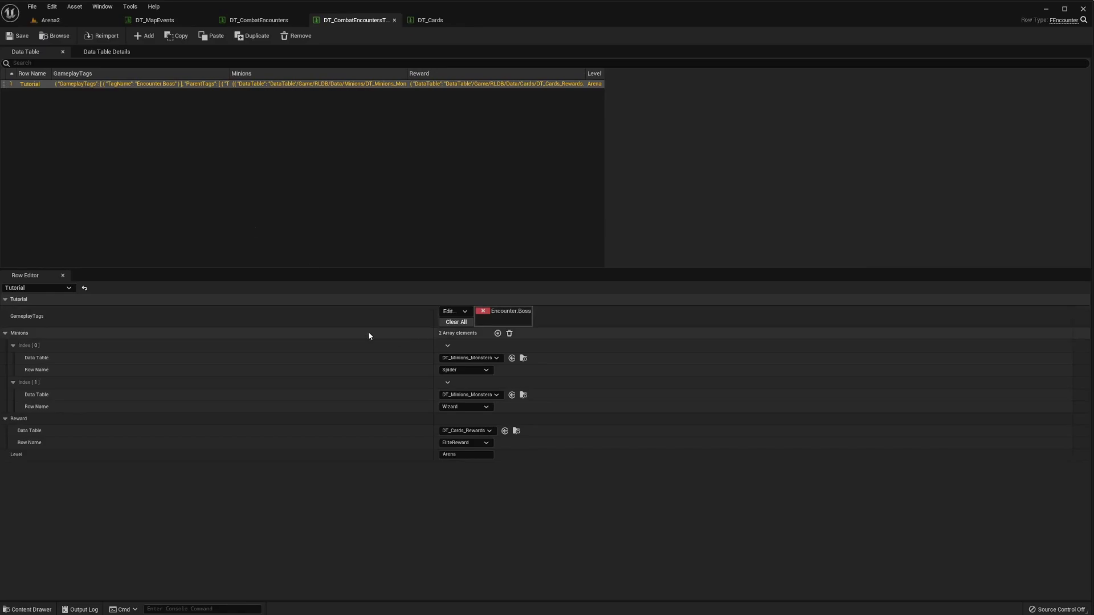
pyautogui.click(466, 455)
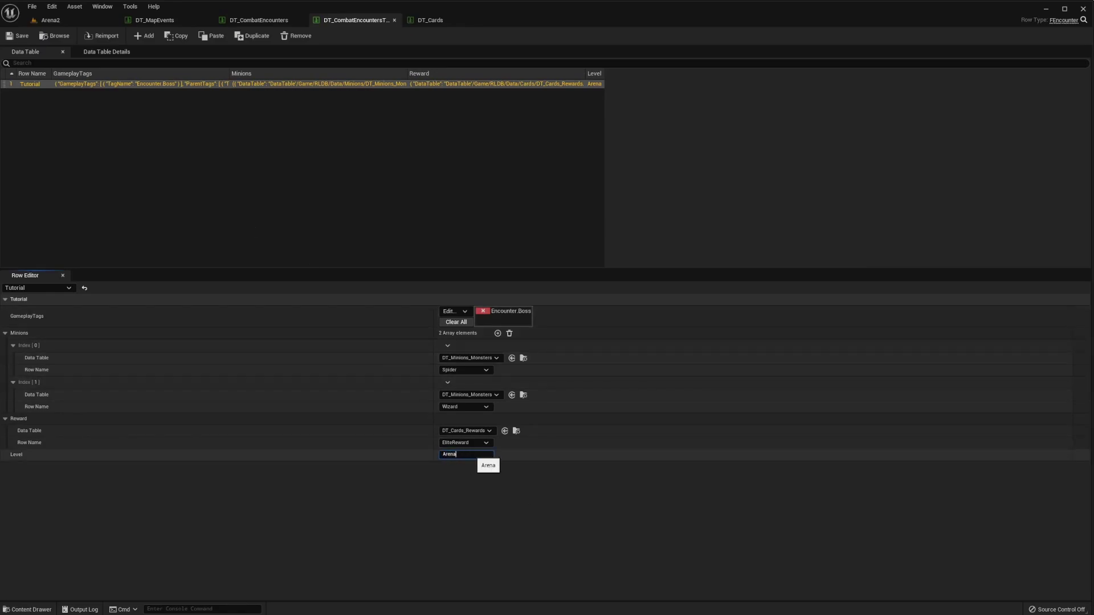
# - Open the NodeMap_Tutorial level from the Maps folder
pyautogui.click(50, 20)
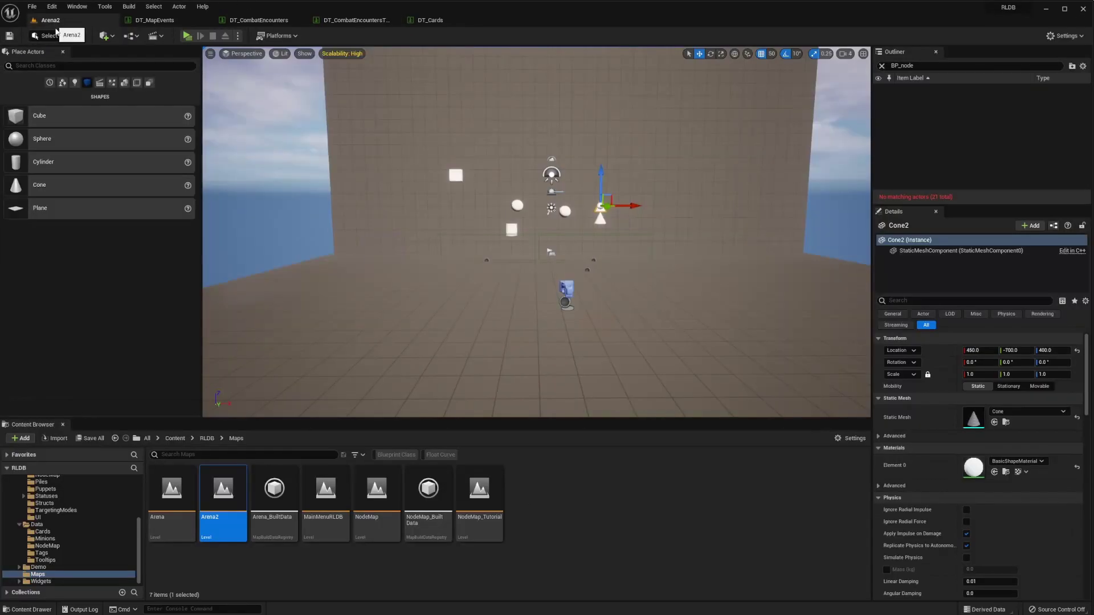
pyautogui.doubleClick(373, 513)
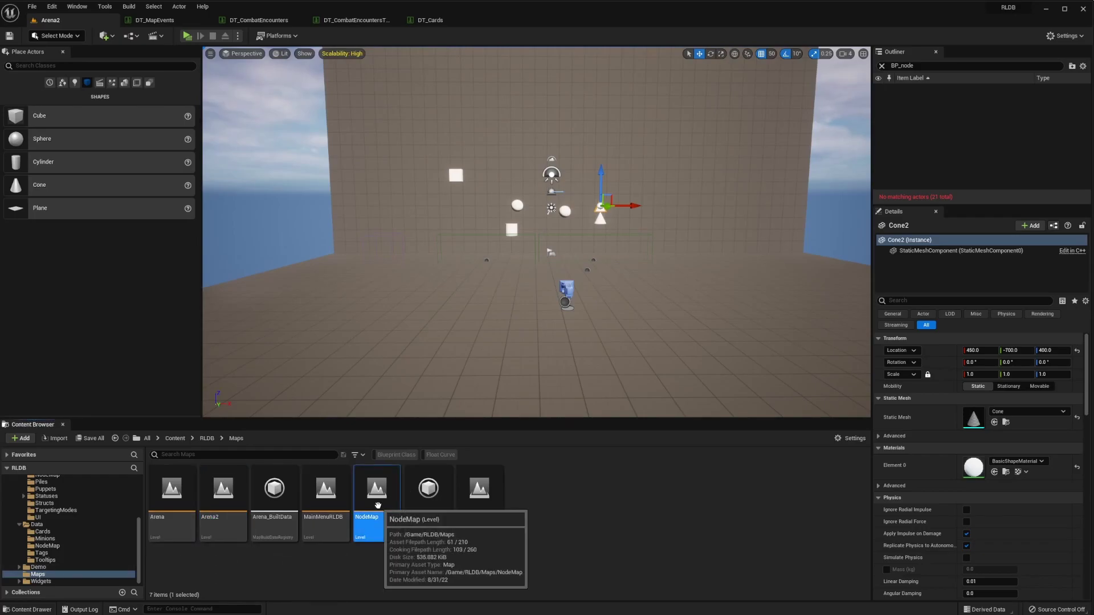
pyautogui.doubleClick(479, 495)
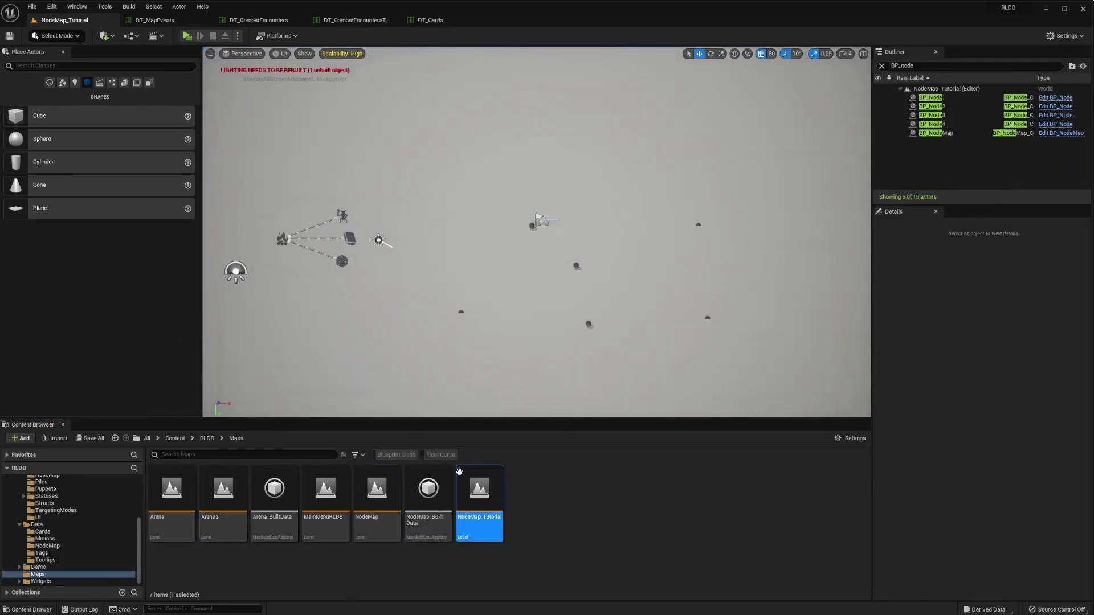
# - Play-test the tutorial encounter, using Smite cards to attack the spider and the wizard
pyautogui.click(187, 35)
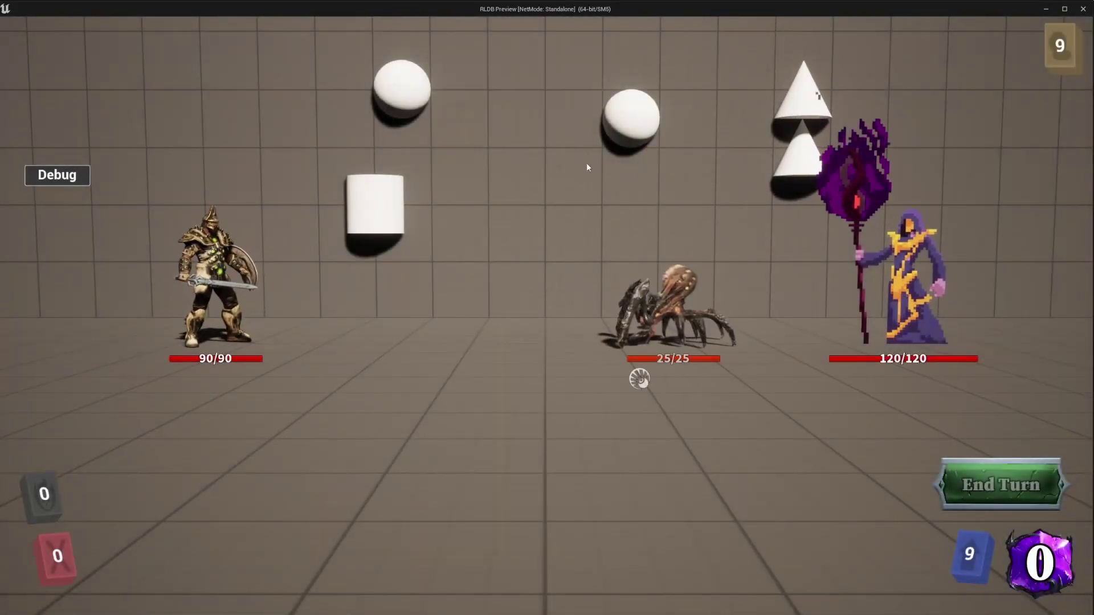
pyautogui.moveTo(467, 551); pyautogui.dragTo(652, 338)
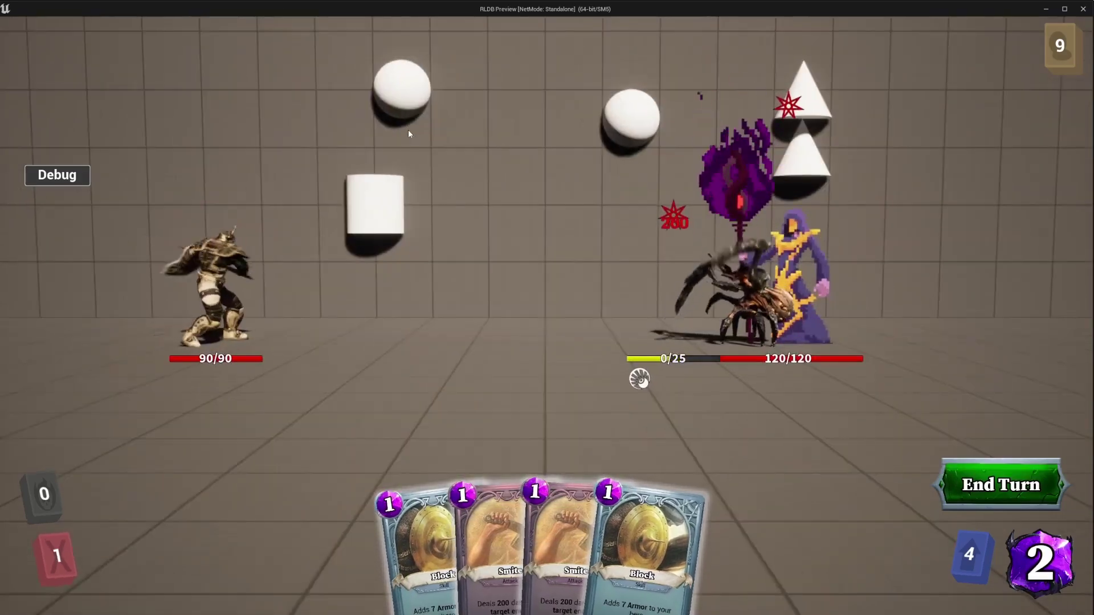
pyautogui.moveTo(573, 501); pyautogui.dragTo(741, 296)
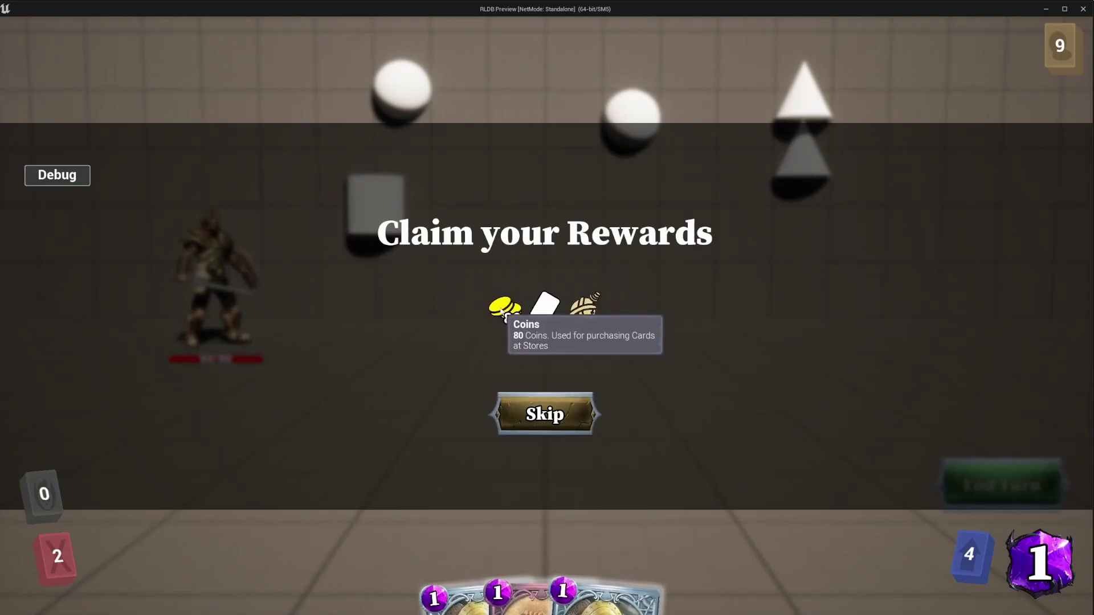
# - Claim the coins, the Jug of Greed card and the artifact as rewards, return to the node map and end the play session
pyautogui.click(504, 309)
pyautogui.click(525, 308)
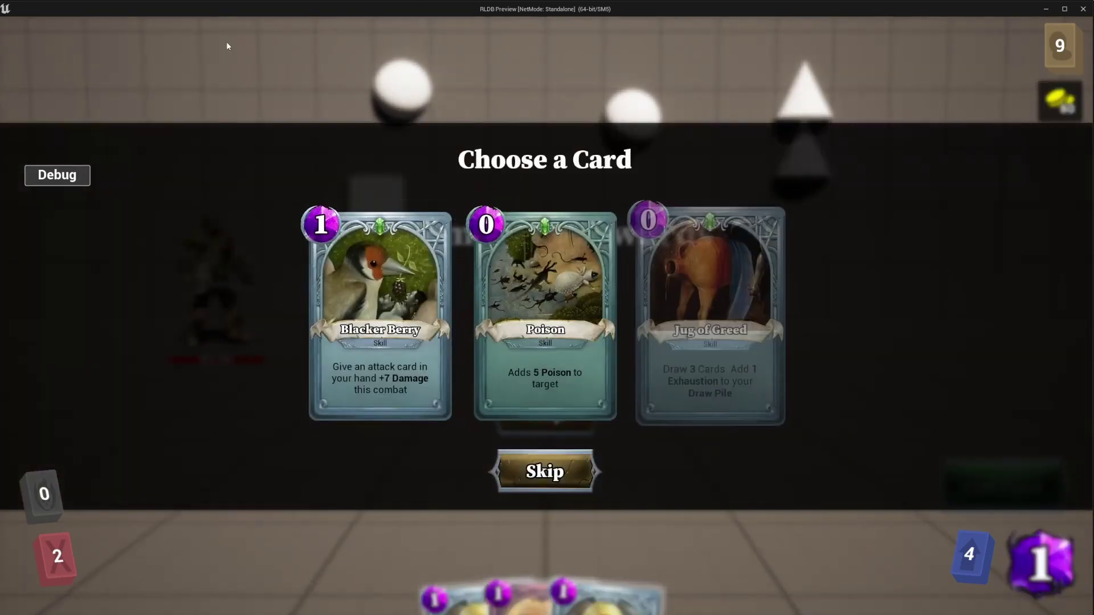
pyautogui.click(713, 267)
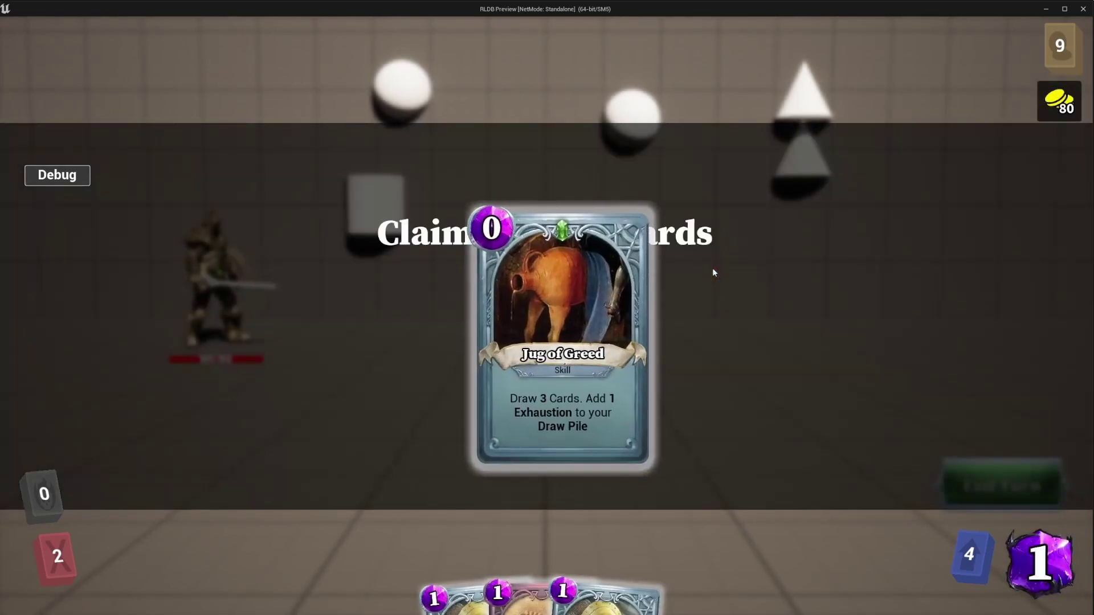
pyautogui.click(545, 311)
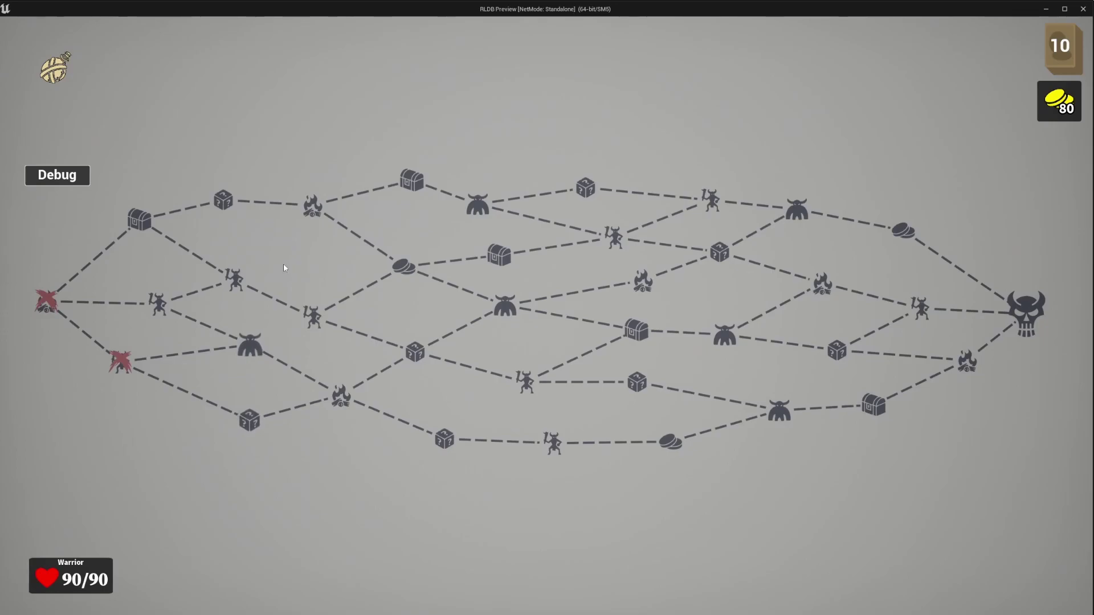
pyautogui.press('Escape')
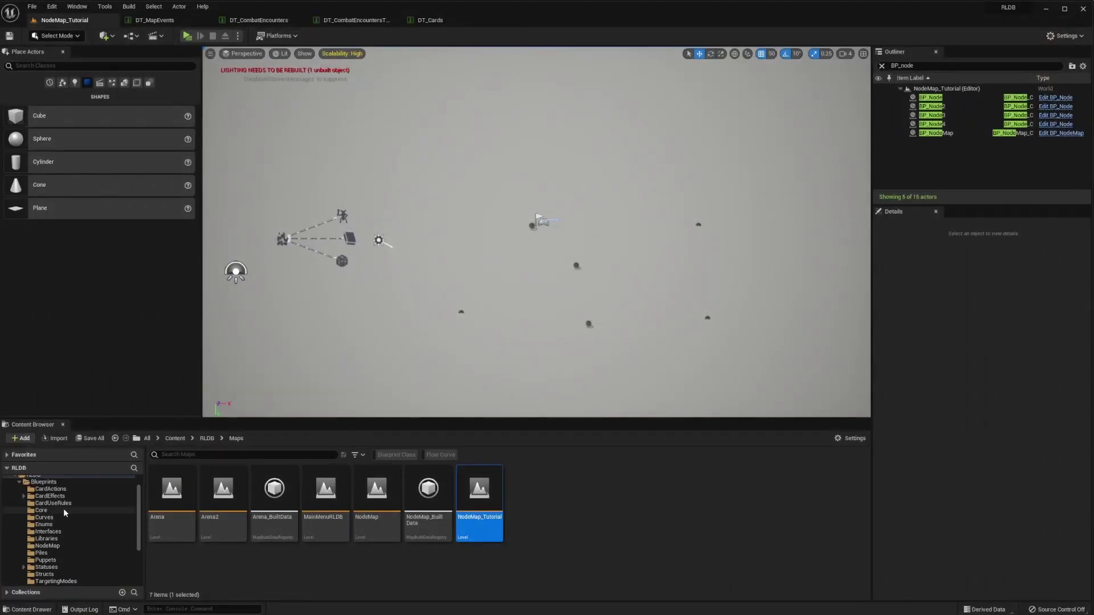
# - Open the BP_GI_RLDB blueprint from the Core blueprints folder and select its CurrentNodeMap variable
pyautogui.scroll(1, 57, 515)
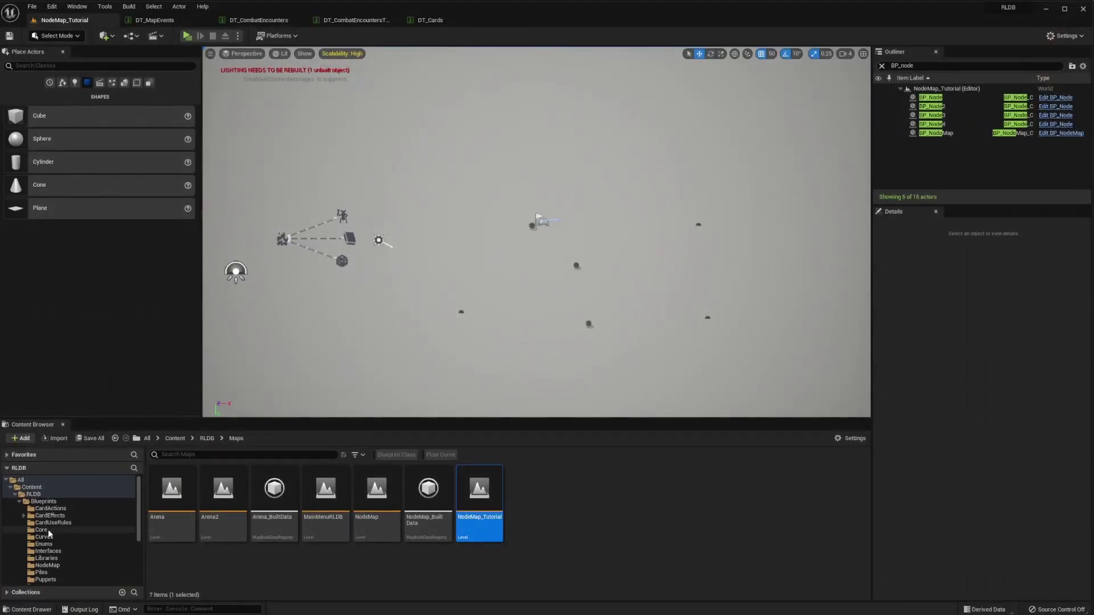
pyautogui.click(49, 530)
pyautogui.scroll(-1, 228, 541)
pyautogui.doubleClick(228, 542)
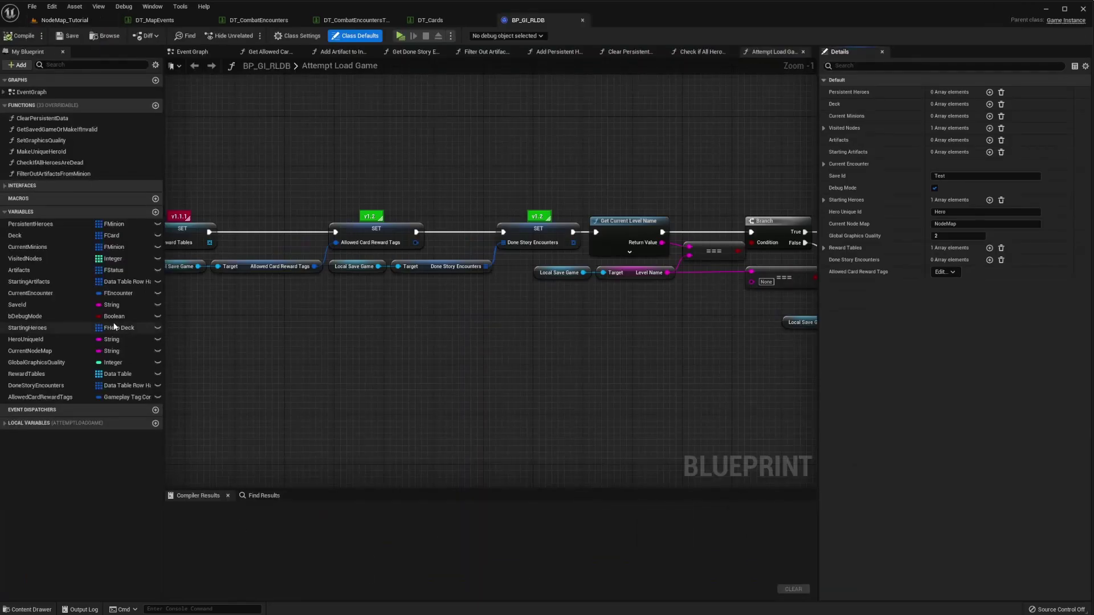
pyautogui.click(50, 351)
# - Copy the NodeMap_Tutorial level's name, set it as CurrentNodeMap's default value in BP_GI_RLDB, and compile the blueprint
pyautogui.click(74, 22)
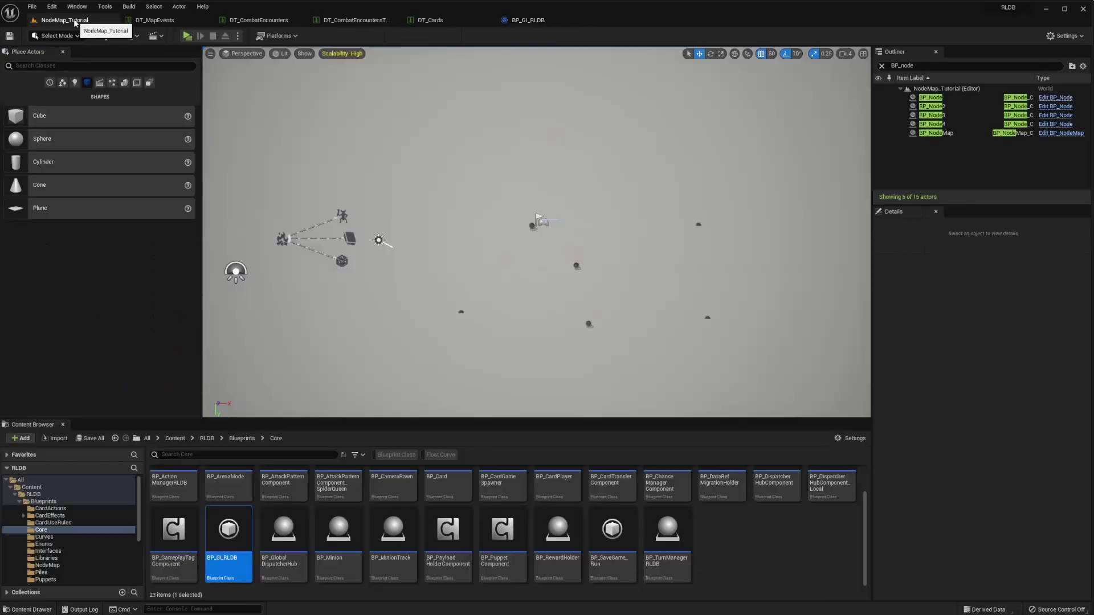
pyautogui.scroll(-5, 50, 570)
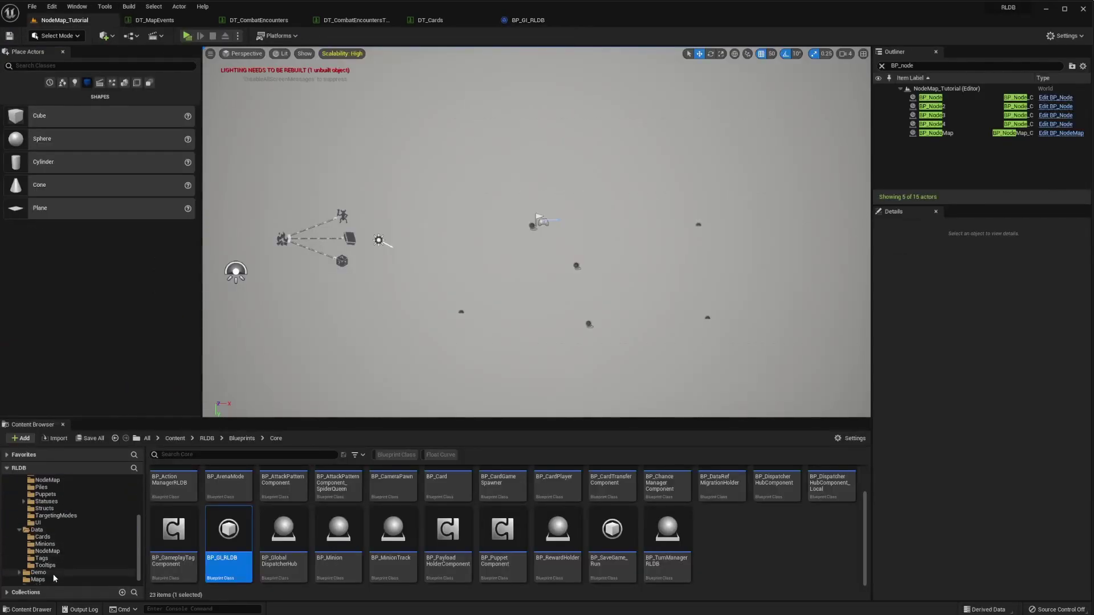
pyautogui.click(49, 576)
pyautogui.click(480, 516)
pyautogui.press('F2')
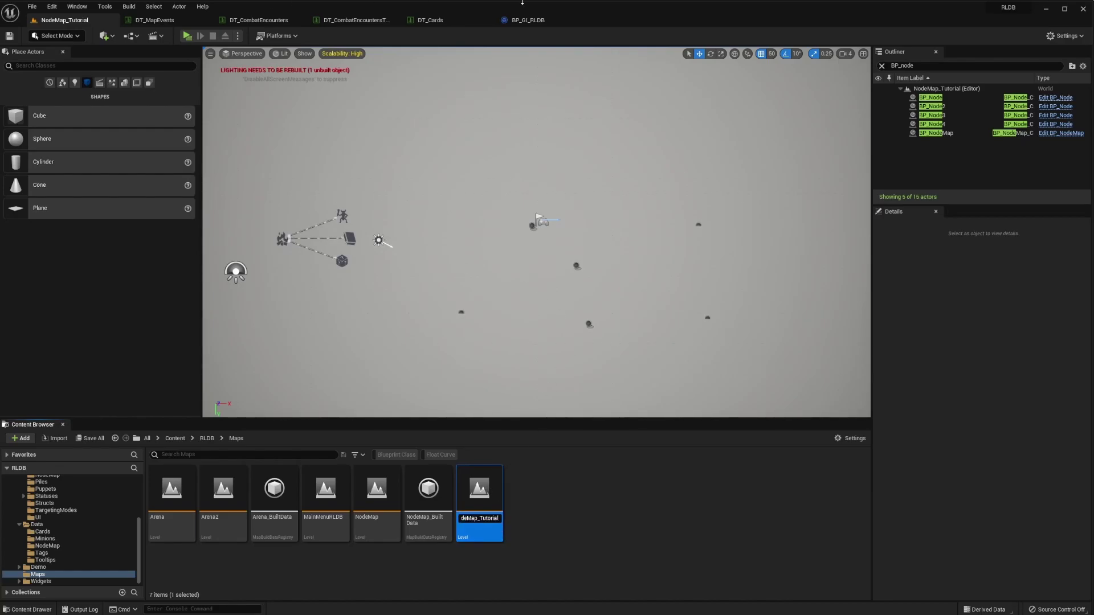
pyautogui.click(527, 21)
pyautogui.click(965, 248)
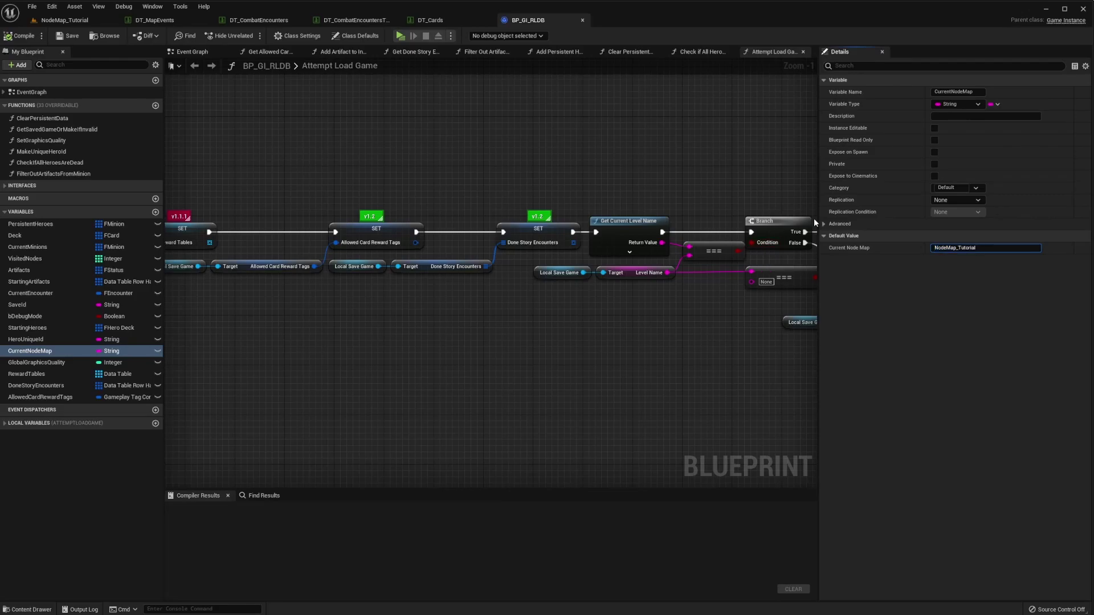
pyautogui.click(20, 36)
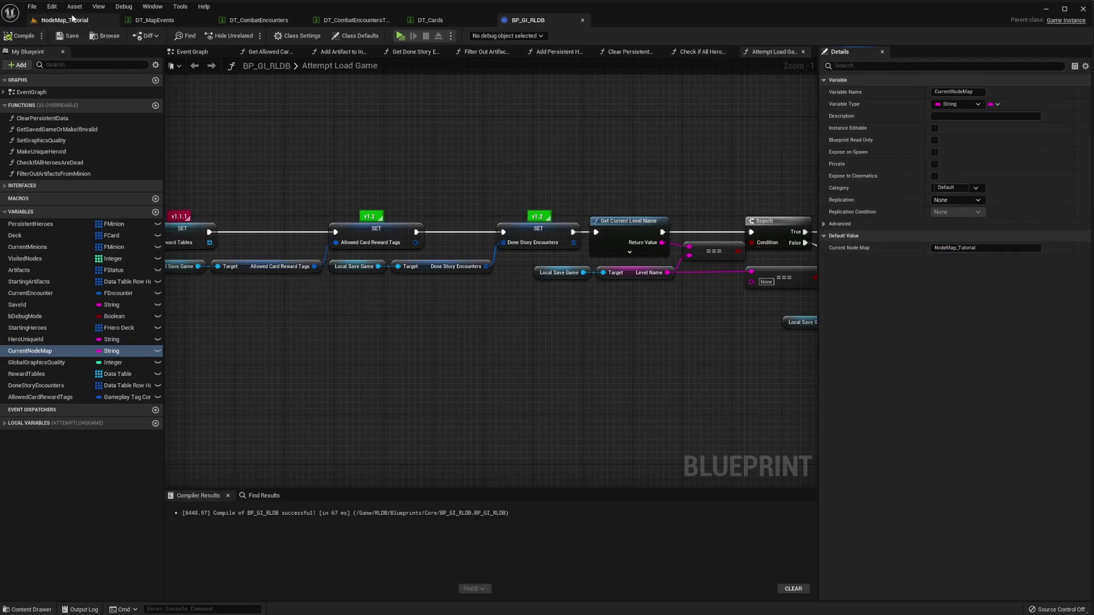
# - Play-test NodeMap_Tutorial: enter the book node, defeat the spider and wizard with Smite, skip the rewards, and close the preview at the node map
pyautogui.click(71, 20)
pyautogui.click(187, 37)
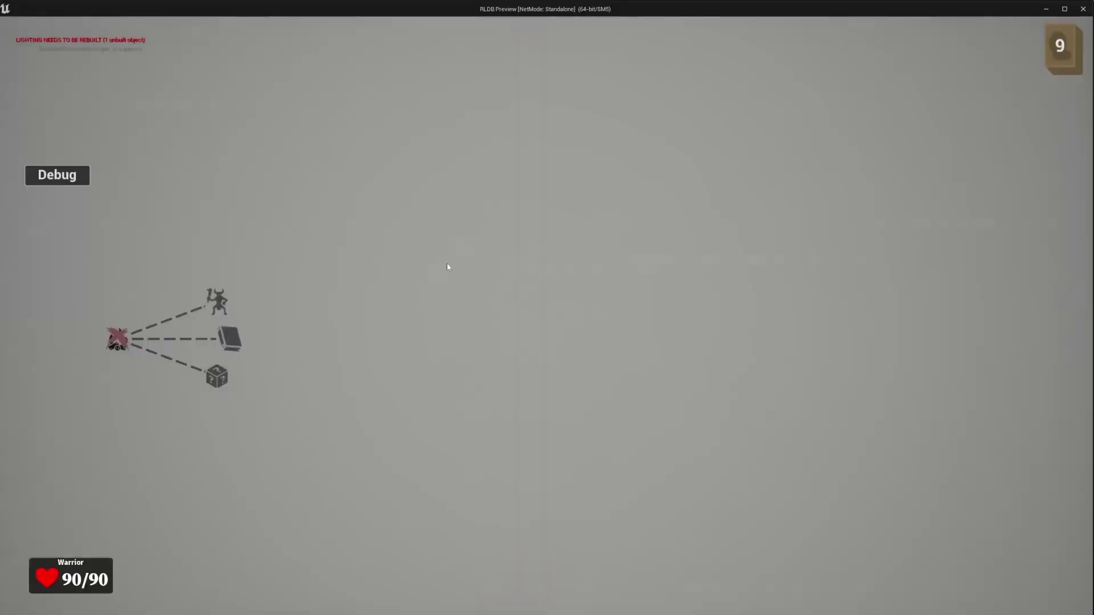
pyautogui.click(230, 336)
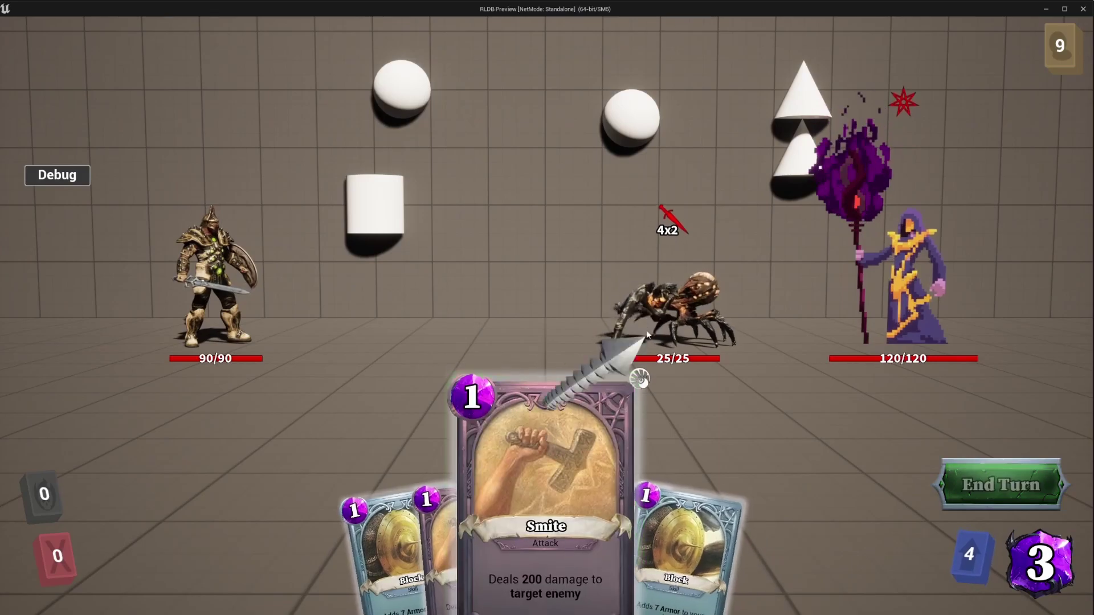
pyautogui.click(637, 346)
pyautogui.click(576, 501)
pyautogui.click(900, 268)
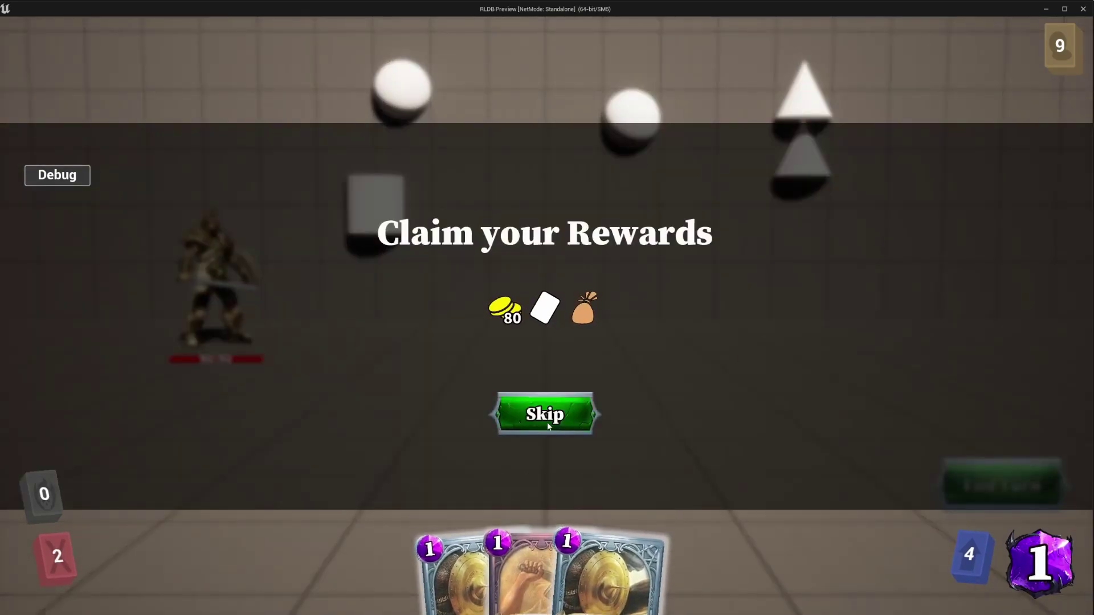
pyautogui.click(549, 422)
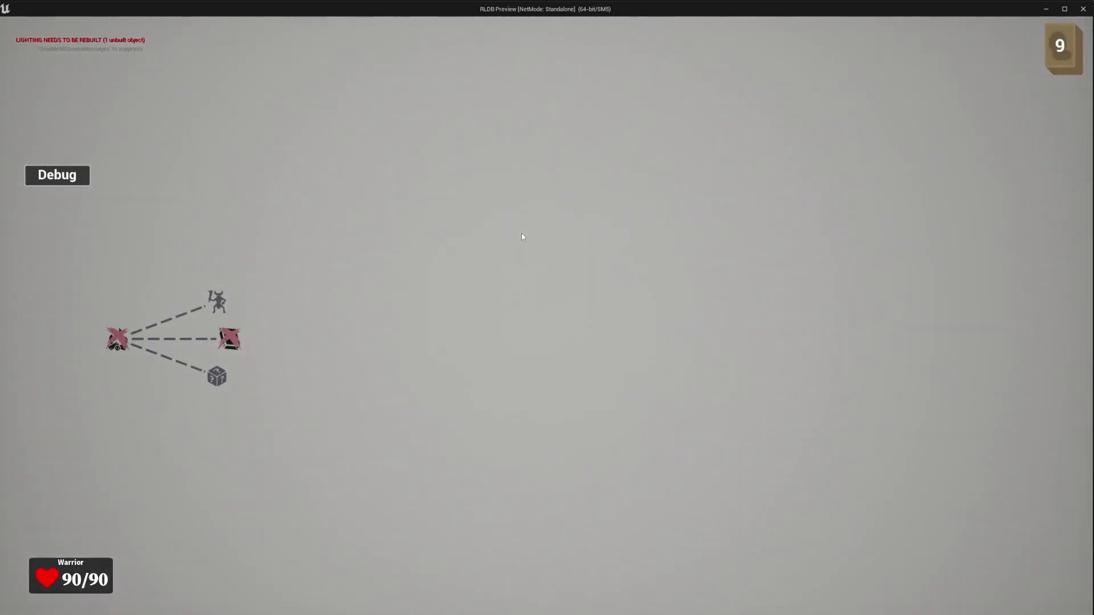
pyautogui.click(1084, 10)
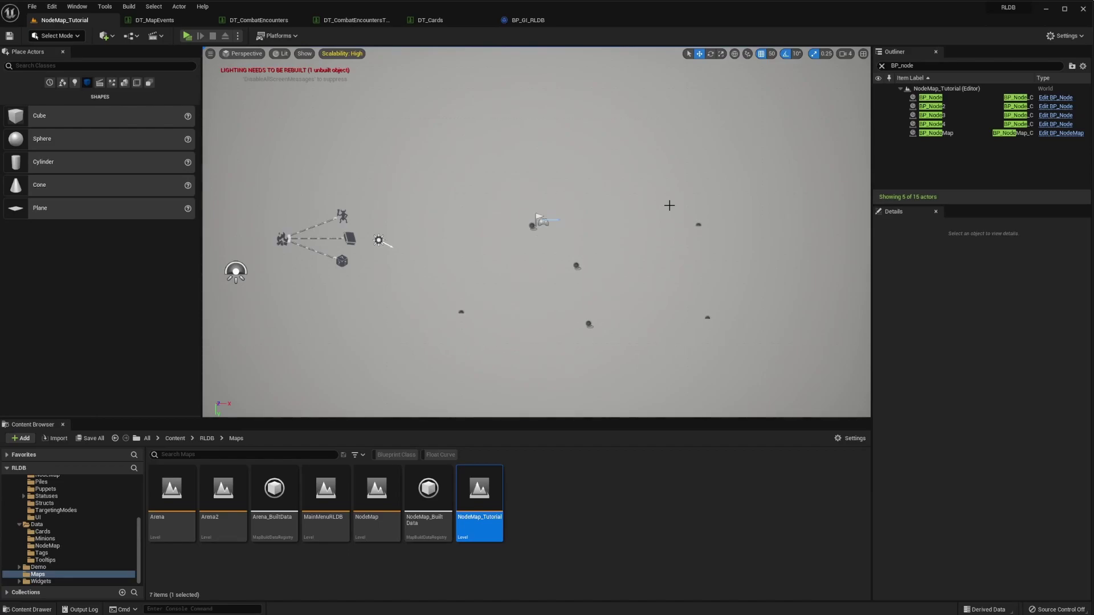
pyautogui.click(532, 22)
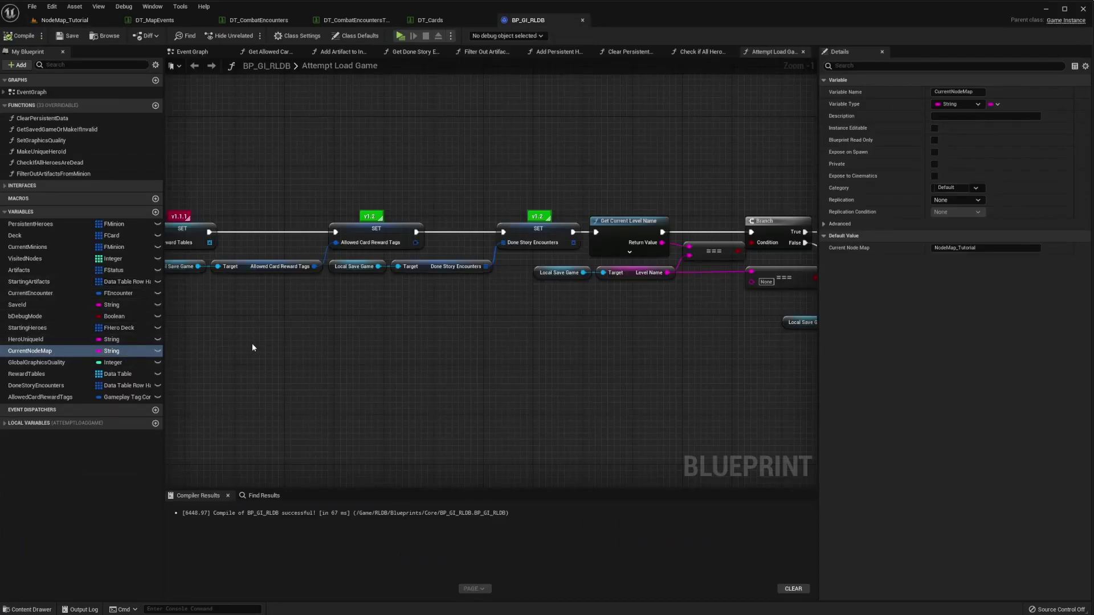
pyautogui.click(64, 20)
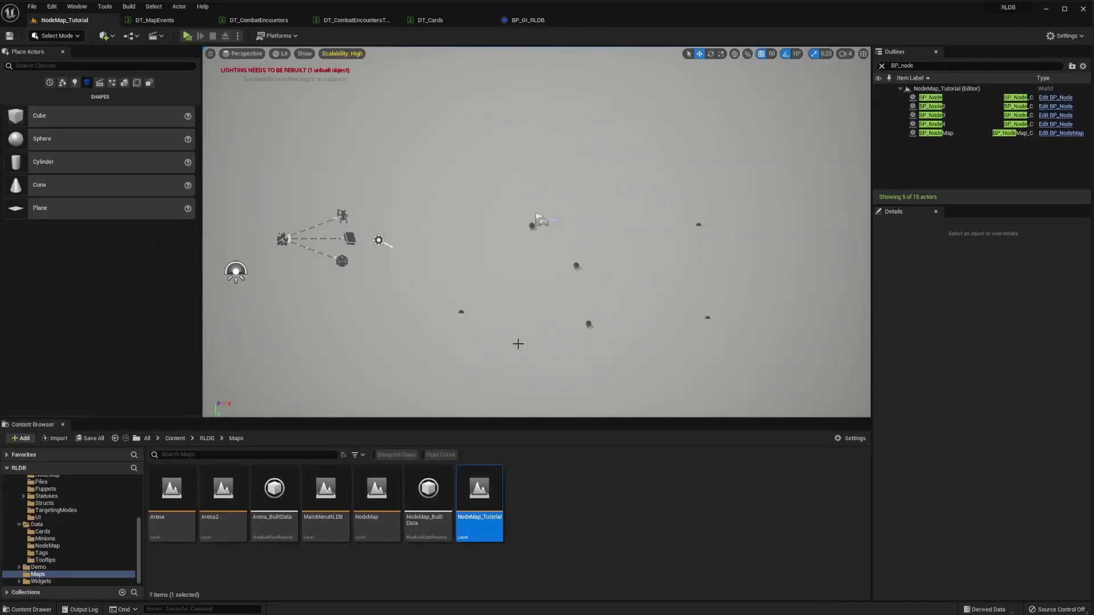
pyautogui.click(601, 504)
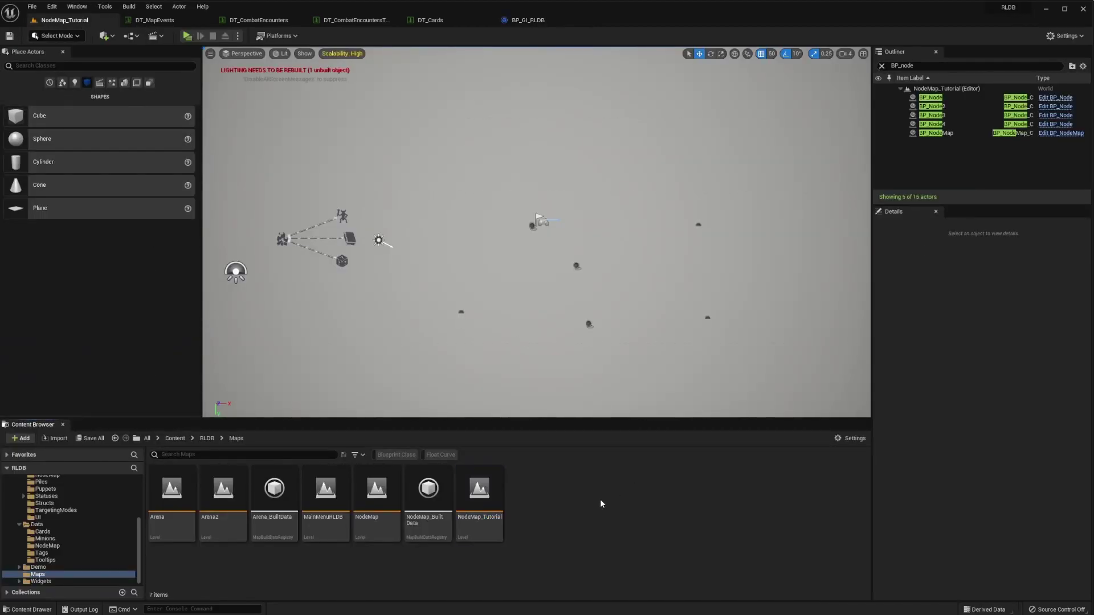